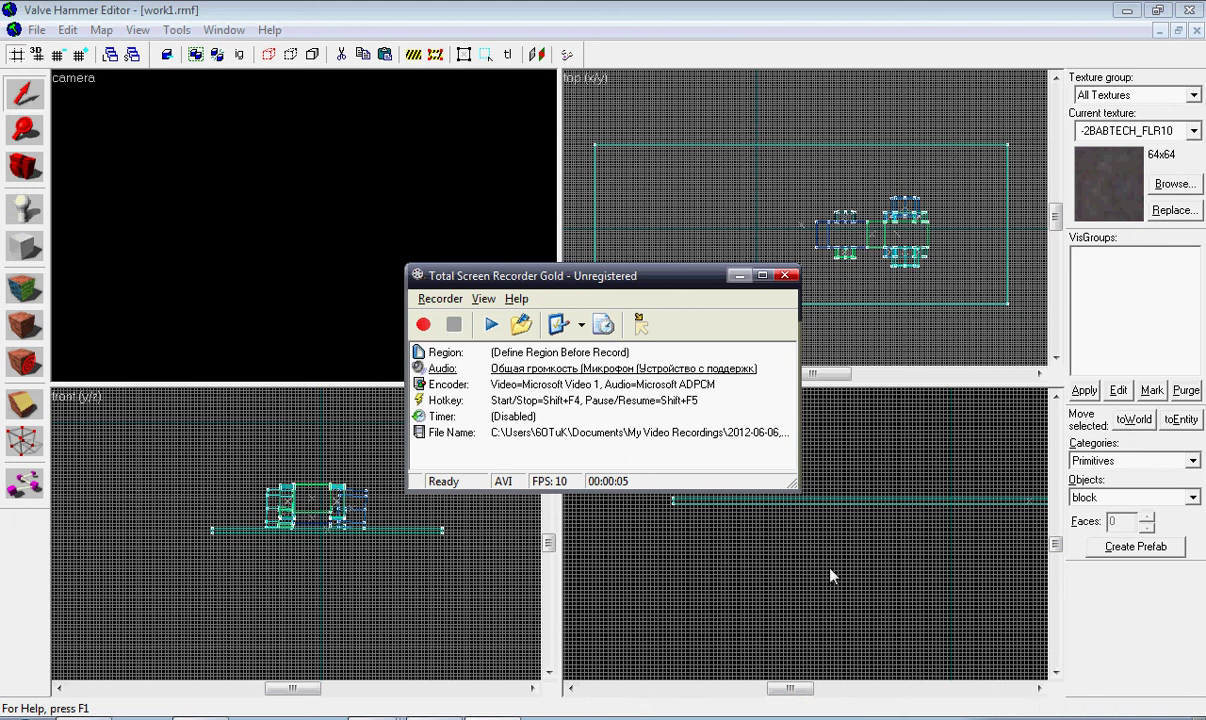
# Step: Start a full-screen recording in Total Screen Recorder Gold with Shift+F4
pyautogui.hotkey('shift', 'F4')
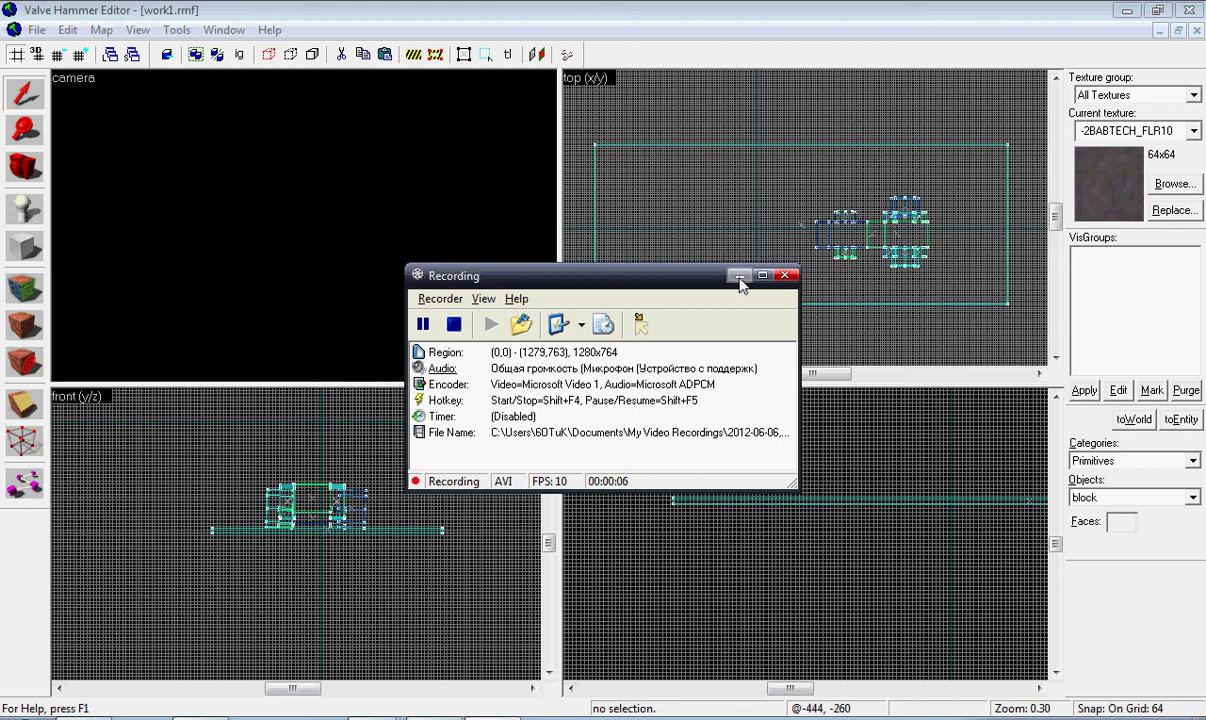
pyautogui.click(554, 122)
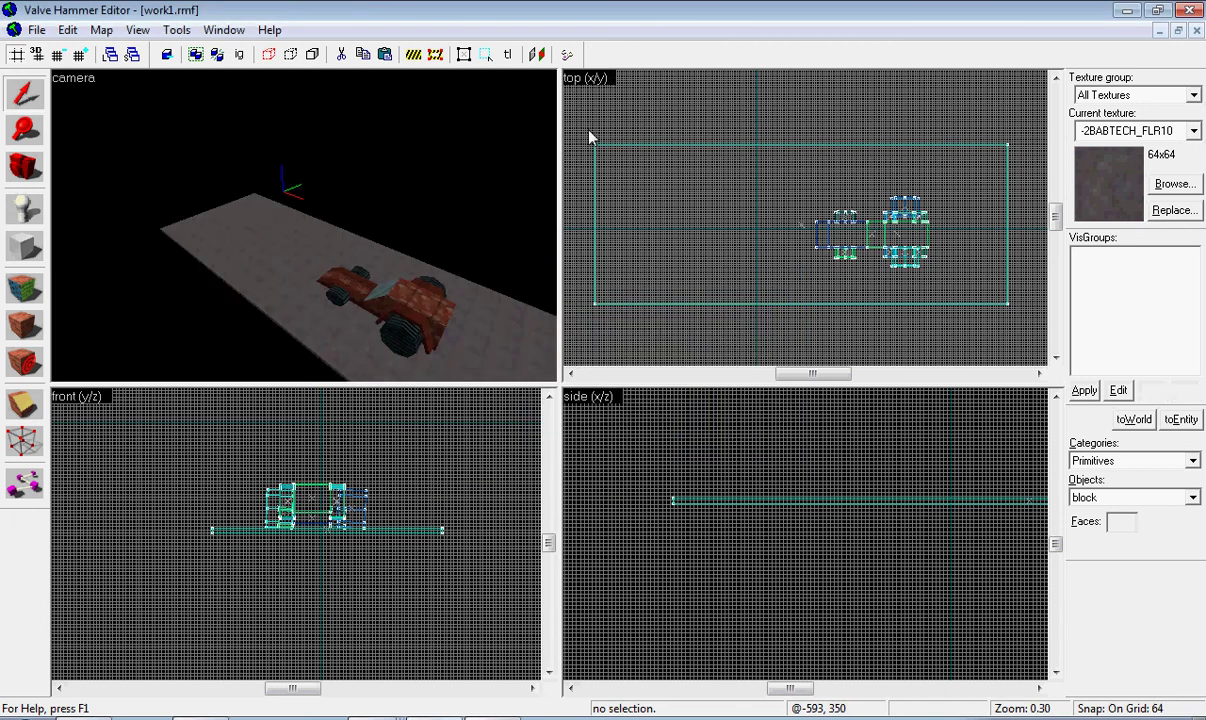
pyautogui.click(24, 166)
pyautogui.moveTo(260, 230); pyautogui.dragTo(303, 226)
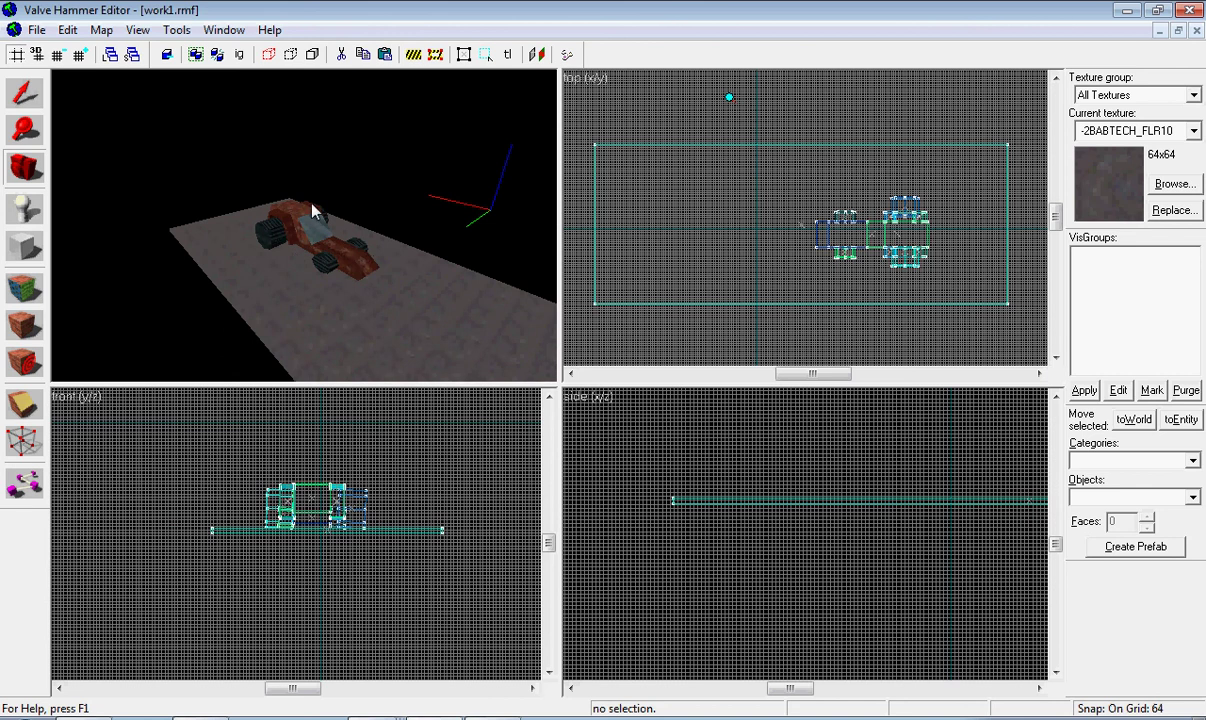
pyautogui.moveTo(313, 212); pyautogui.dragTo(304, 226)
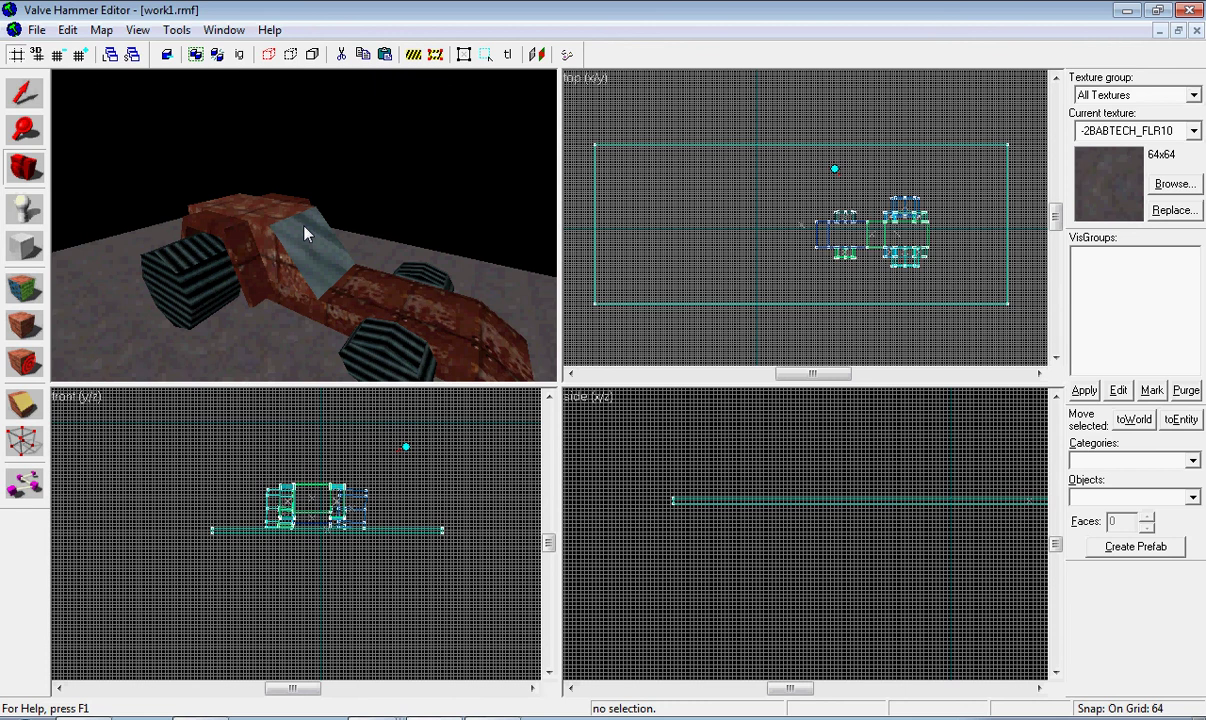
pyautogui.moveTo(312, 248); pyautogui.dragTo(304, 228)
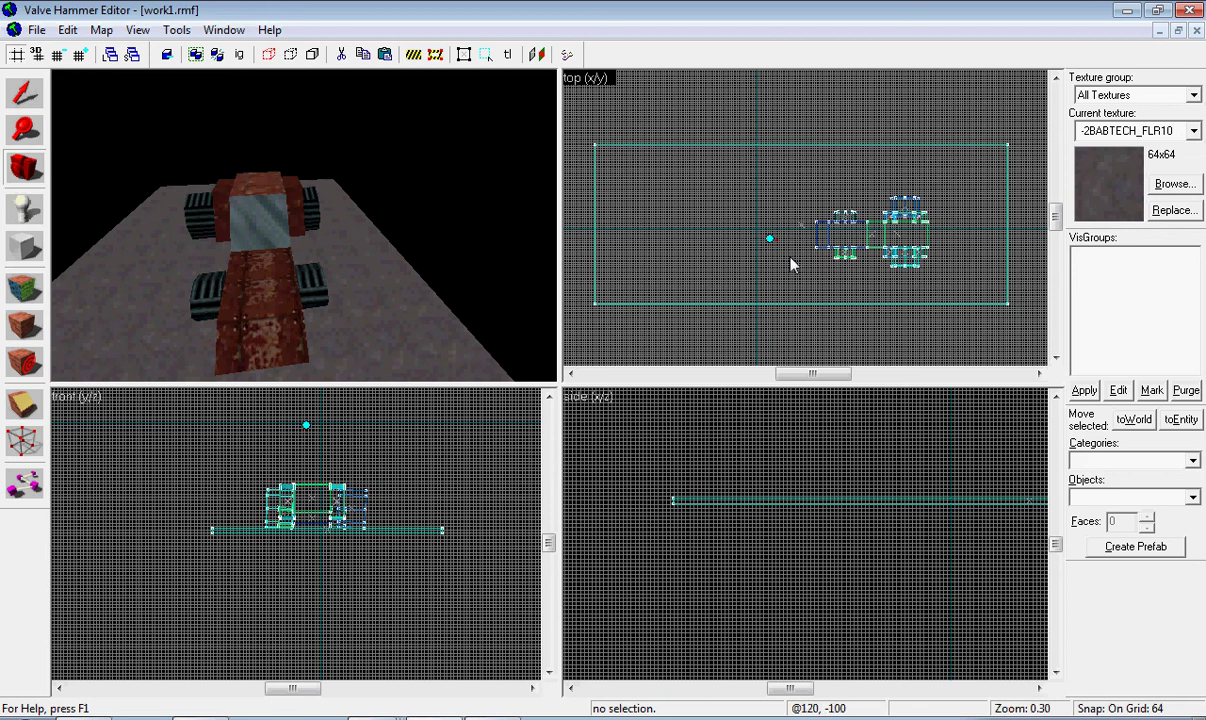
pyautogui.scroll(-1, 771, 237)
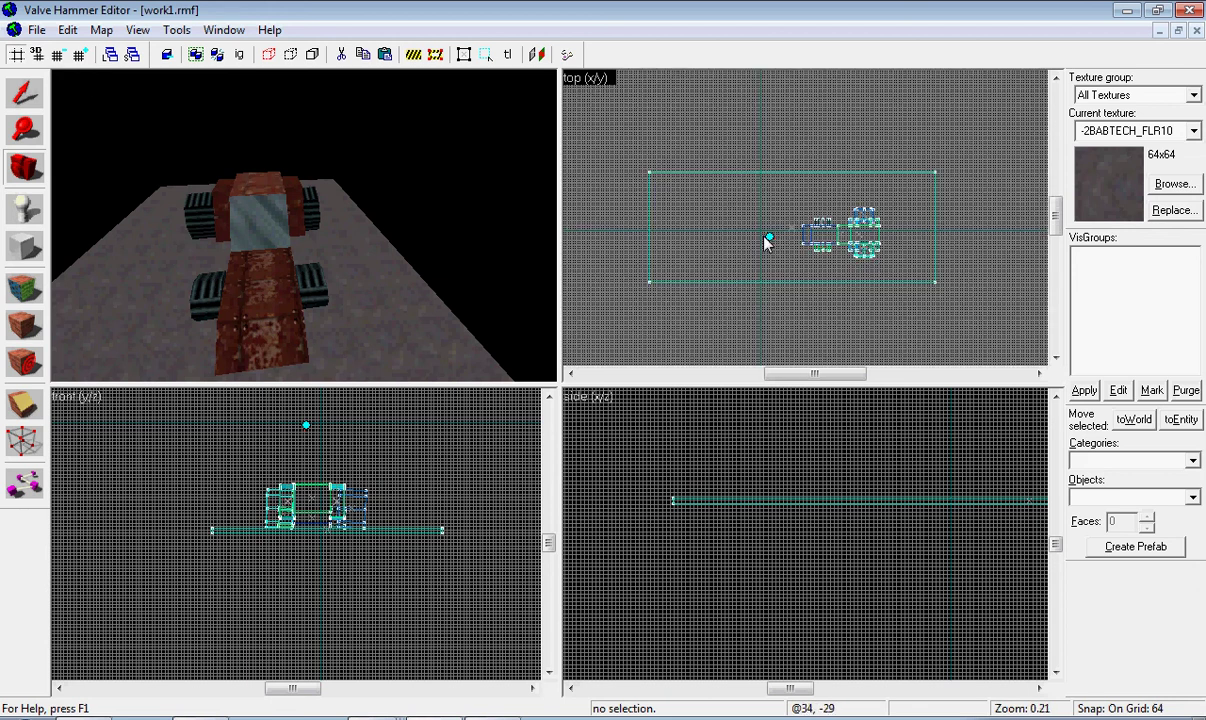
pyautogui.moveTo(195, 219)
pyautogui.mouseDown()
pyautogui.moveTo(233, 242)
pyautogui.moveTo(150, 215)
pyautogui.moveTo(304, 235)
pyautogui.moveTo(84, 281)
pyautogui.mouseUp()
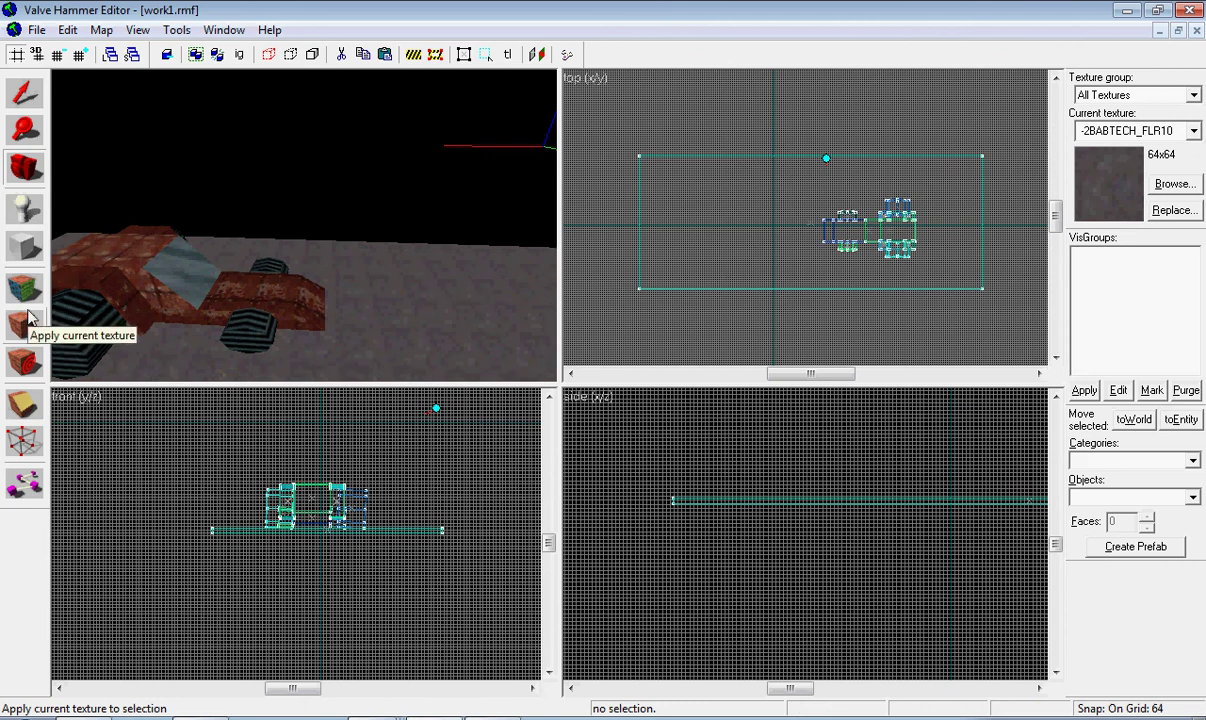
# Step: Filter the texture browser for ORIG and make ORIGIN the current texture
pyautogui.click(1172, 186)
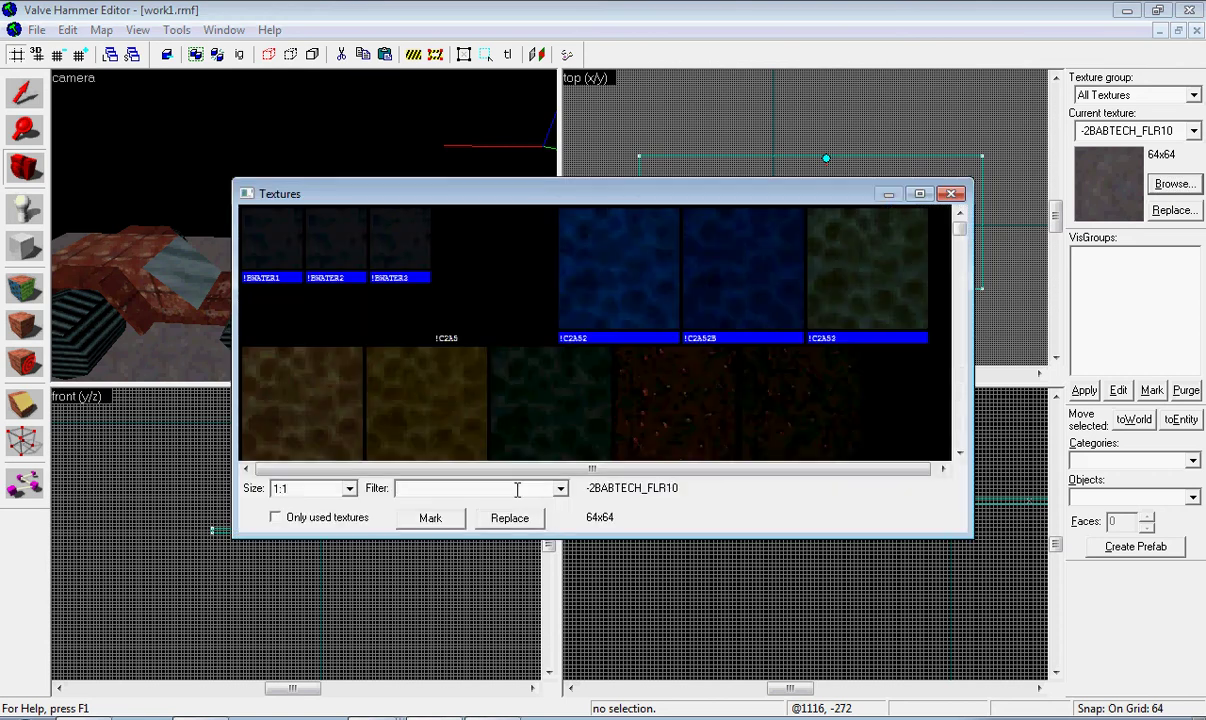
pyautogui.write('ORIN')
pyautogui.press('BackSpace')
pyautogui.write('G')
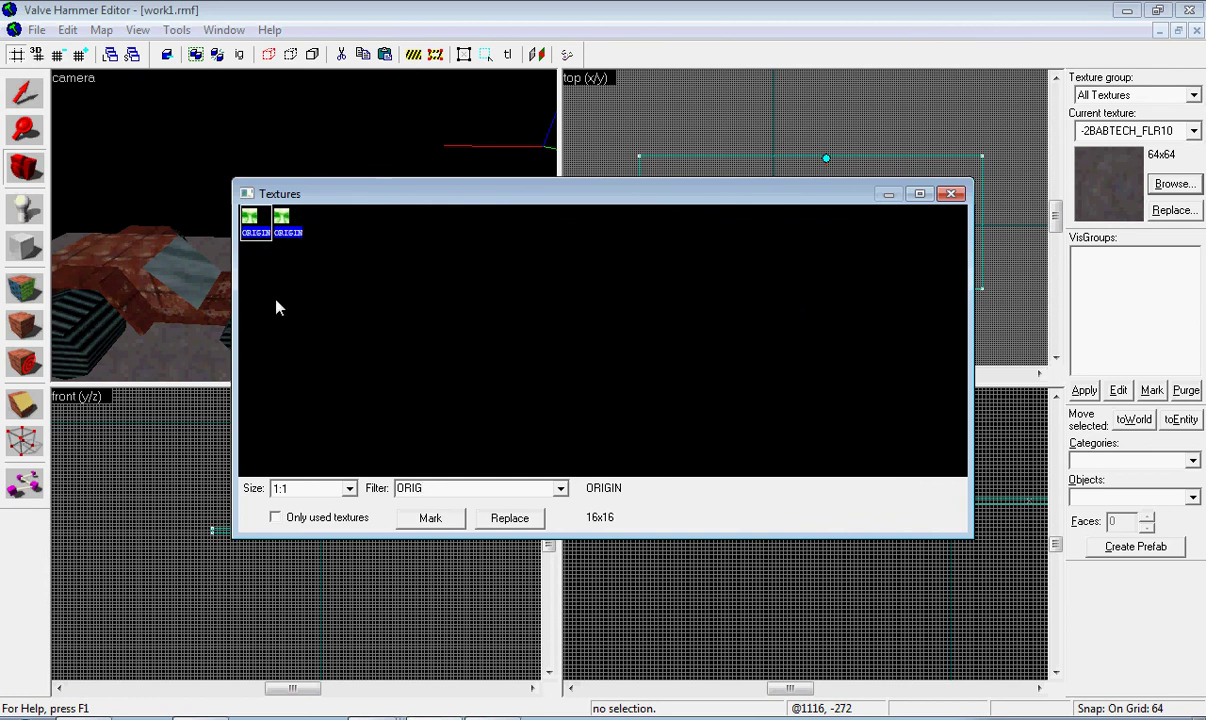
pyautogui.doubleClick(255, 220)
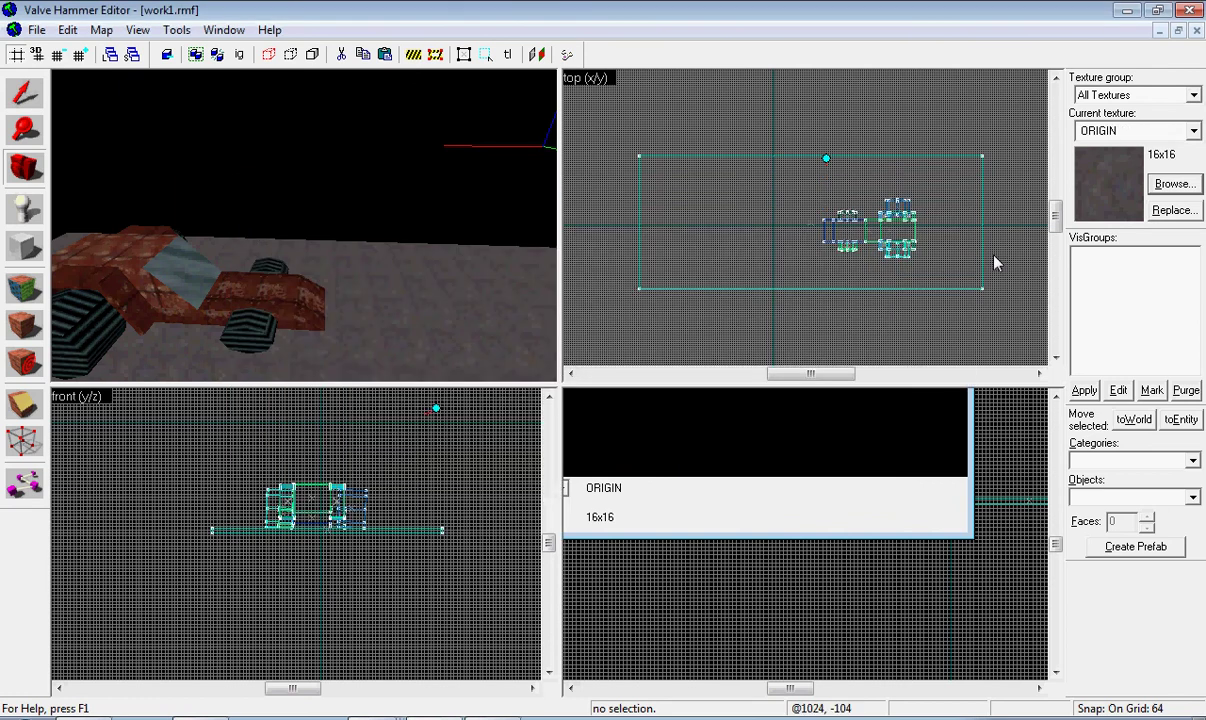
# Step: Outline a small block brush at the car's centre in the top view
pyautogui.scroll(3, 880, 248)
pyautogui.scroll(2, 677, 303)
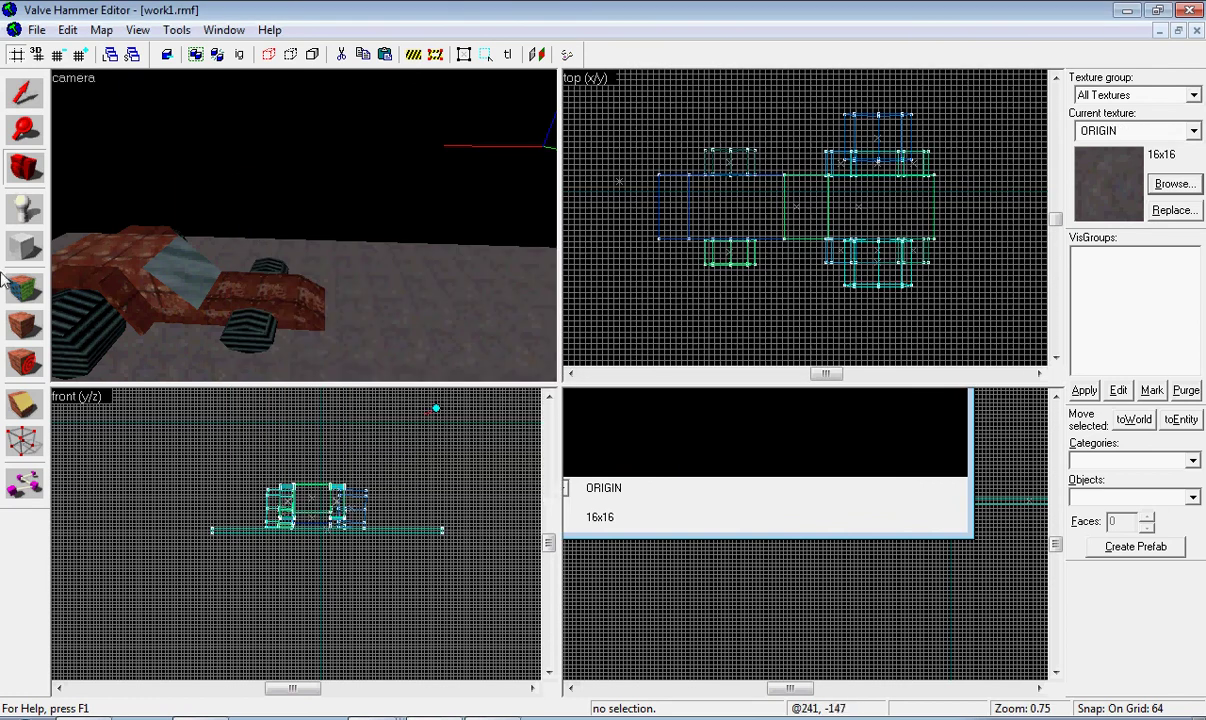
pyautogui.click(24, 246)
pyautogui.scroll(1, 884, 212)
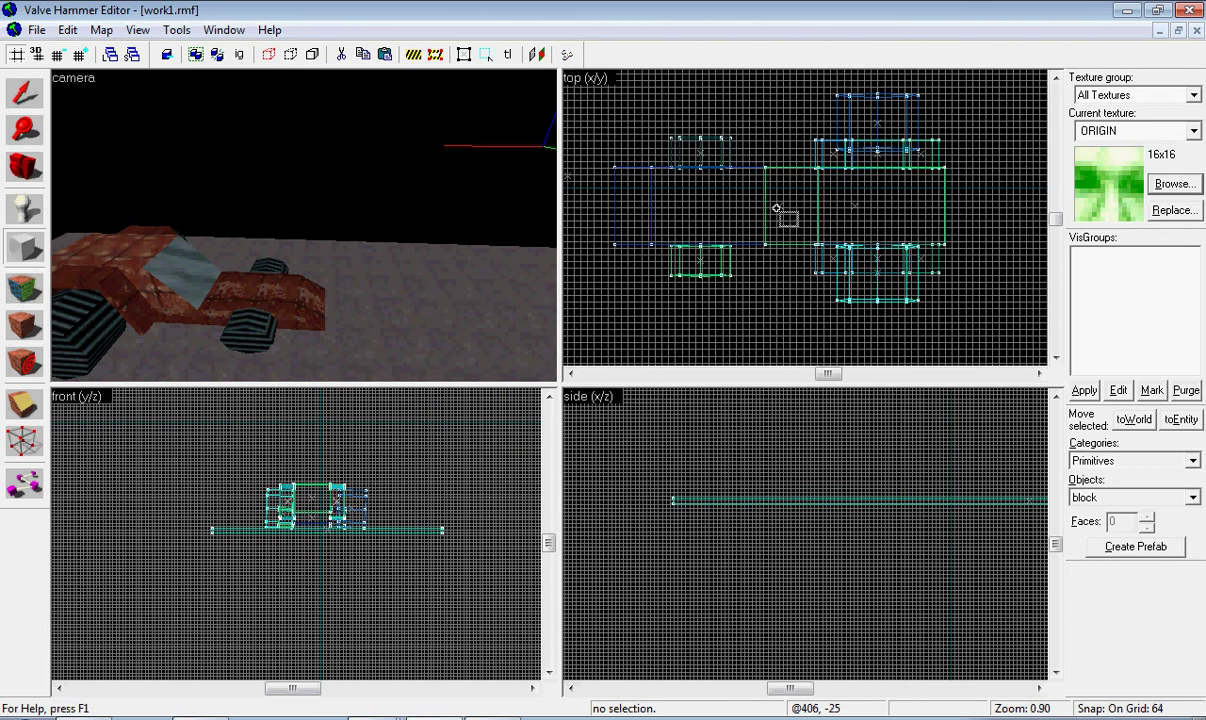
pyautogui.moveTo(786, 206)
pyautogui.mouseDown()
pyautogui.moveTo(802, 215)
pyautogui.moveTo(784, 190)
pyautogui.mouseUp()
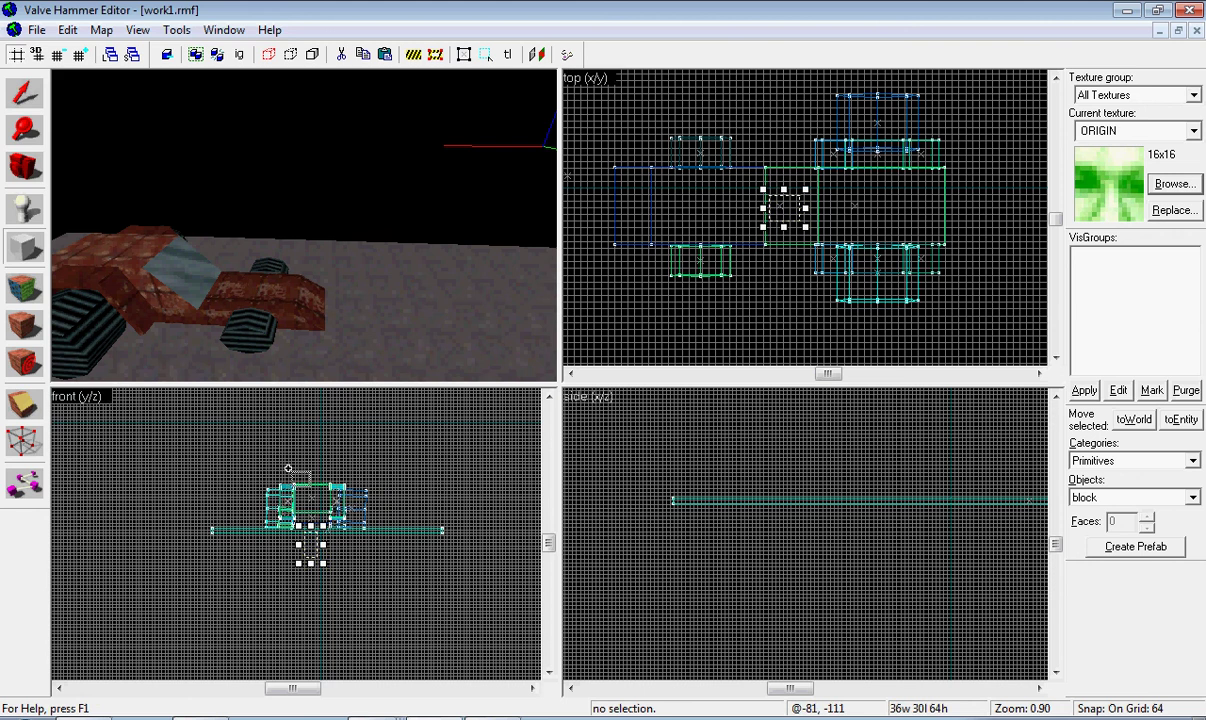
pyautogui.scroll(3, 296, 499)
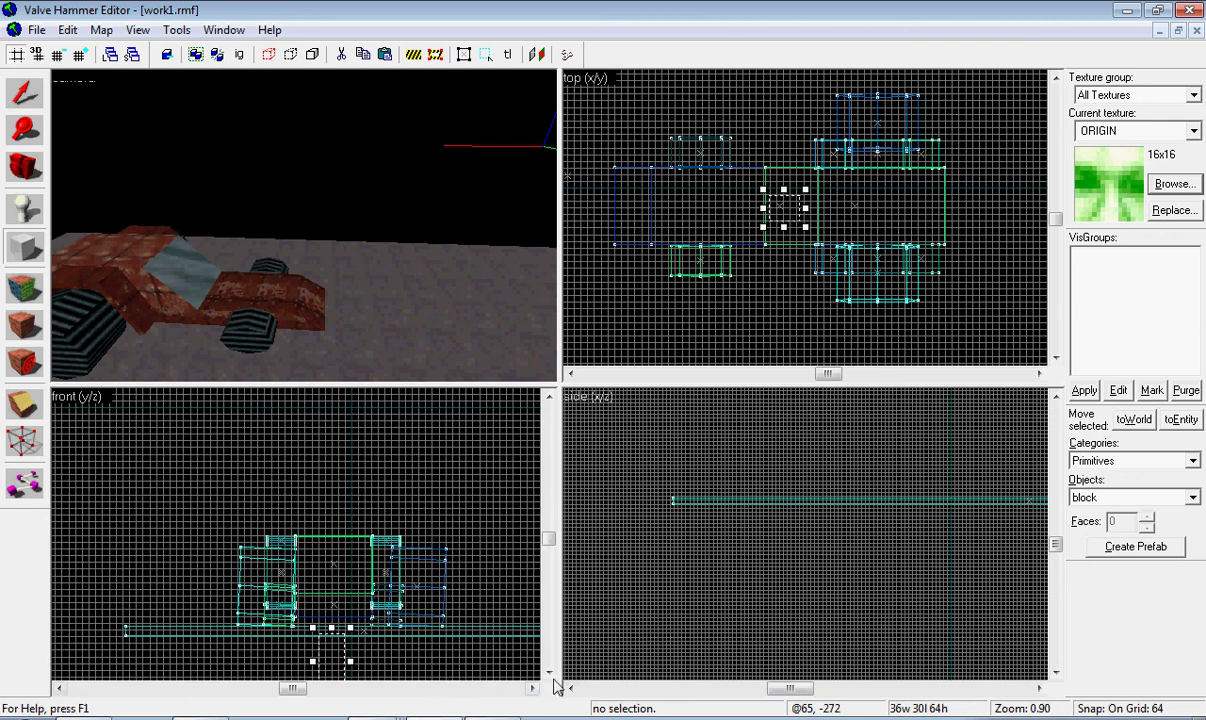
pyautogui.scroll(-3, 452, 659)
pyautogui.scroll(1, 344, 635)
# Step: Reduce the block's height, raise it into the car body, and create the ORIGIN brush
pyautogui.moveTo(314, 612); pyautogui.dragTo(320, 495)
pyautogui.click(314, 557)
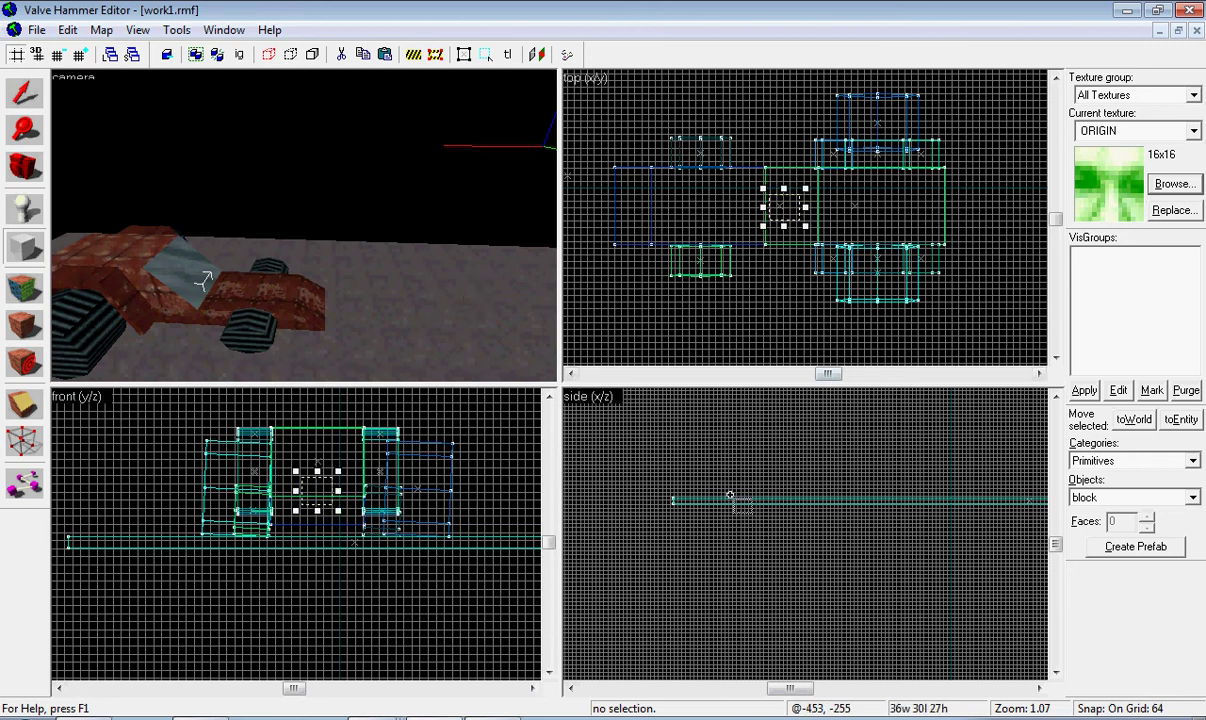
pyautogui.press('Return')
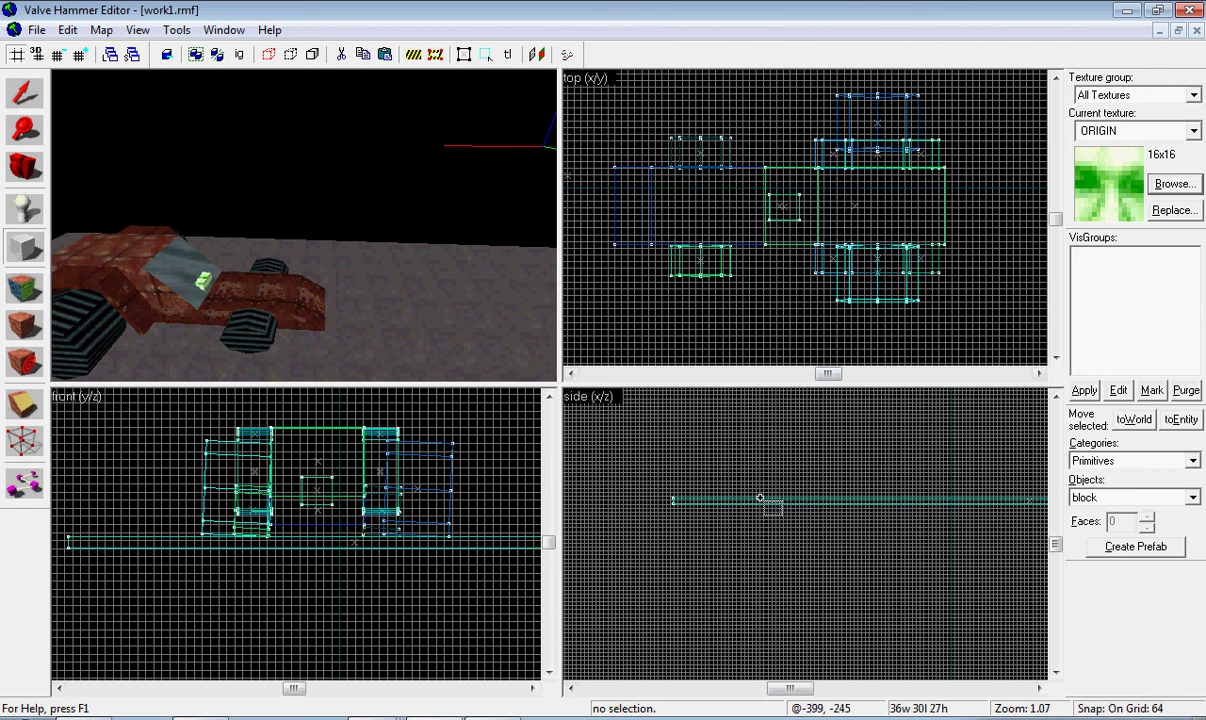
pyautogui.hotkey('shift', 's')
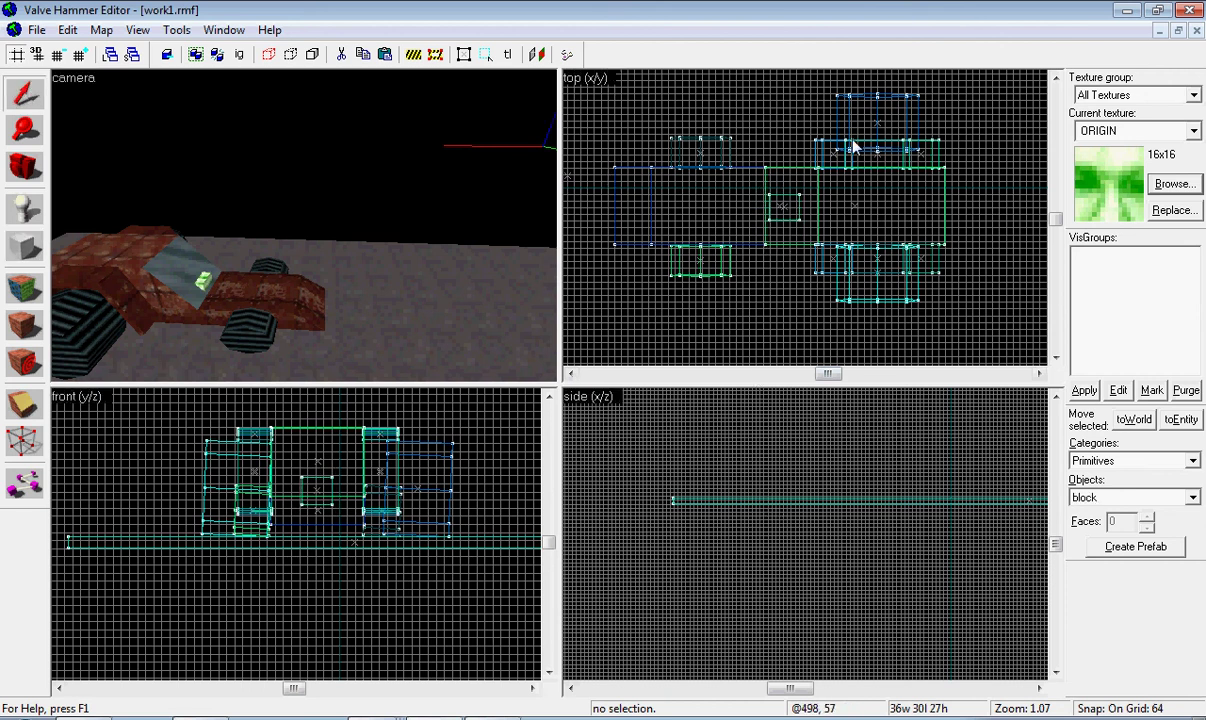
pyautogui.scroll(-3, 853, 147)
# Step: Box-select all 13 car brushes, origin block included, and tie them into one entity
pyautogui.moveTo(947, 117); pyautogui.dragTo(620, 266)
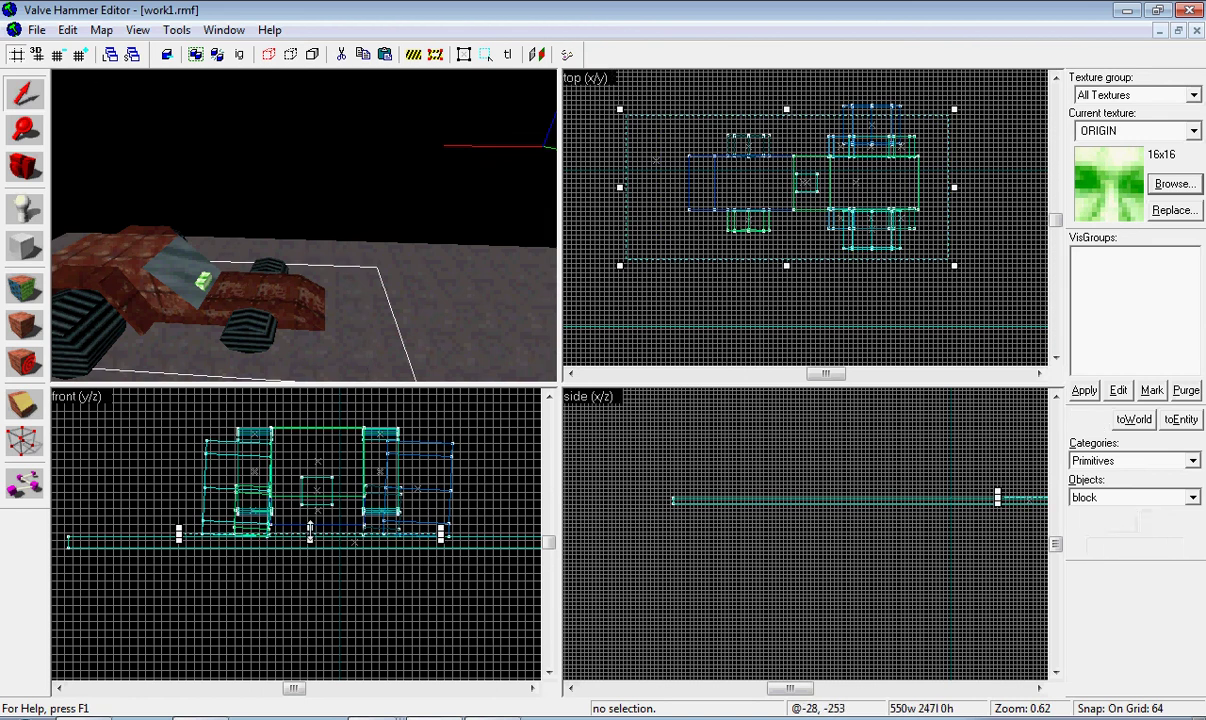
pyautogui.moveTo(310, 530); pyautogui.dragTo(310, 405)
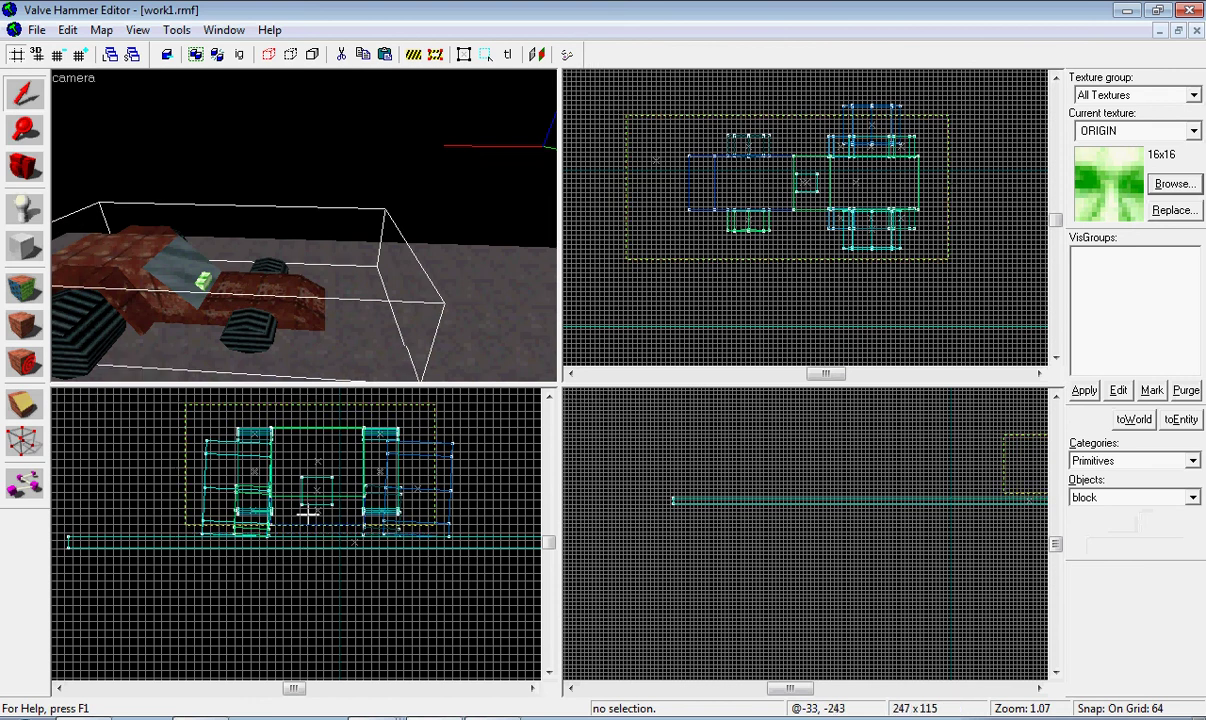
pyautogui.press('Return')
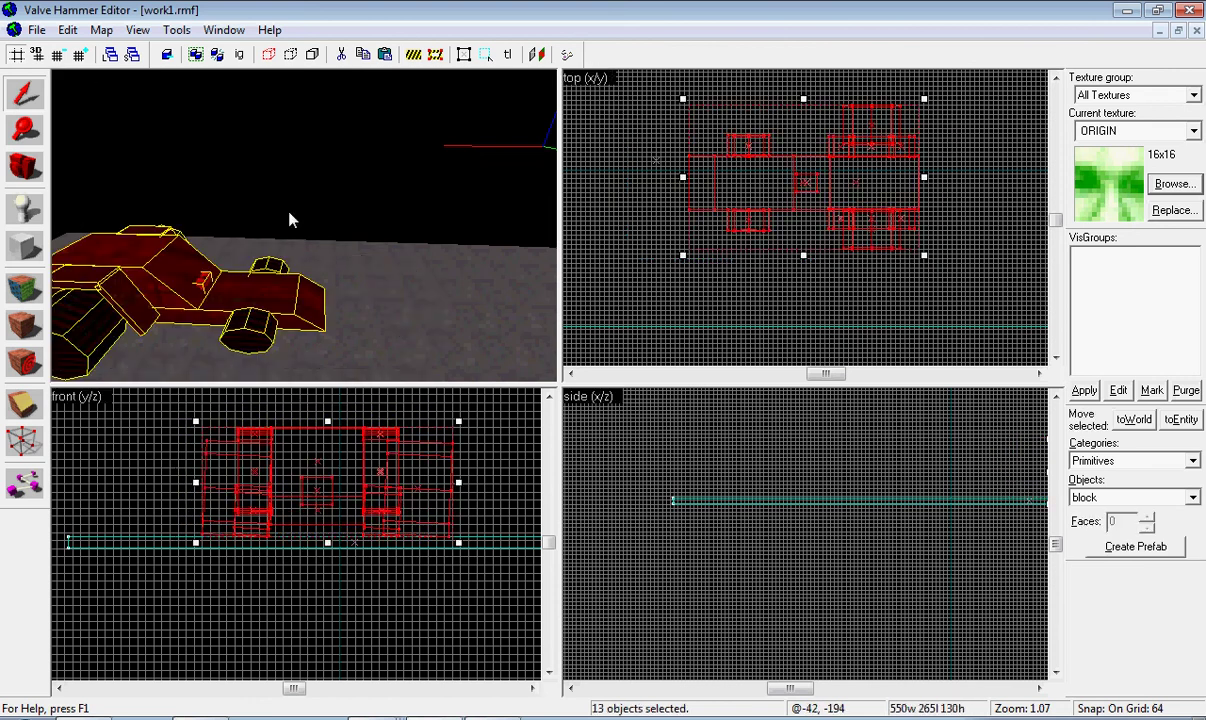
pyautogui.press('Down')
pyautogui.hotkey('ctrl', 't')
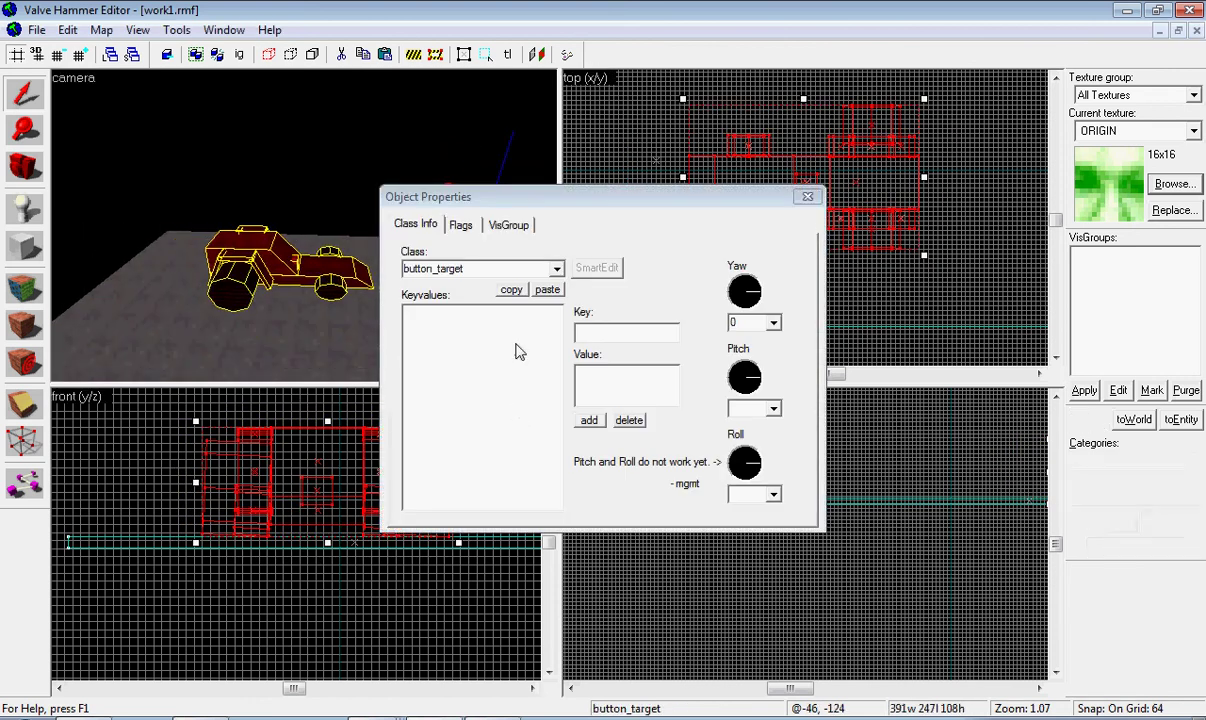
# Step: Browse the entity class list, trying the 'but' filter, without changing the class
pyautogui.click(558, 272)
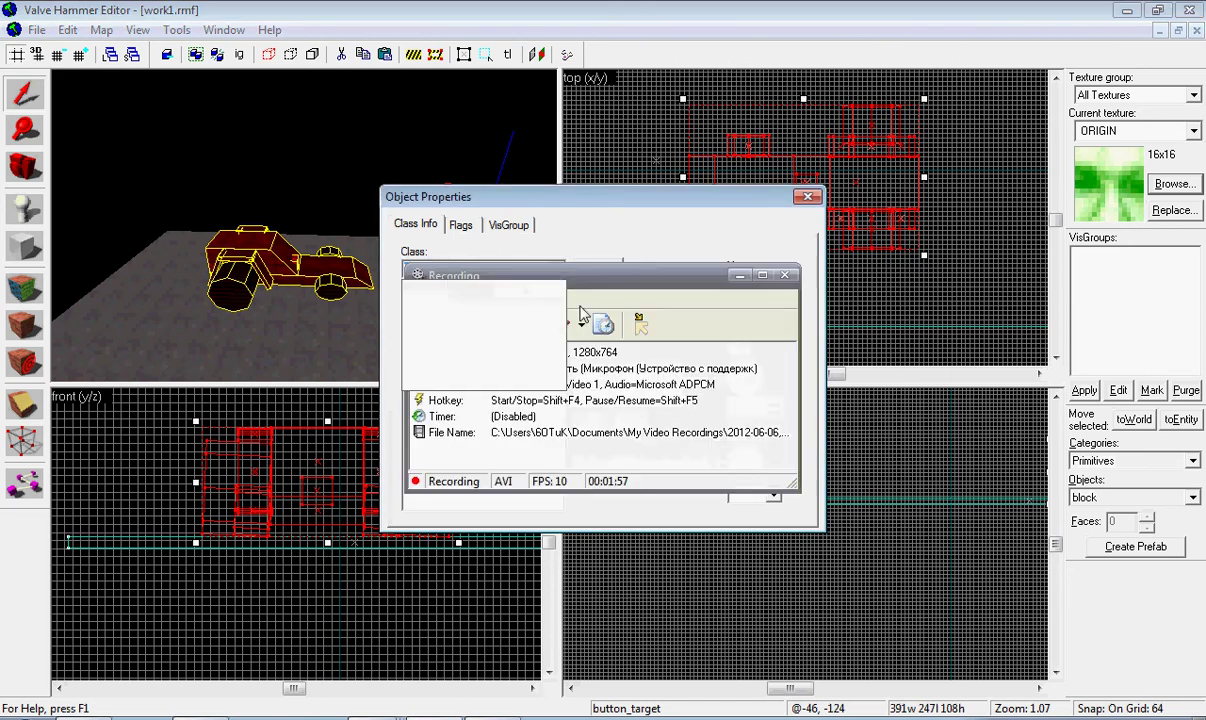
pyautogui.click(424, 325)
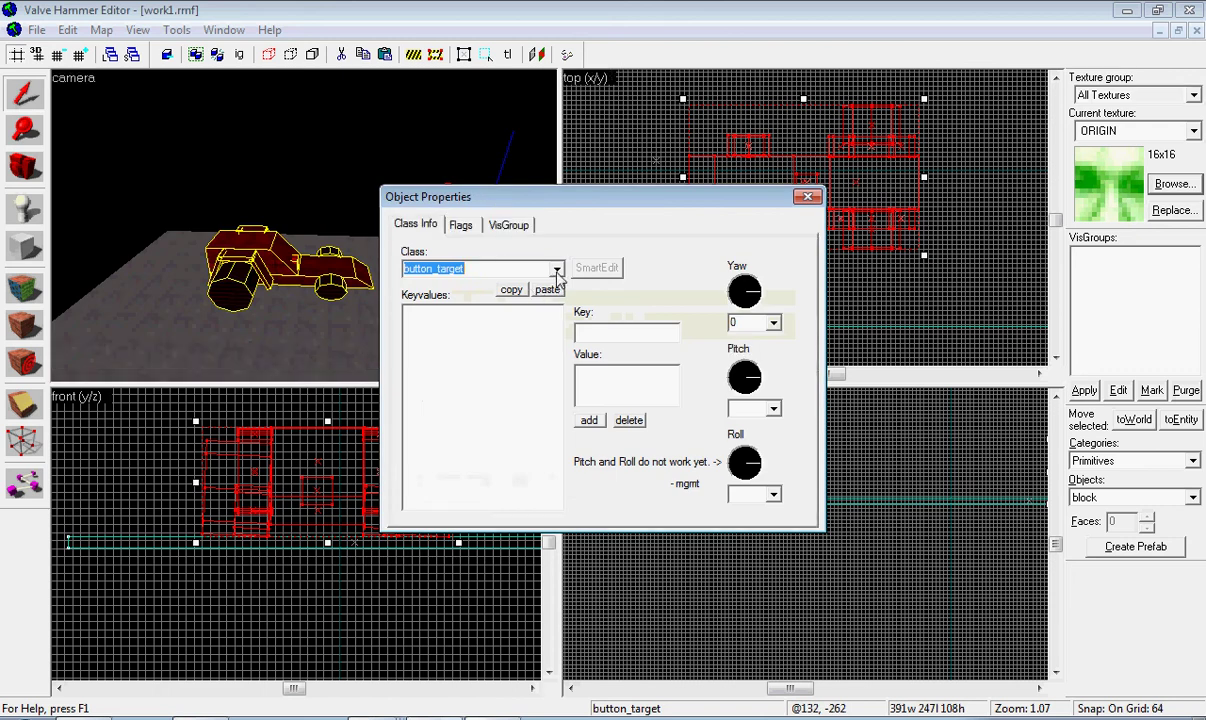
pyautogui.click(555, 270)
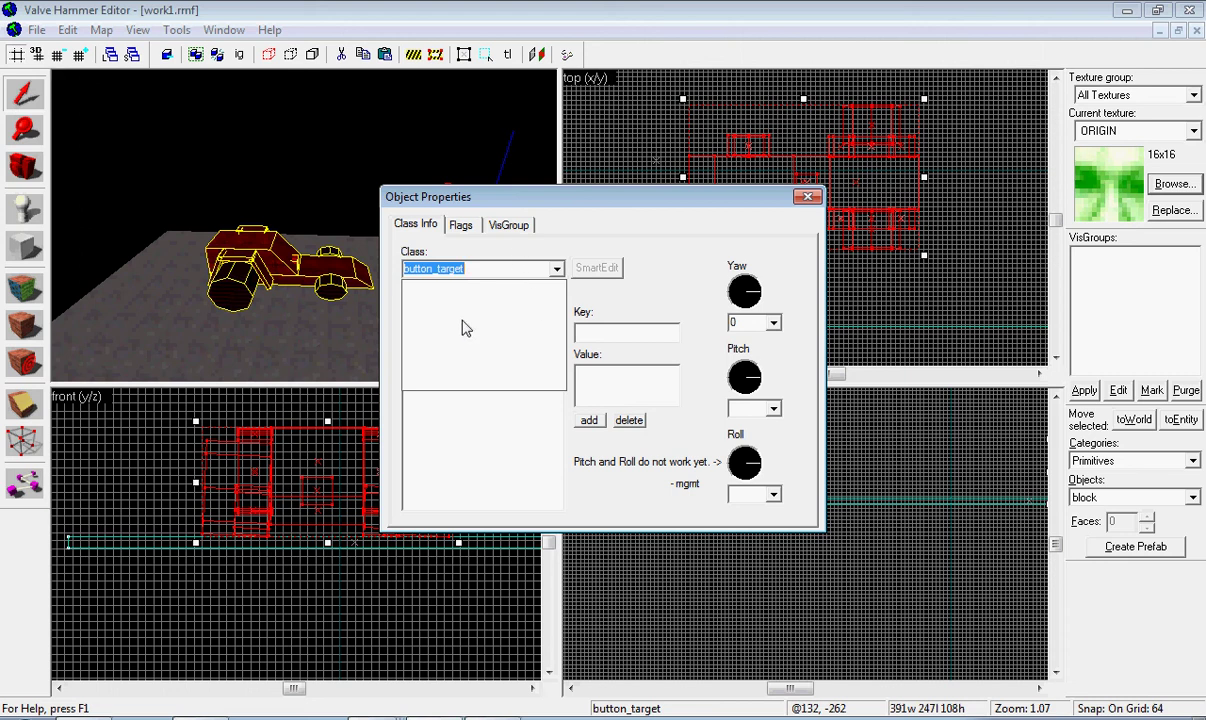
pyautogui.click(505, 266)
pyautogui.write('but')
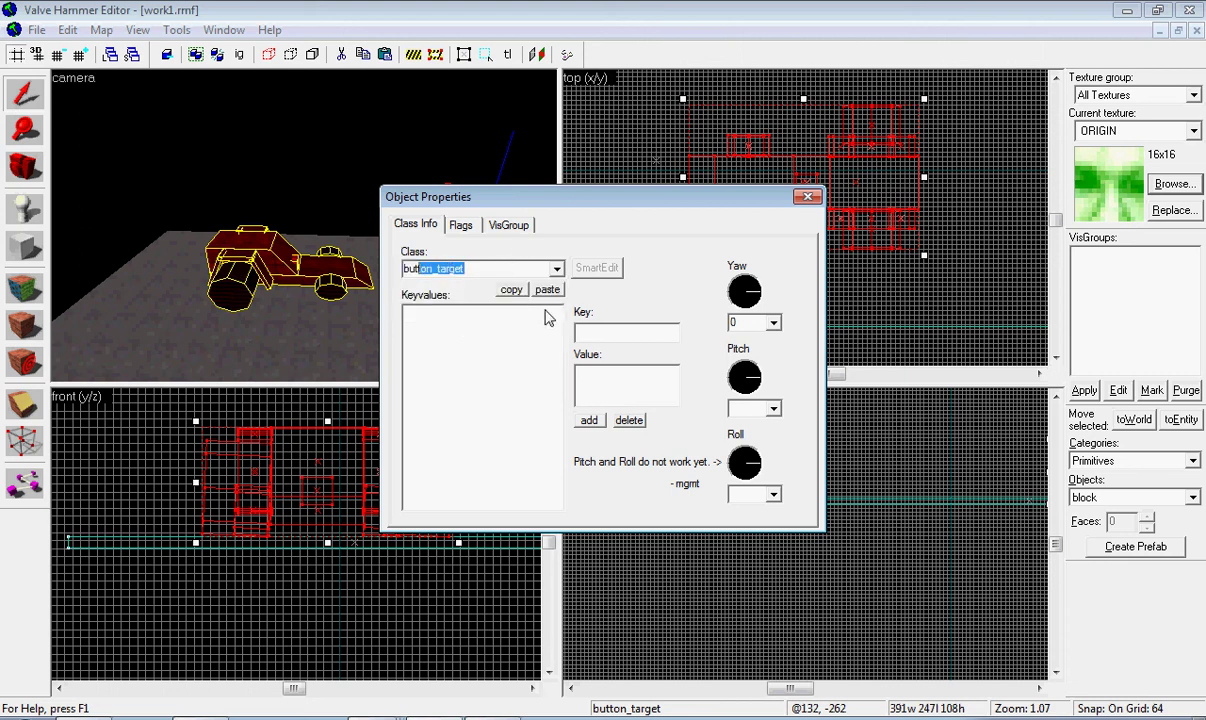
pyautogui.click(556, 270)
pyautogui.click(490, 302)
pyautogui.click(557, 270)
pyautogui.click(482, 404)
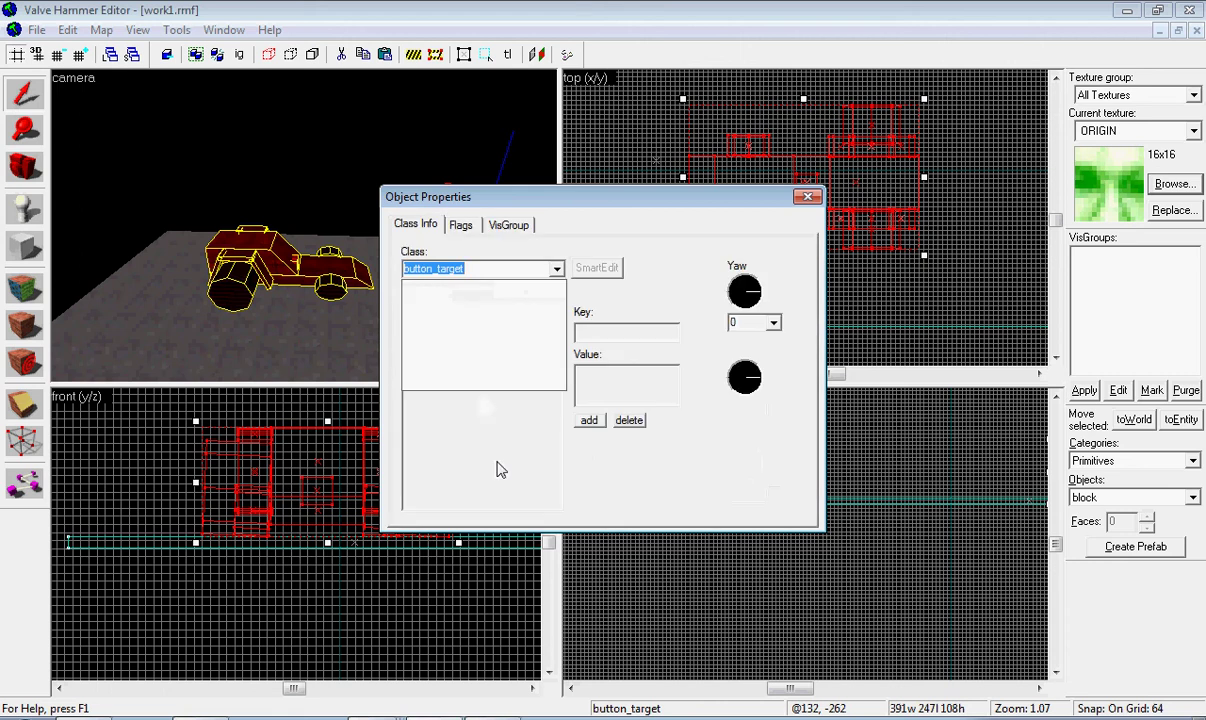
pyautogui.click(525, 333)
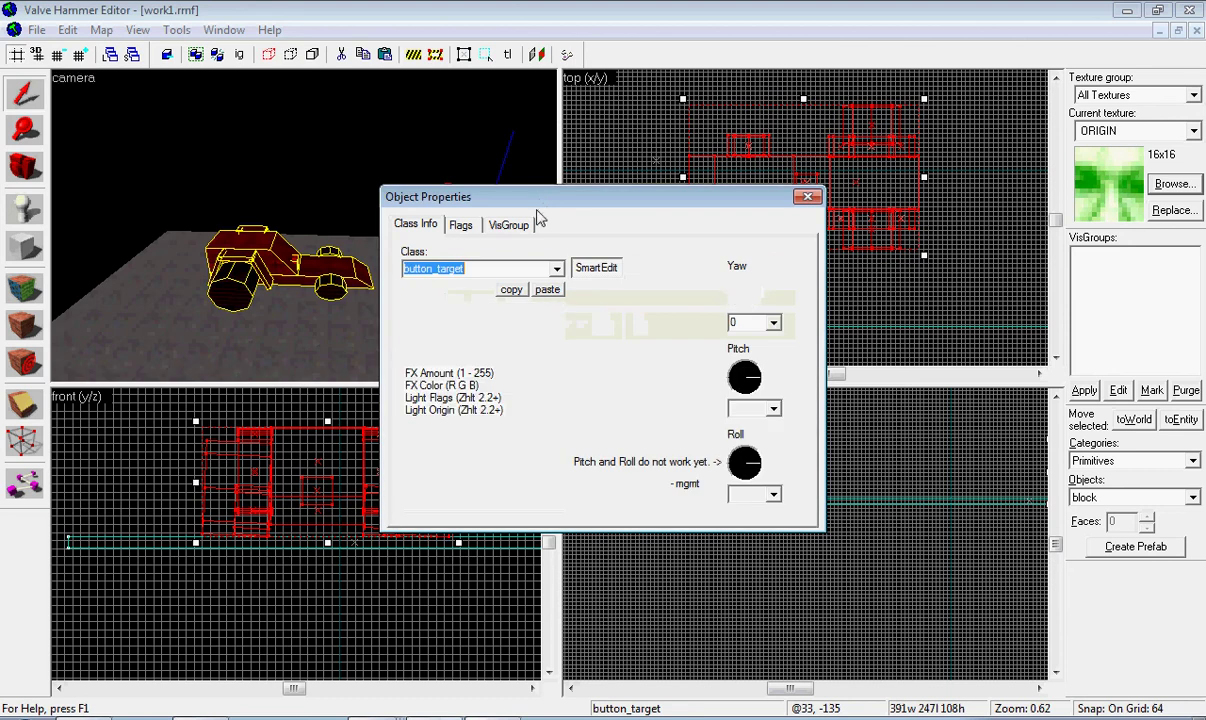
# Step: Set the entity class to func_vehicle and select its Name attribute
pyautogui.click(556, 272)
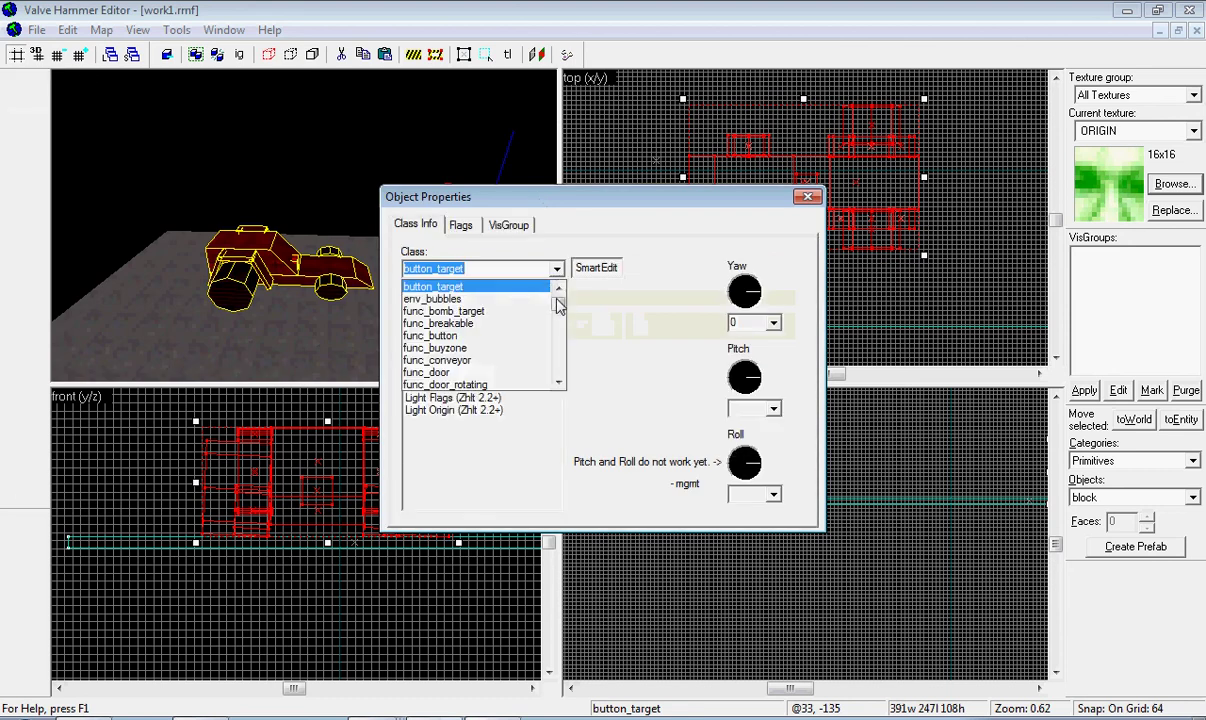
pyautogui.moveTo(559, 298); pyautogui.dragTo(560, 351)
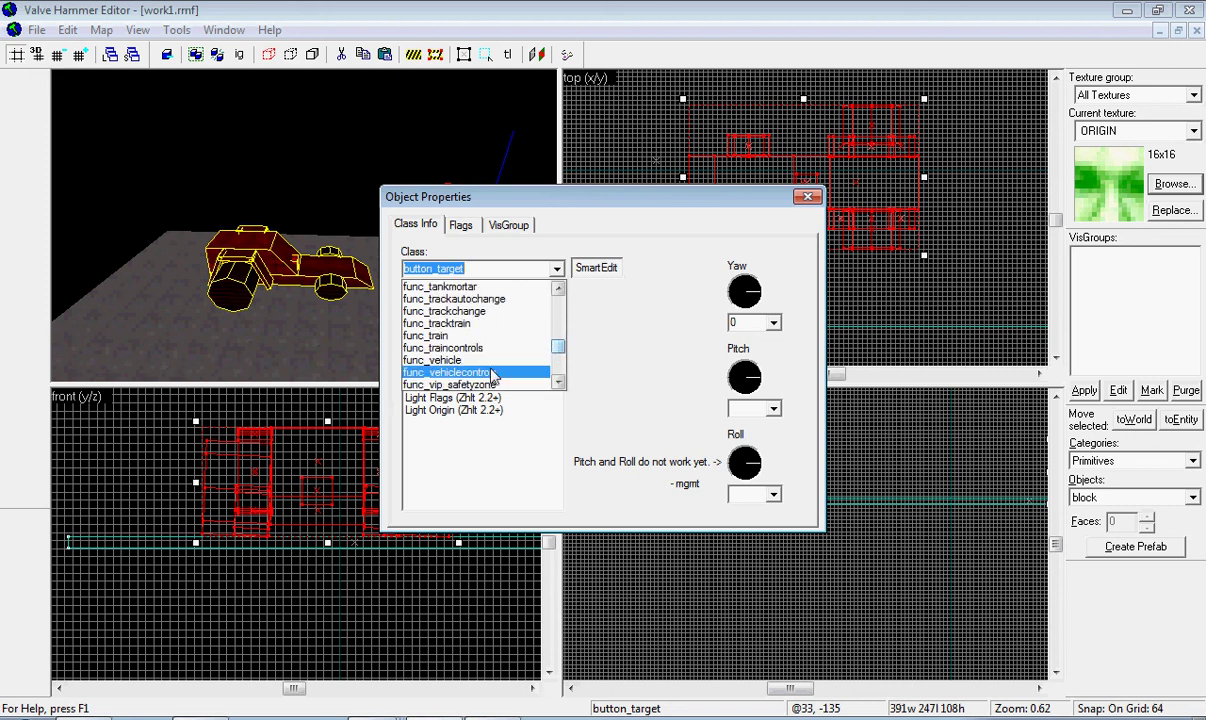
pyautogui.click(432, 360)
pyautogui.click(525, 313)
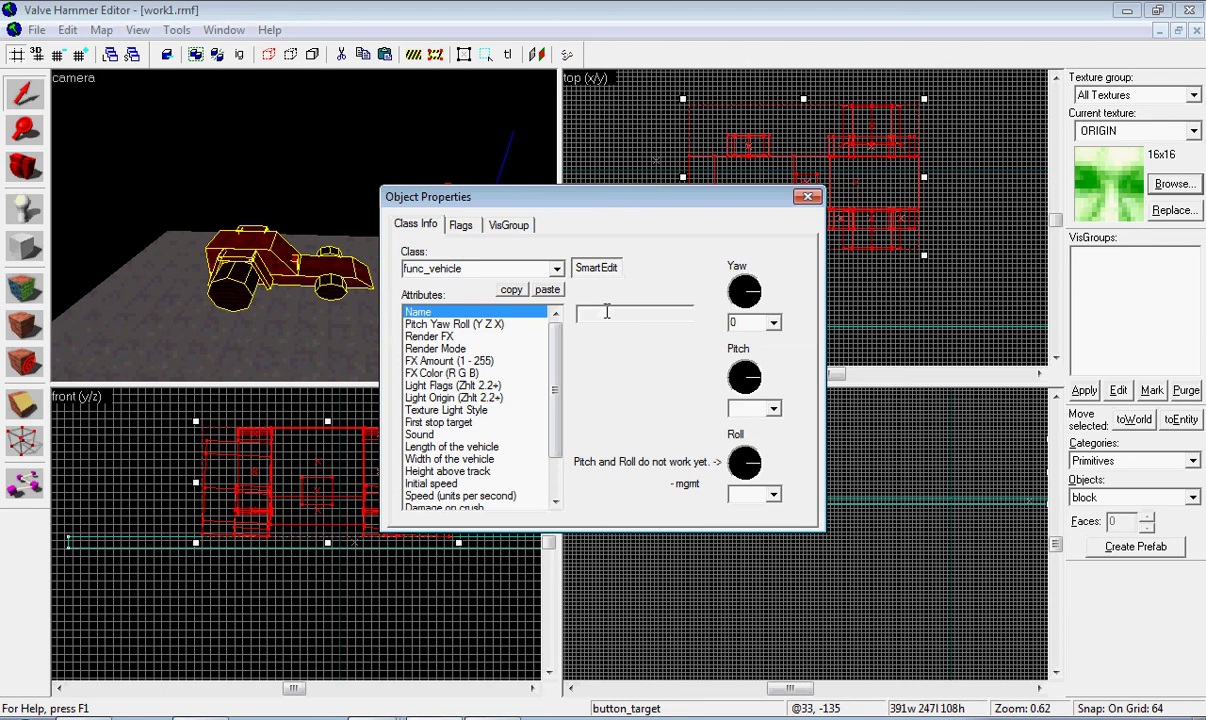
pyautogui.press('Return')
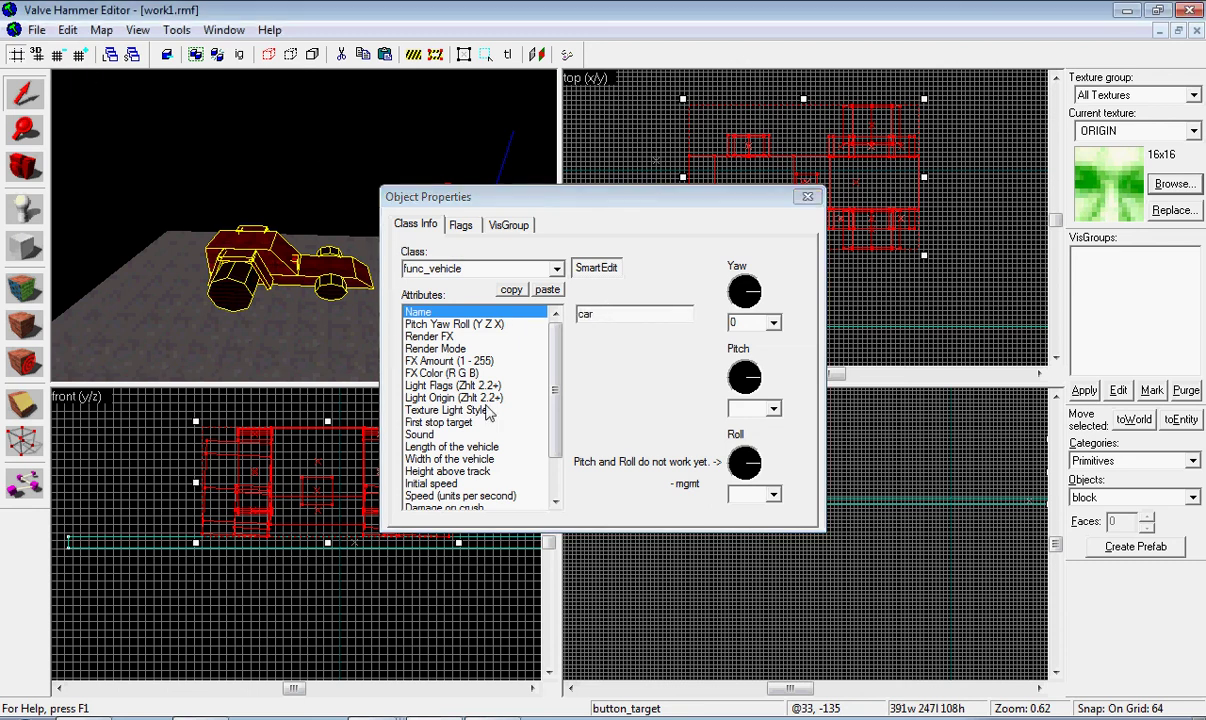
pyautogui.click(462, 349)
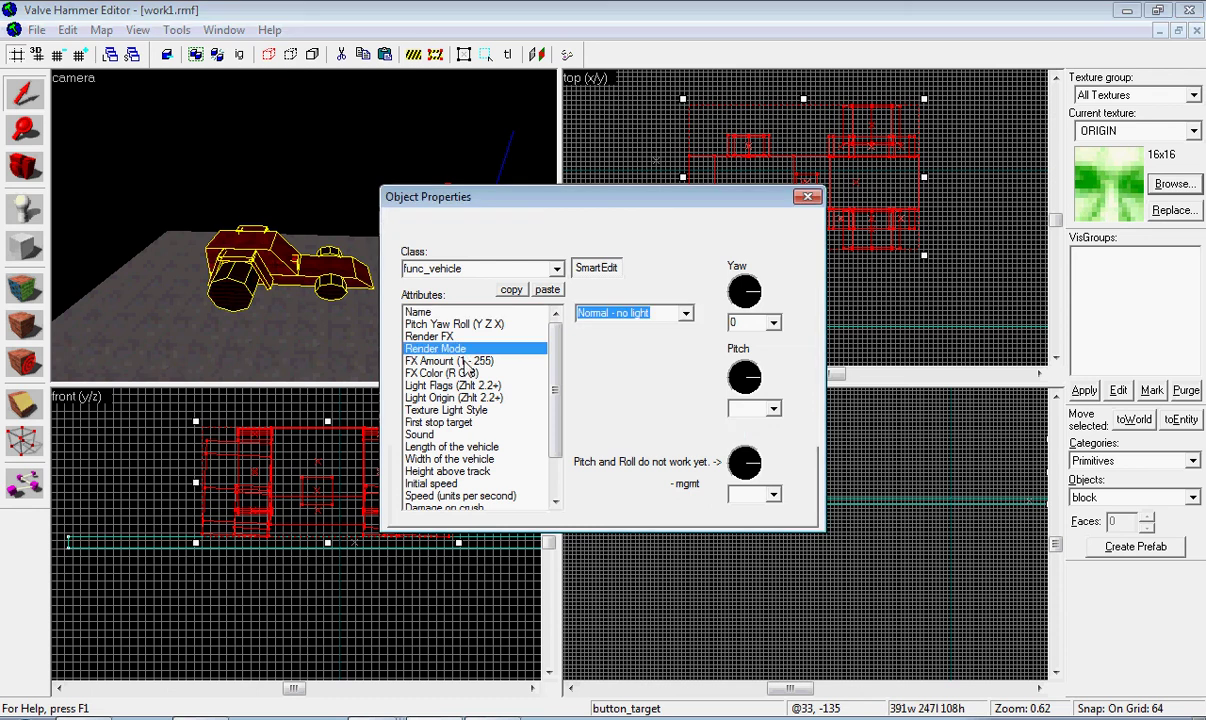
pyautogui.click(470, 361)
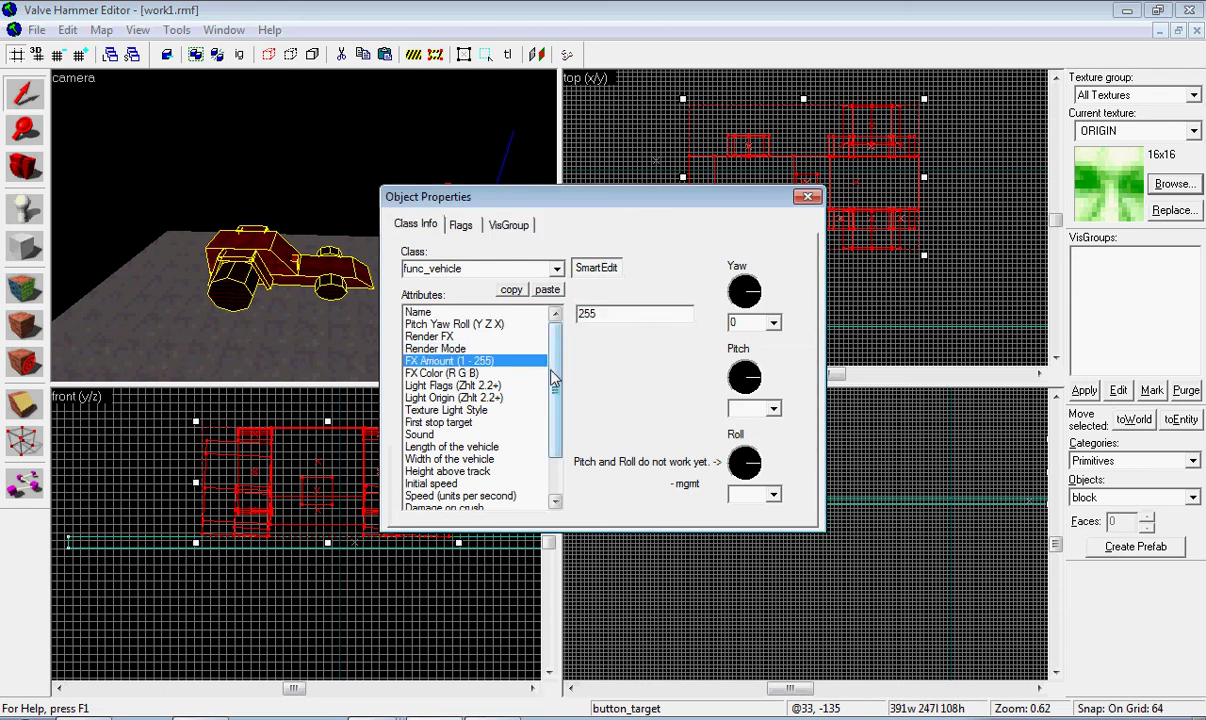
pyautogui.scroll(-1, 540, 385)
pyautogui.click(477, 388)
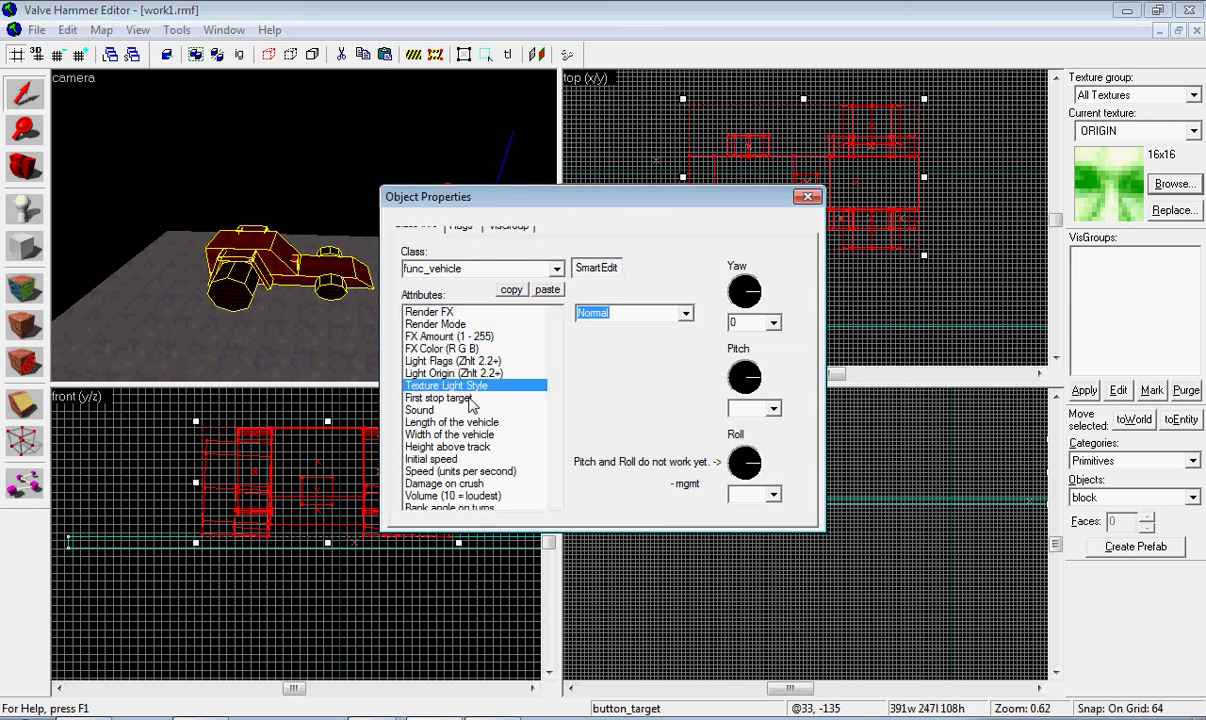
pyautogui.click(477, 398)
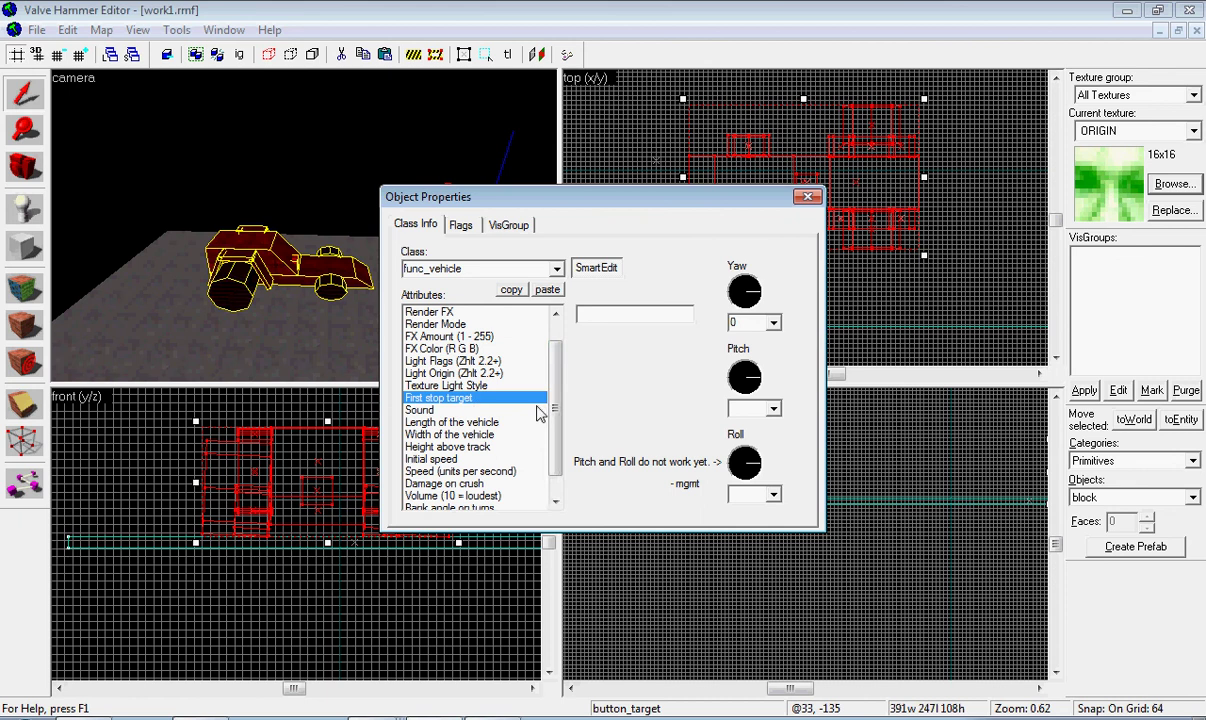
pyautogui.click(600, 314)
# Step: Clear the stop target, then set the vehicle length to 247 and width to 108
pyautogui.press('BackSpace')
pyautogui.press('BackSpace')
pyautogui.click(505, 422)
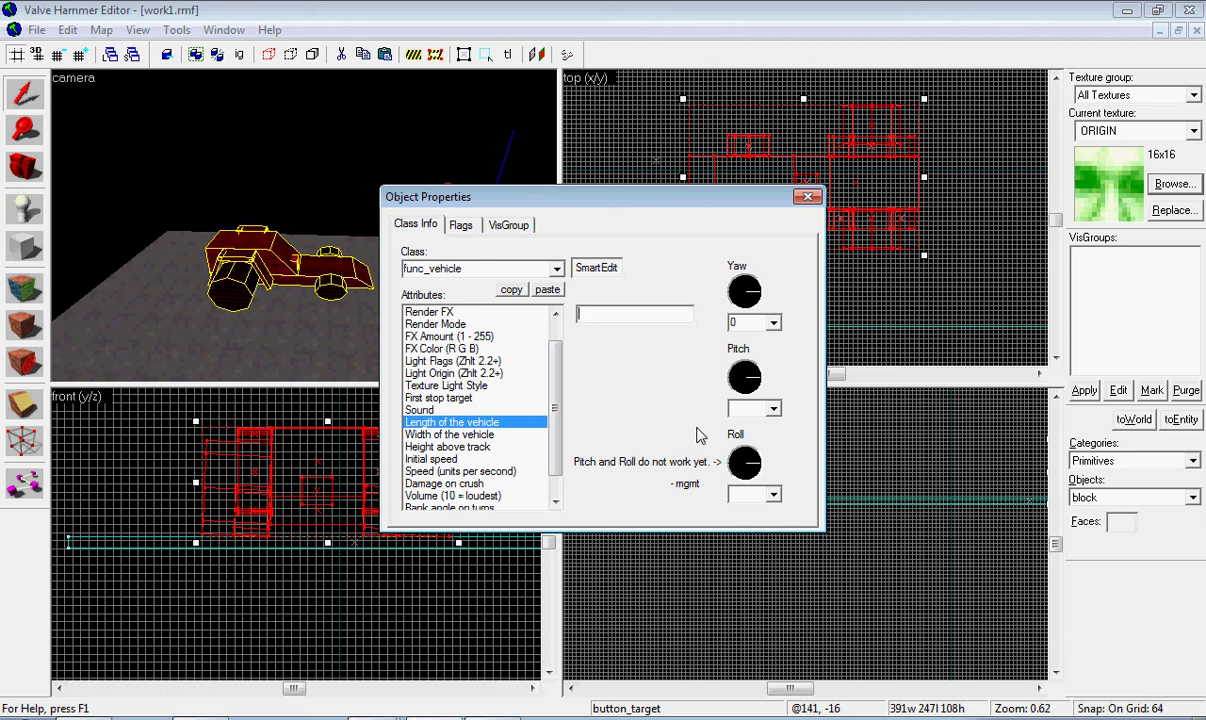
pyautogui.press('BackSpace')
pyautogui.write('47')
pyautogui.click(450, 434)
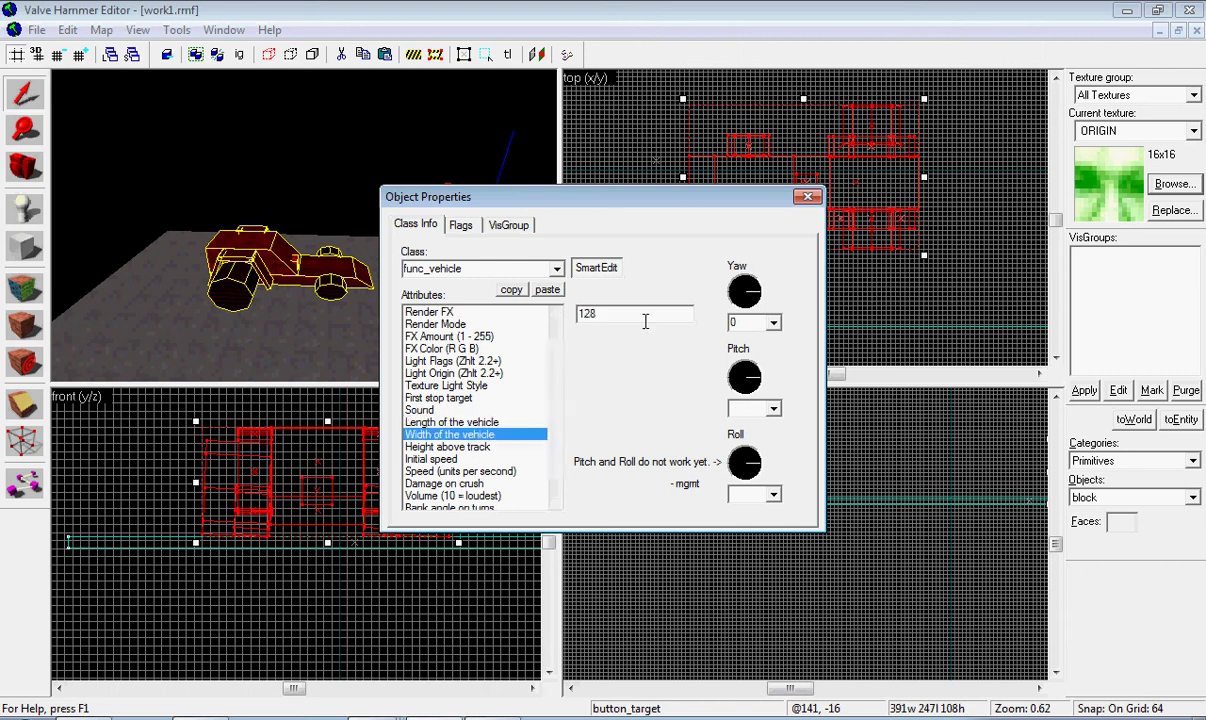
pyautogui.click(643, 318)
pyautogui.press('BackSpace')
pyautogui.press('BackSpace')
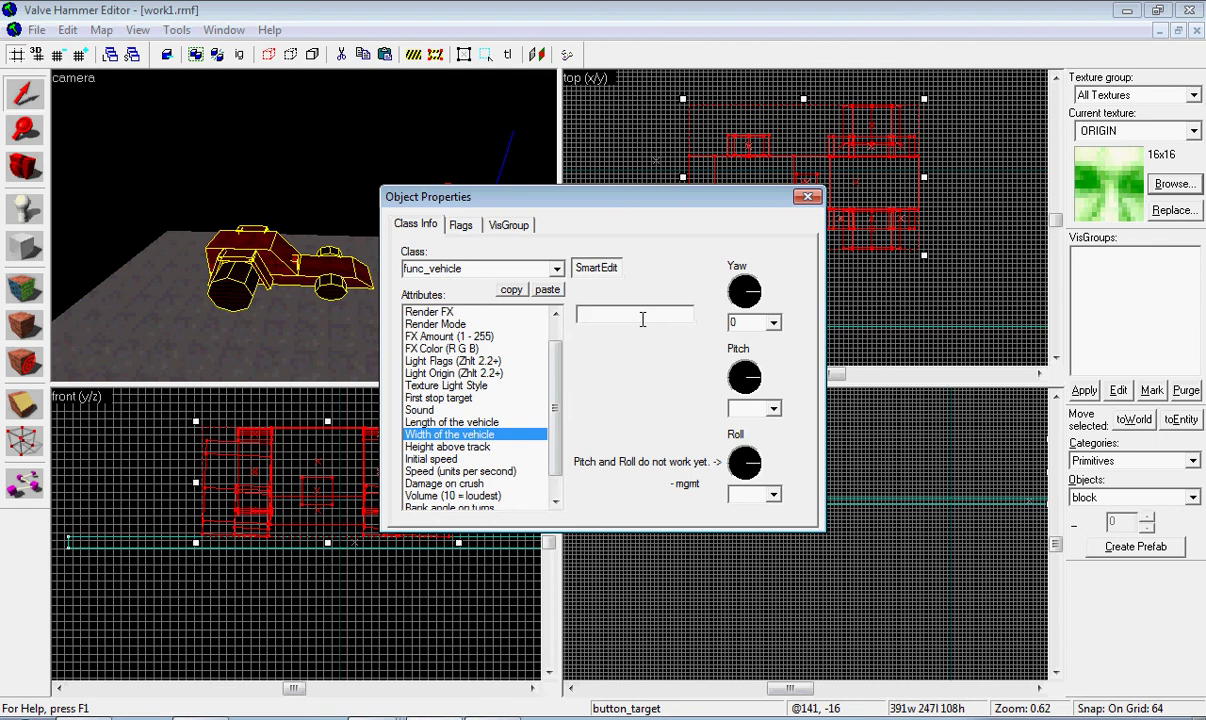
pyautogui.write('108')
# Step: Set height above track to 12, initial speed 0, speed 250, and clear Damage on crush
pyautogui.click(440, 447)
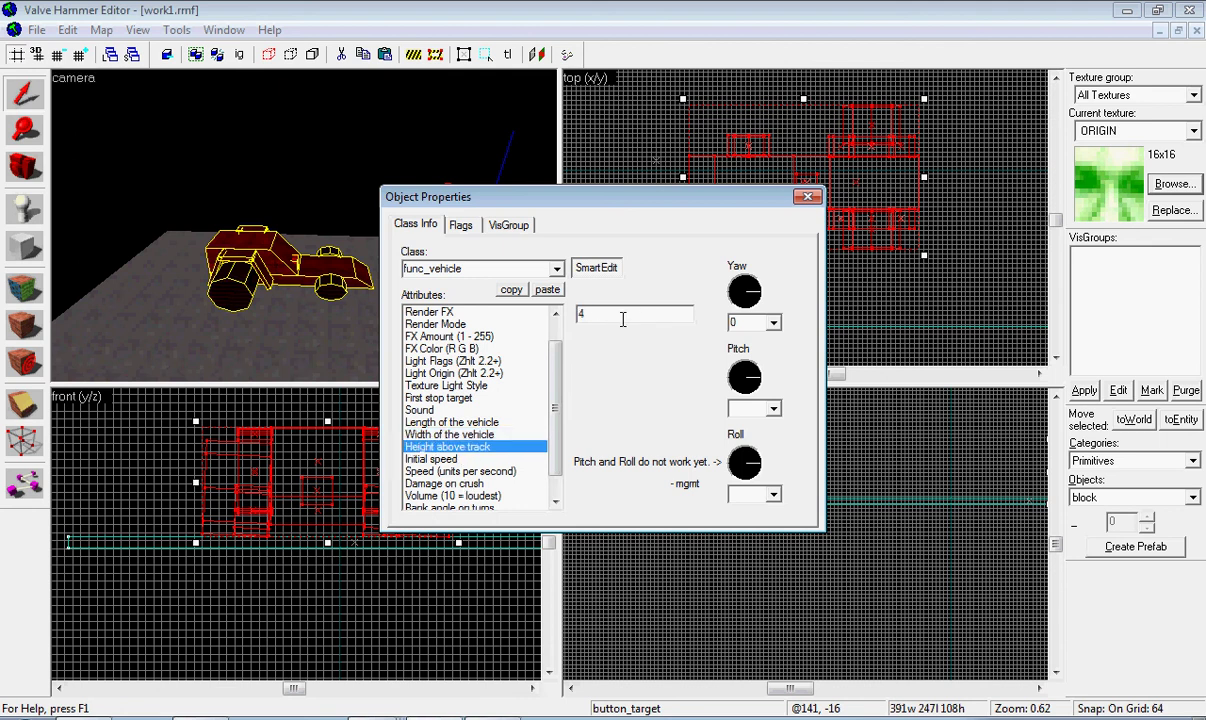
pyautogui.press('BackSpace')
pyautogui.write('12')
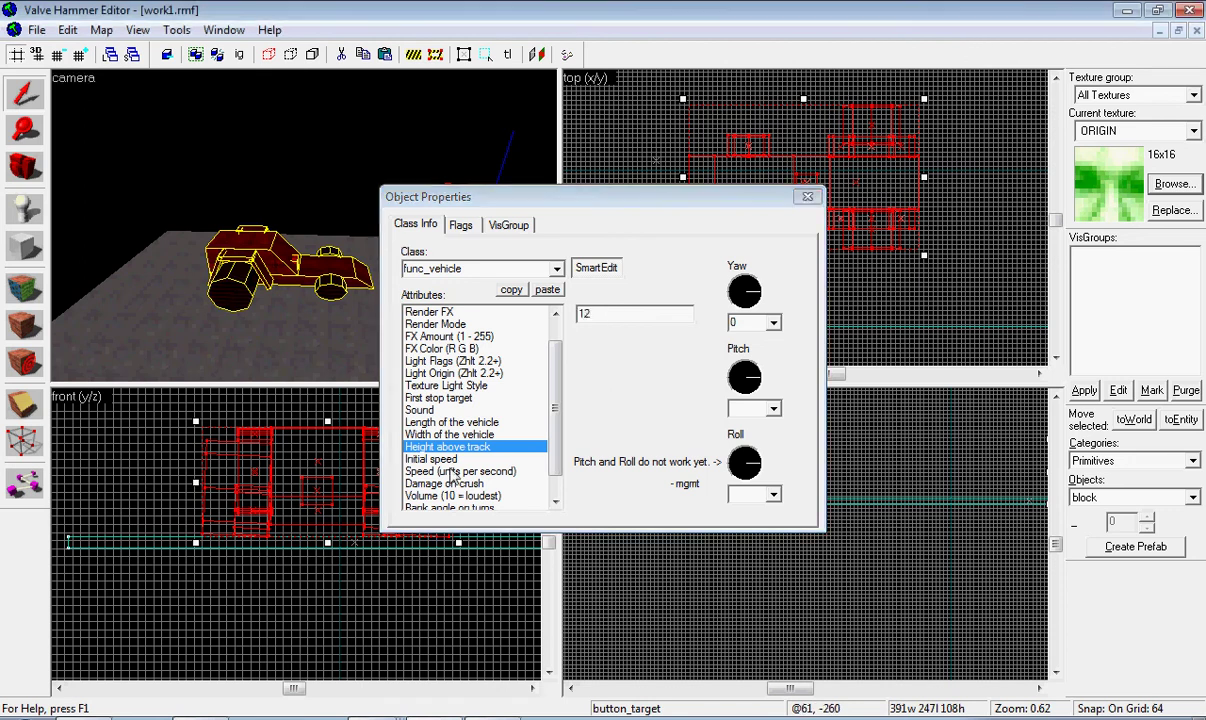
pyautogui.press('Down')
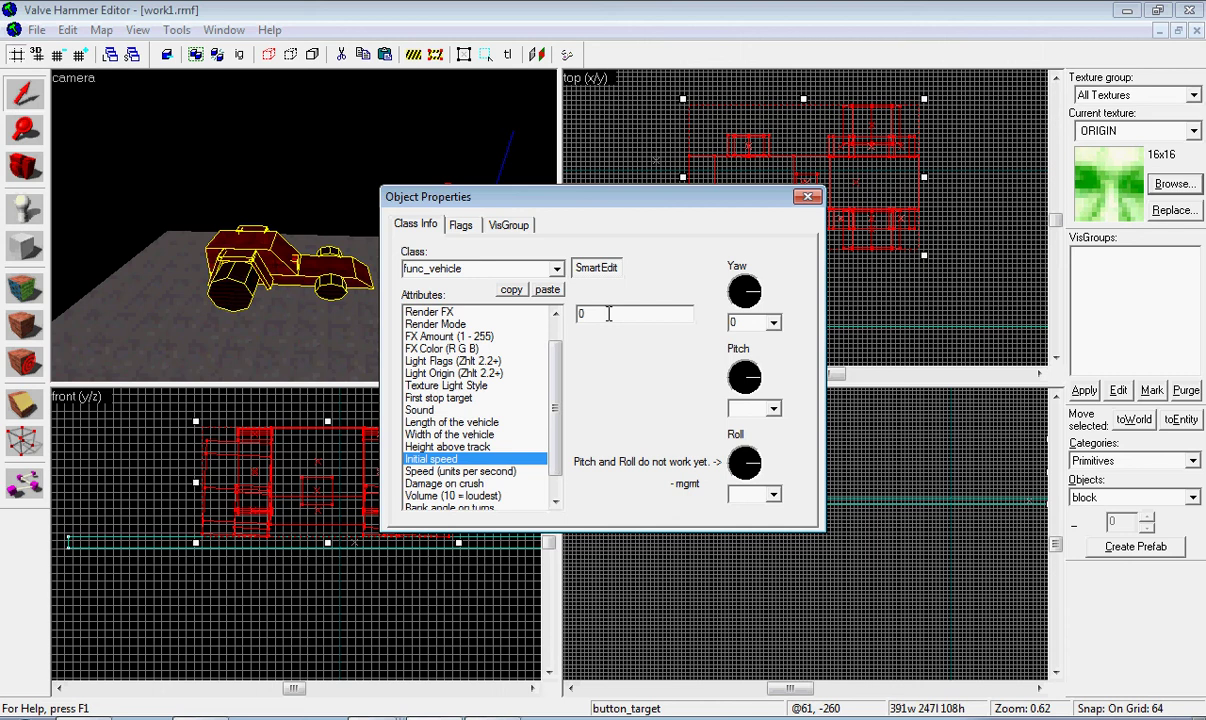
pyautogui.press('BackSpace')
pyautogui.write('0')
pyautogui.click(478, 471)
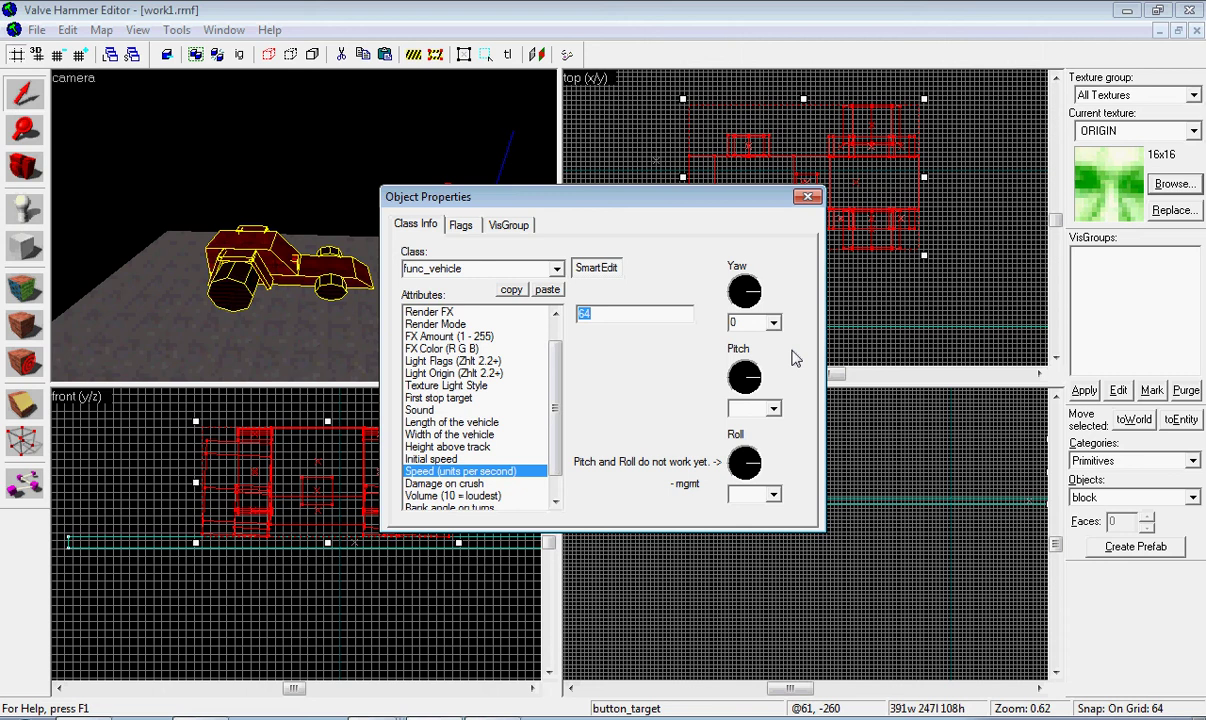
pyautogui.write('250')
pyautogui.click(455, 483)
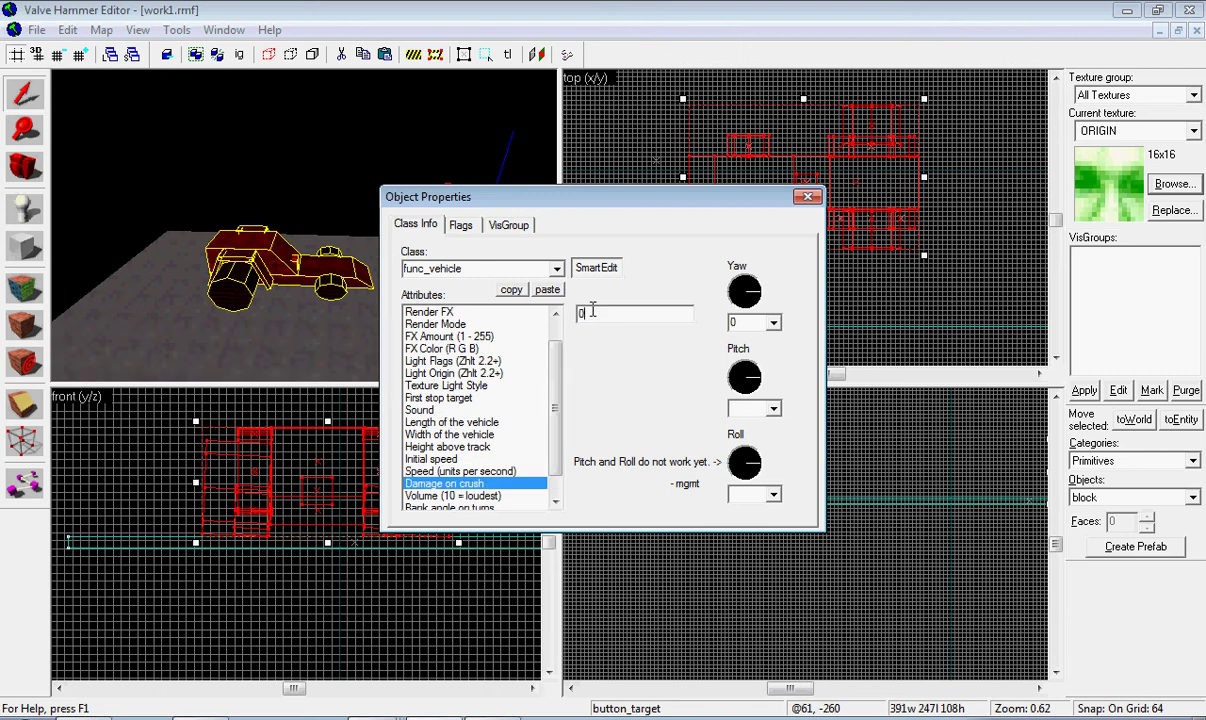
pyautogui.press('BackSpace')
pyautogui.scroll(-1, 518, 383)
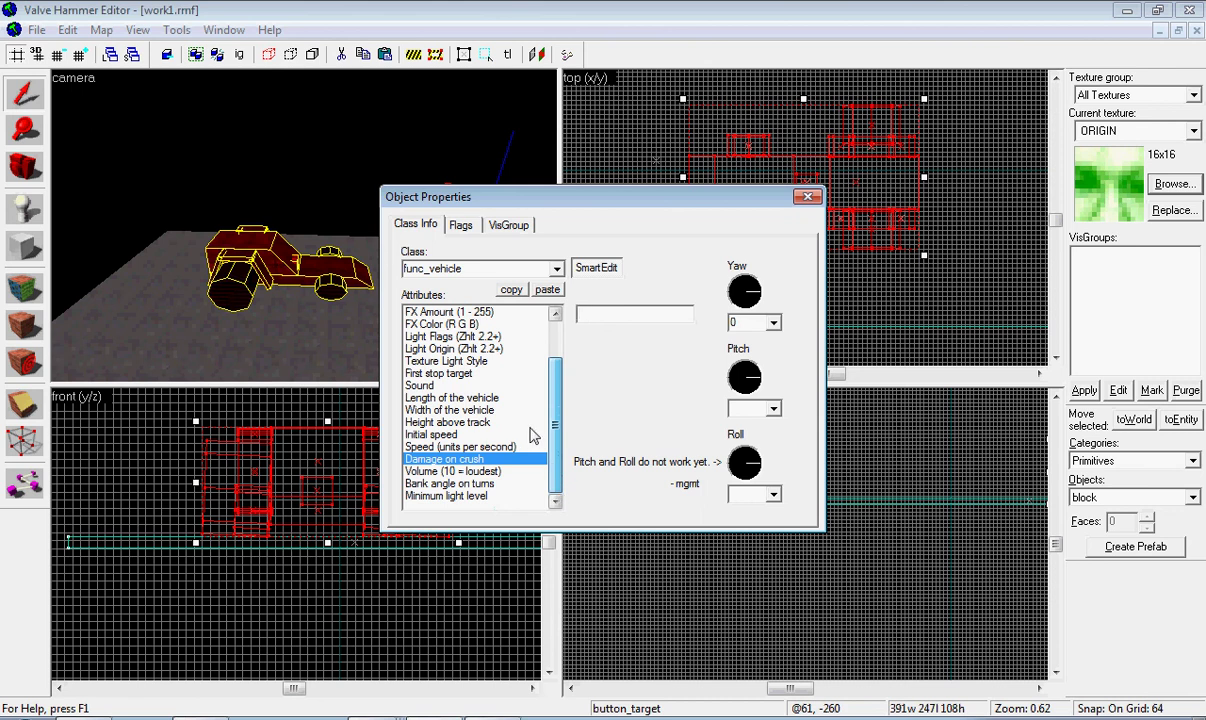
pyautogui.scroll(2, 547, 445)
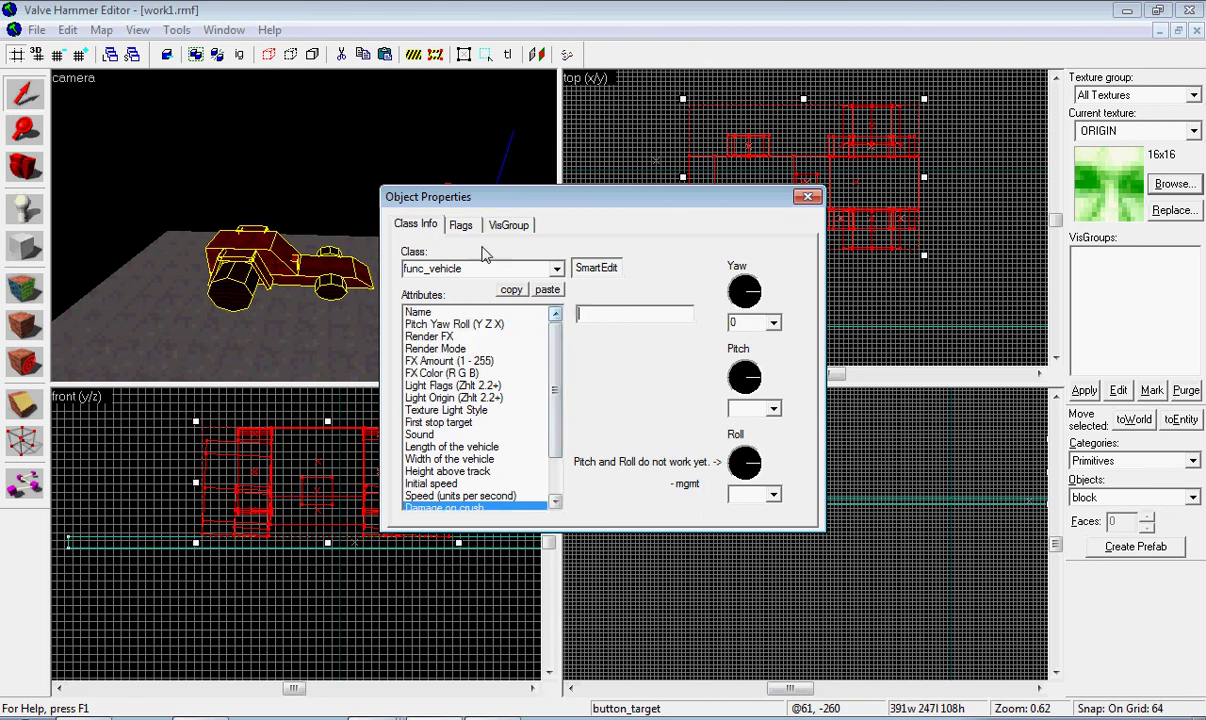
# Step: Review the vehicle's Flags and Class Info attributes, then close Object Properties
pyautogui.click(463, 225)
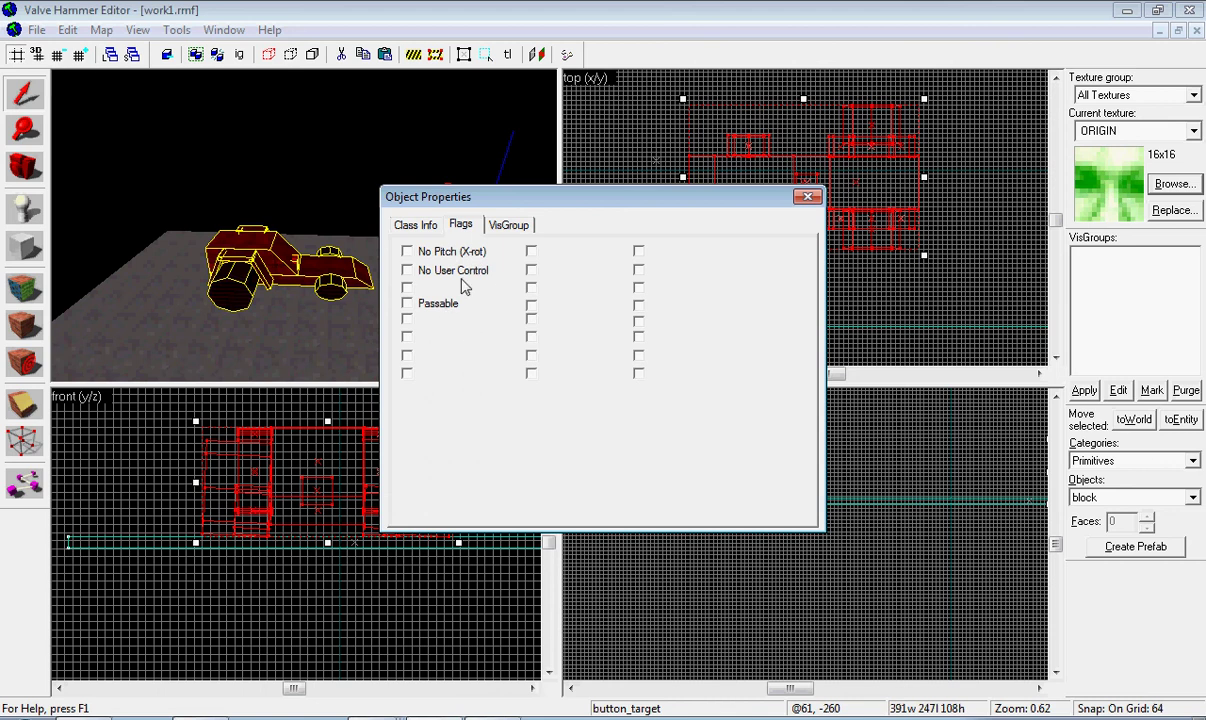
pyautogui.click(428, 228)
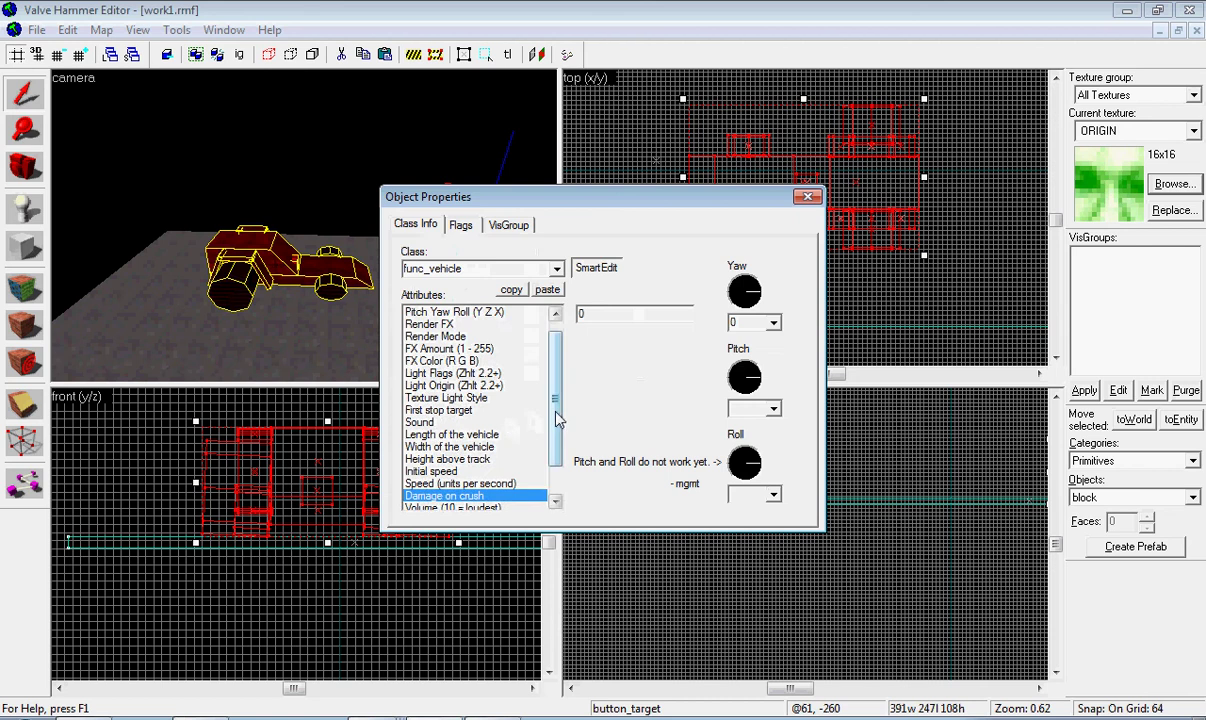
pyautogui.scroll(-1, 556, 410)
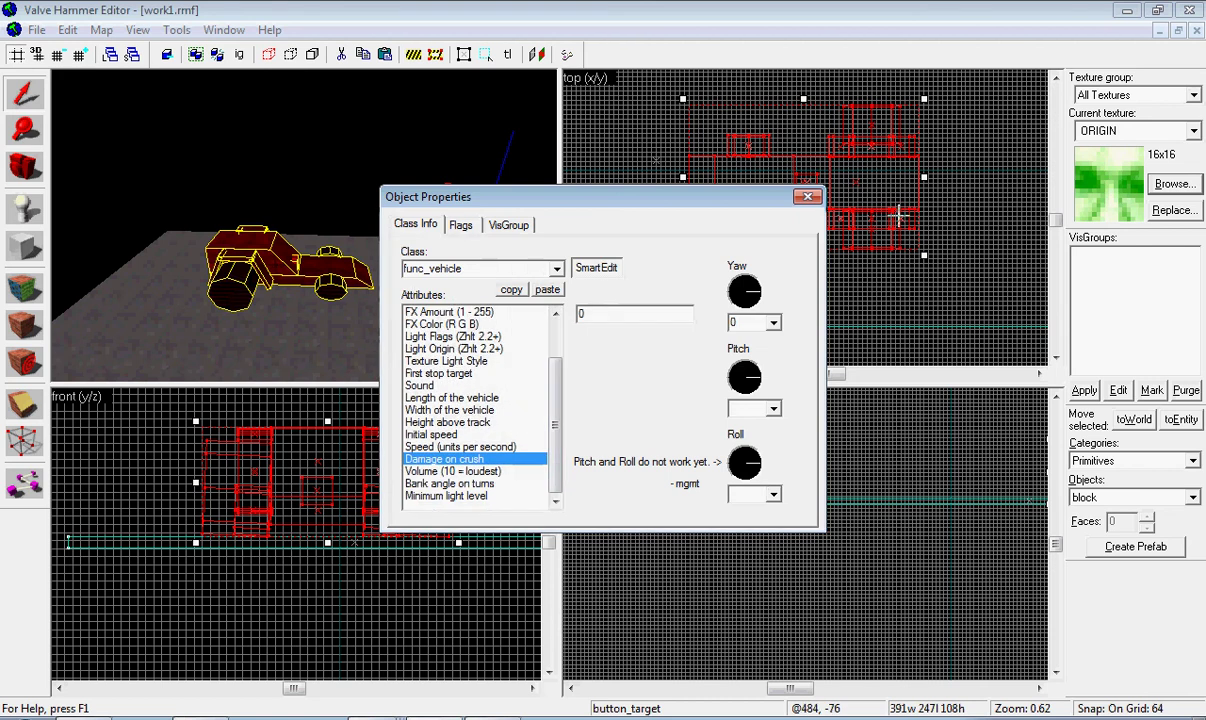
pyautogui.click(810, 198)
# Step: Place a point entity in the top view beneath the car's centre
pyautogui.scroll(-2, 905, 150)
pyautogui.press('Escape')
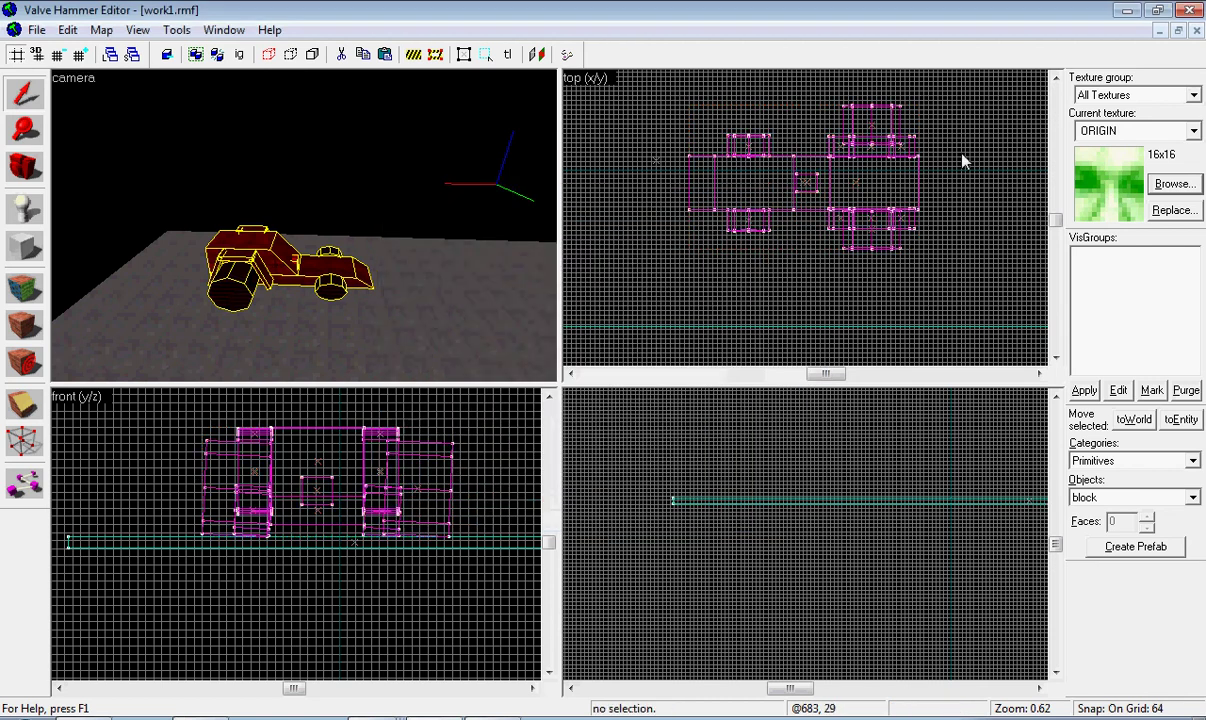
pyautogui.scroll(-2, 640, 290)
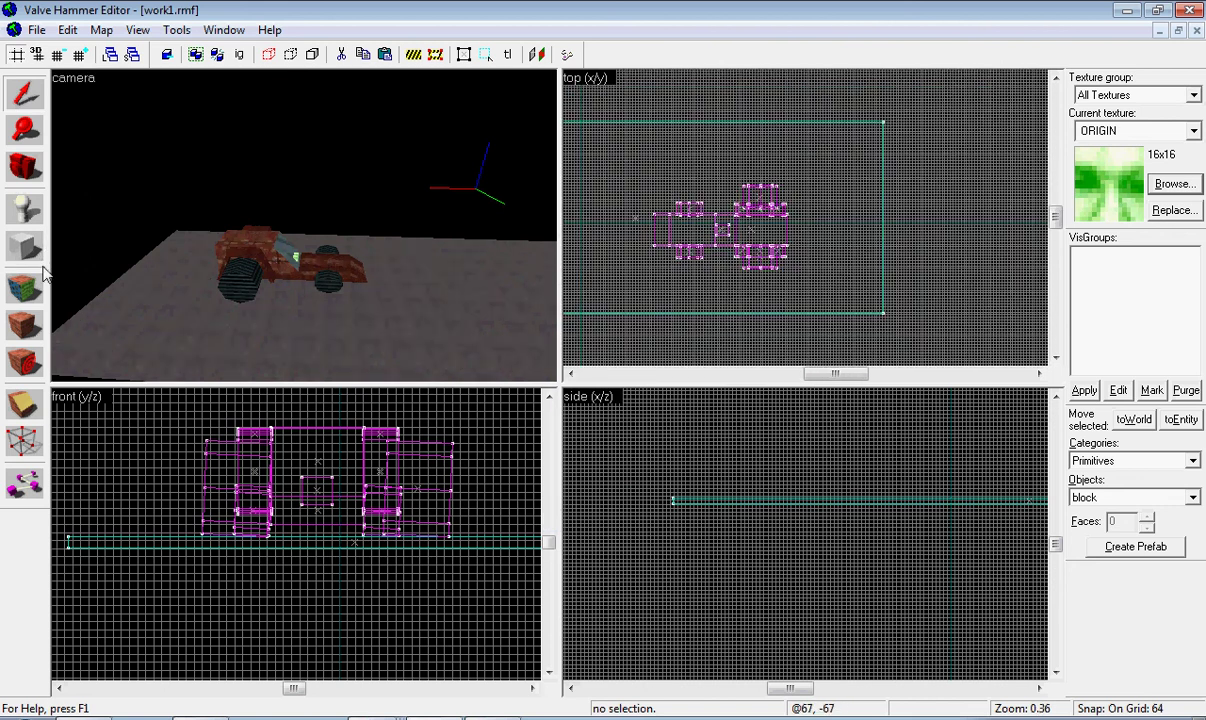
pyautogui.click(25, 218)
pyautogui.scroll(1, 720, 232)
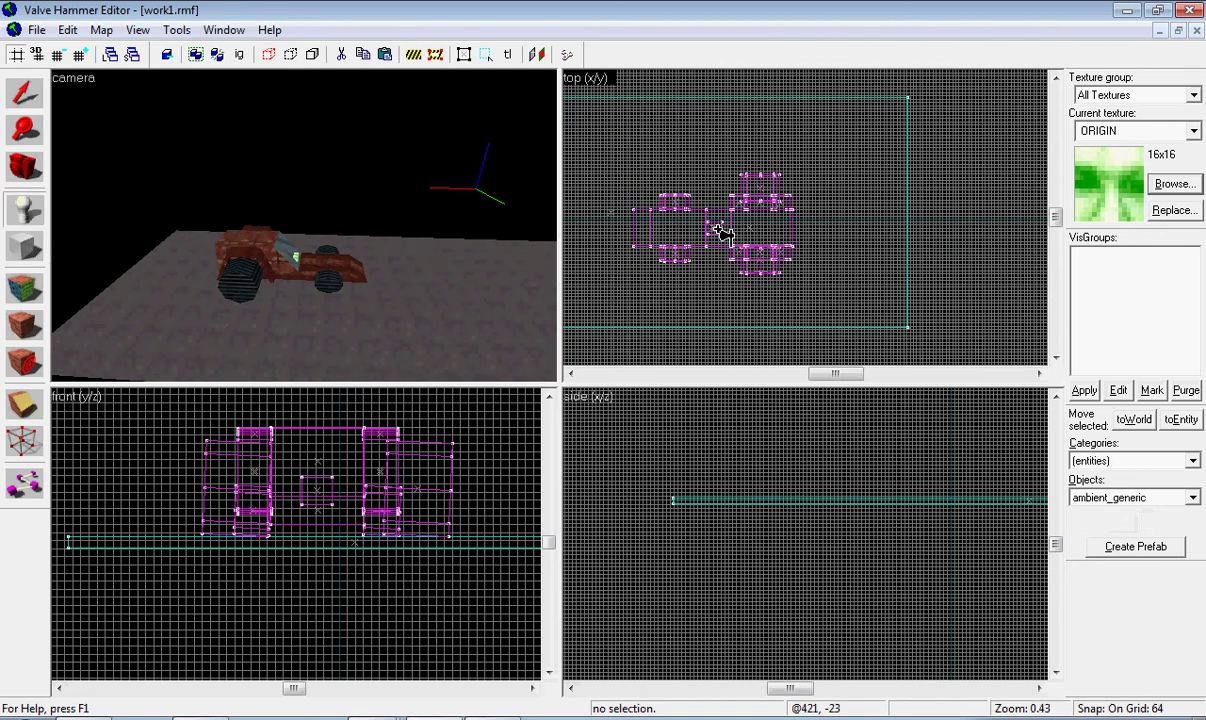
pyautogui.click(716, 228)
pyautogui.rightClick(716, 228)
pyautogui.click(740, 239)
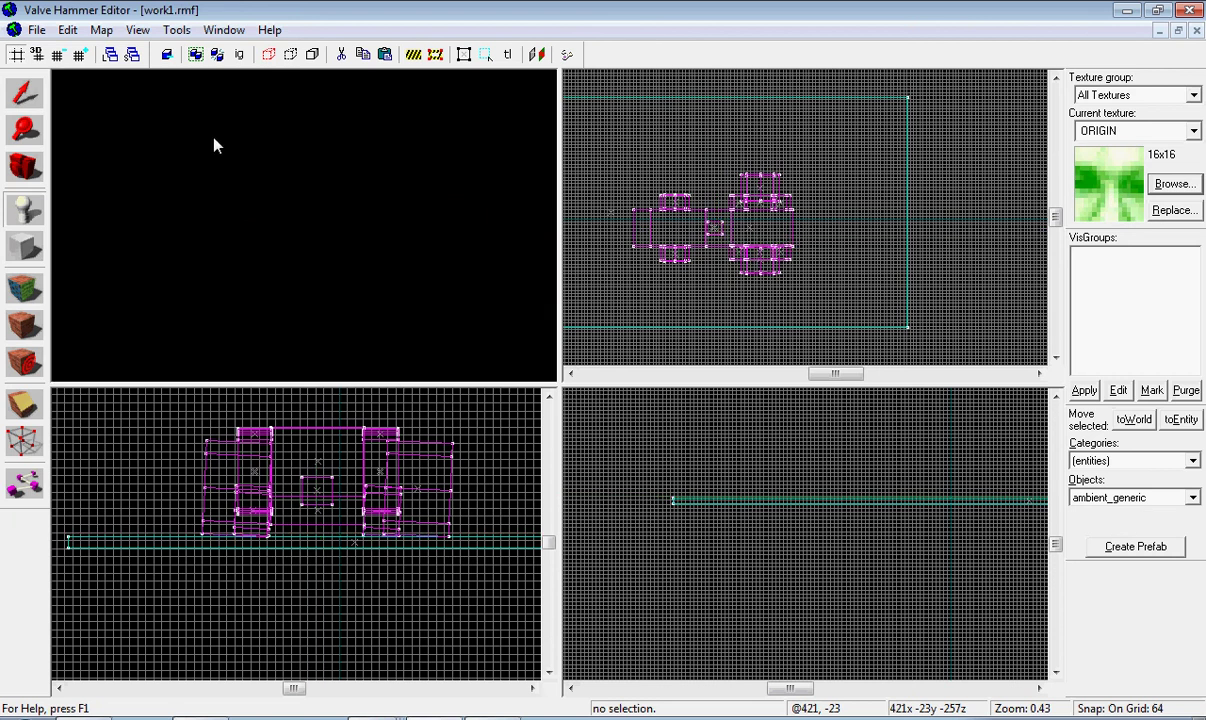
# Step: Select the new ambient_generic entity in the top view with the Selection tool
pyautogui.click(33, 106)
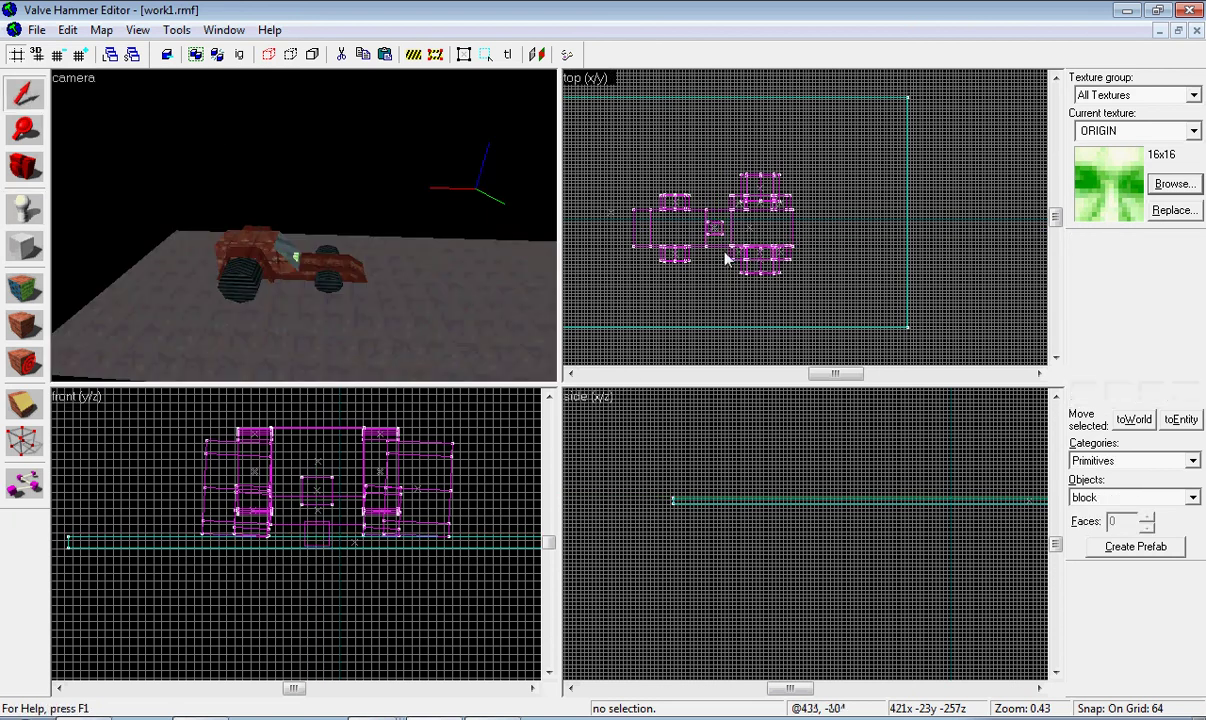
pyautogui.scroll(8, 728, 258)
pyautogui.scroll(3, 740, 283)
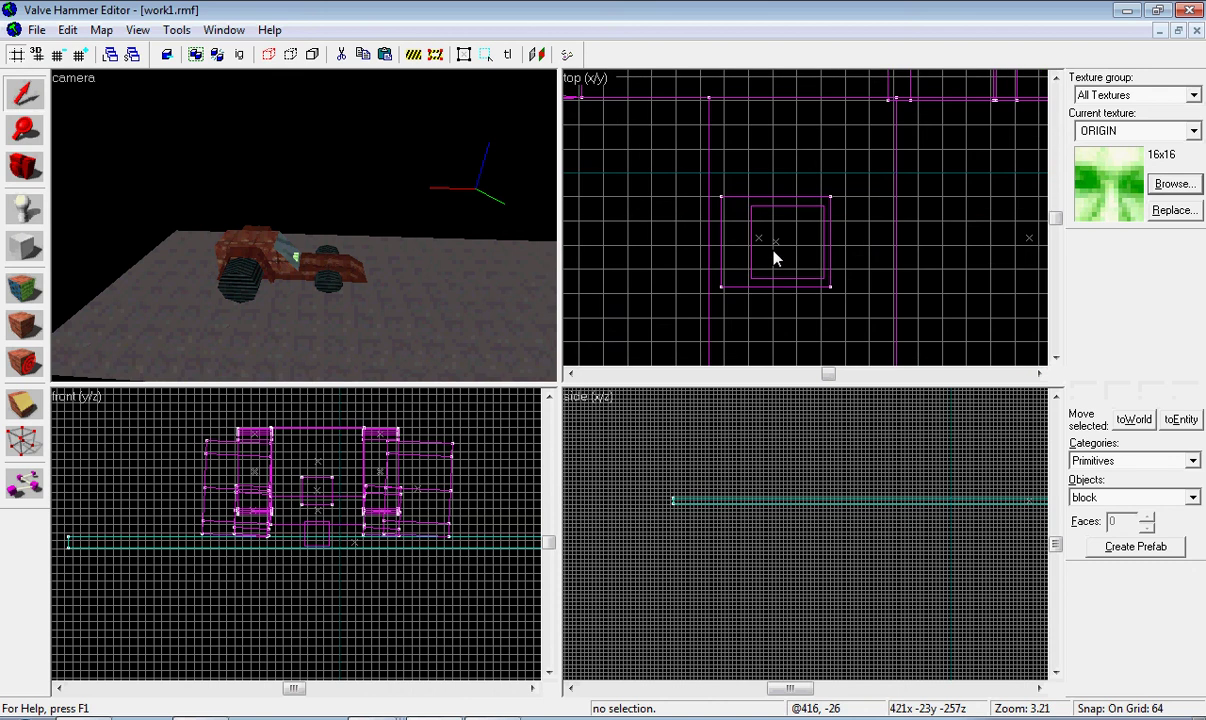
pyautogui.click(775, 242)
pyautogui.rightClick(776, 242)
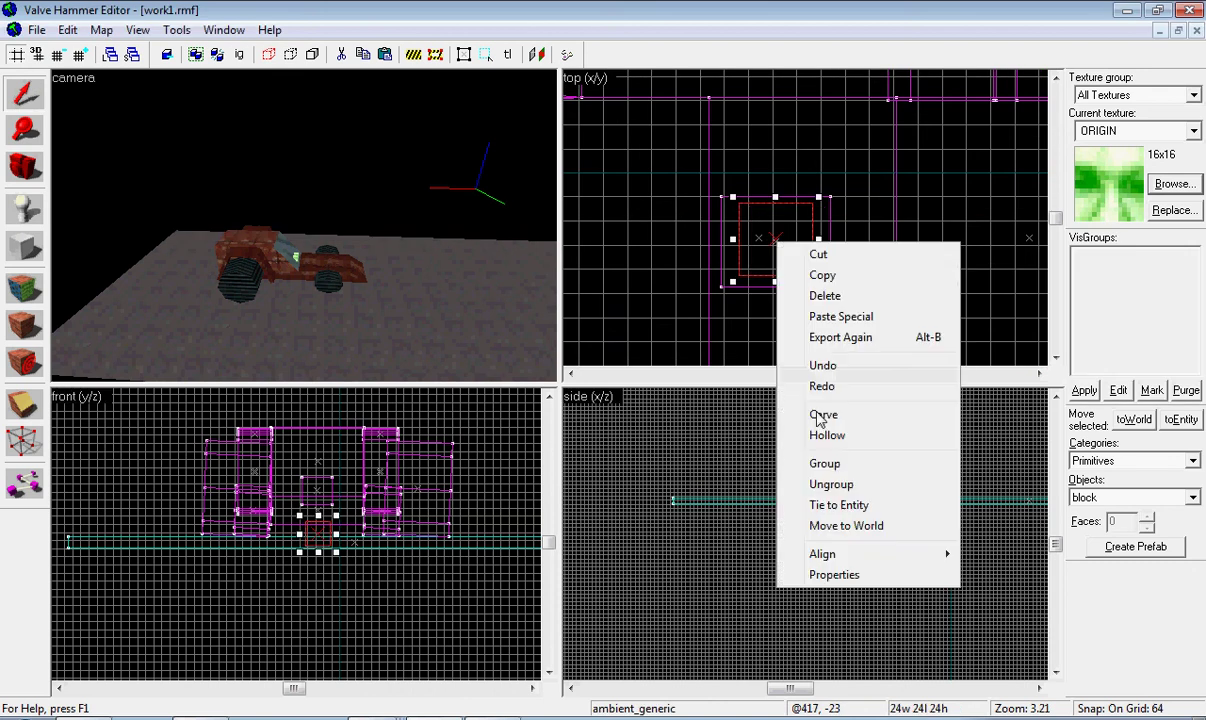
pyautogui.click(808, 133)
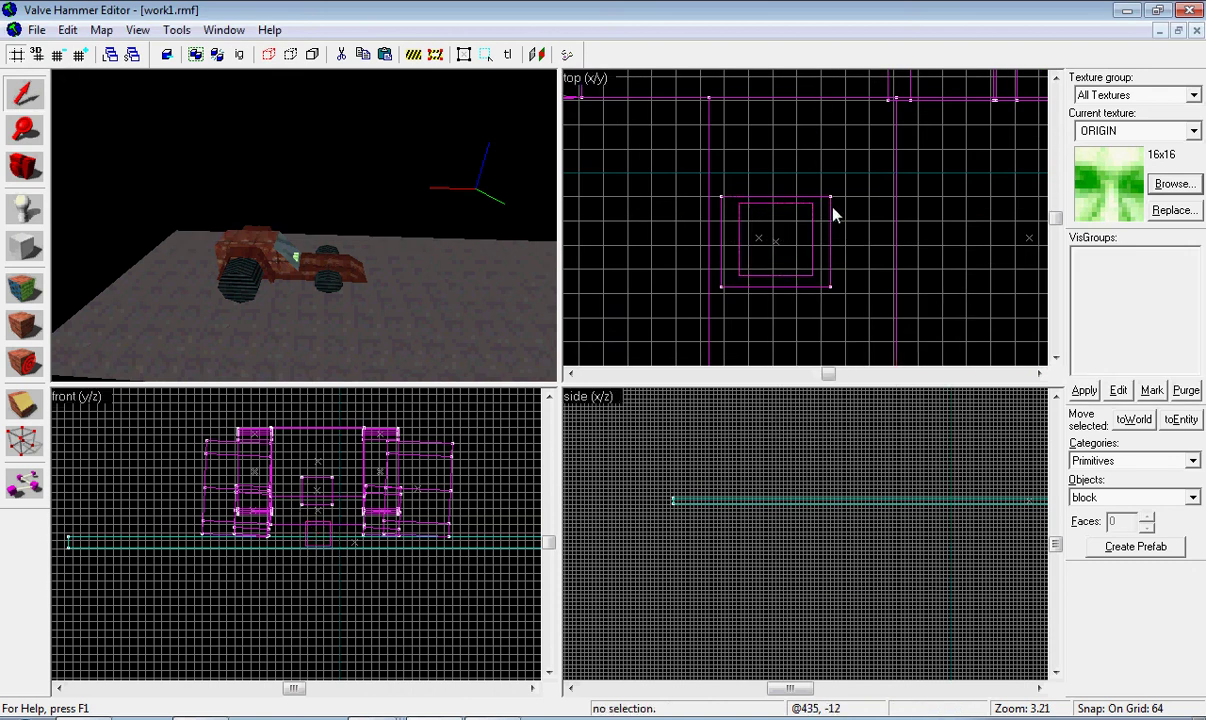
# Step: Reselect the ambient_generic entity below the car in the side view and bring up its actions
pyautogui.click(831, 204)
pyautogui.click(401, 128)
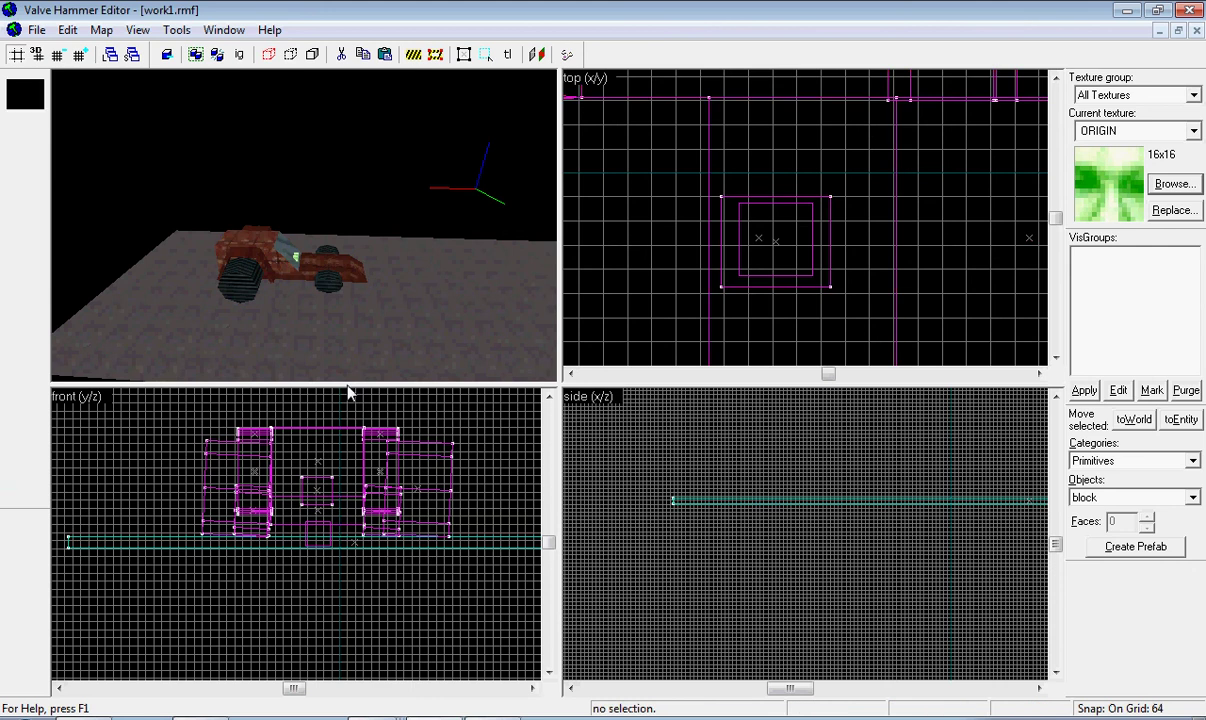
pyautogui.click(324, 543)
pyautogui.click(318, 566)
pyautogui.scroll(10, 331, 533)
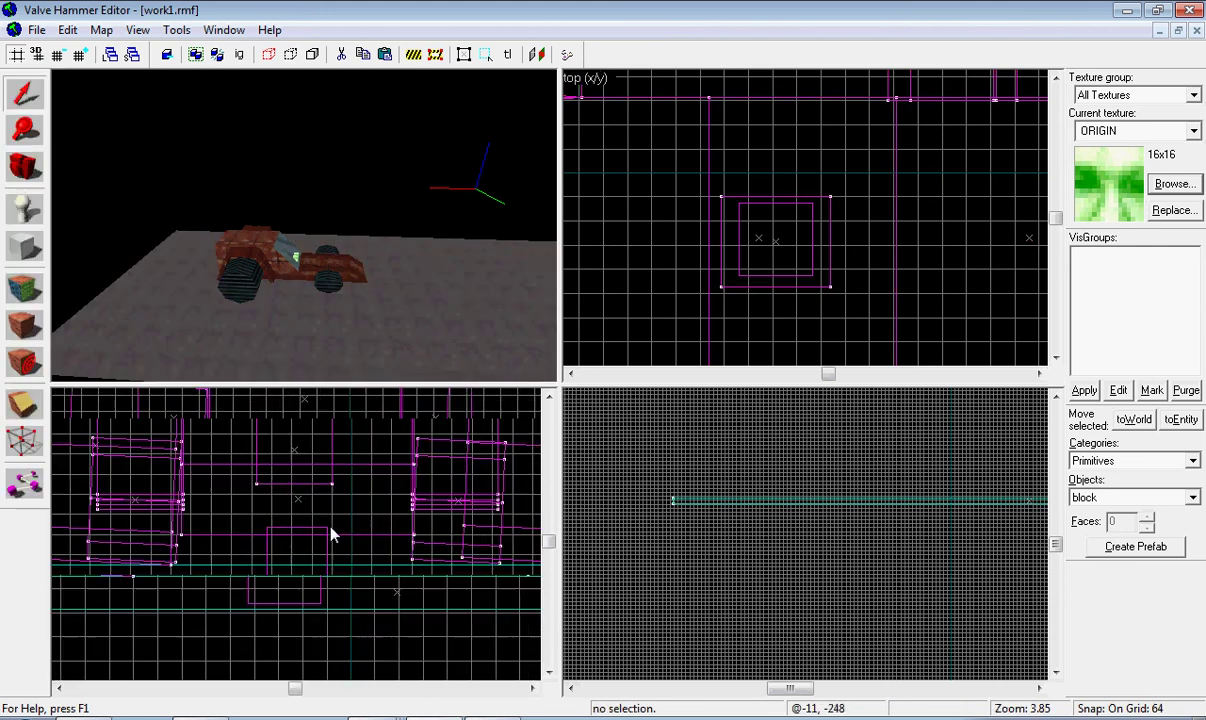
pyautogui.click(286, 582)
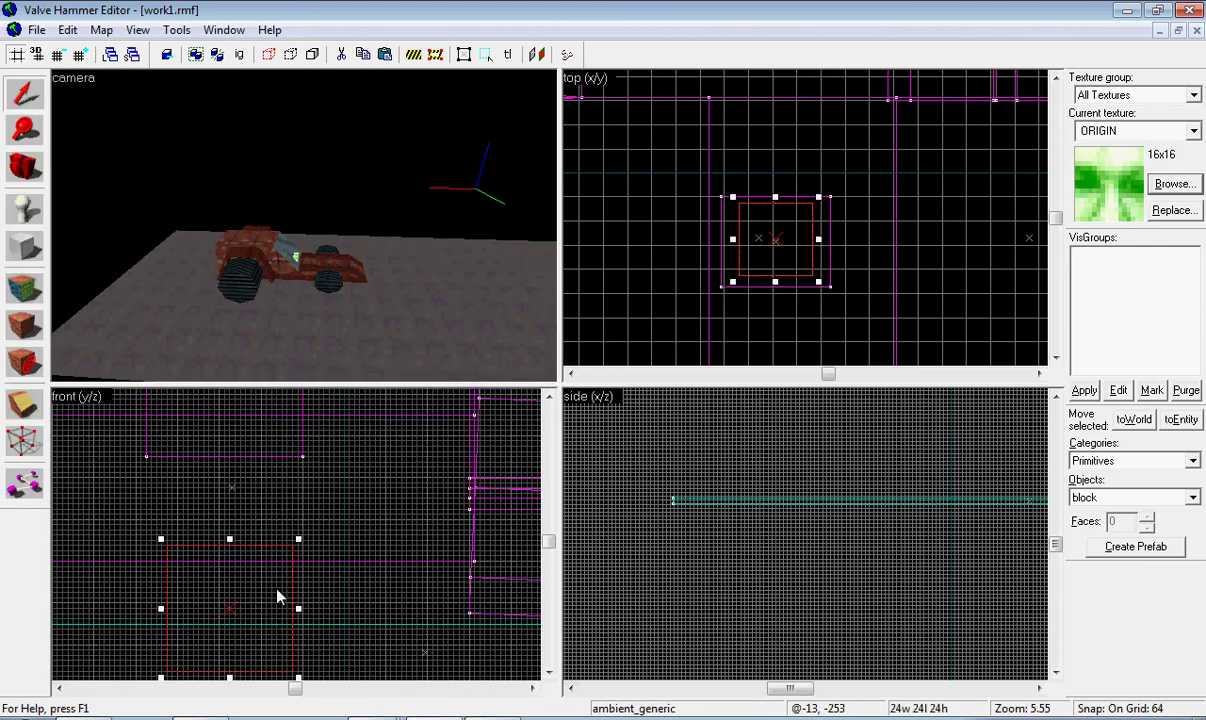
pyautogui.rightClick(278, 597)
# Step: Open the entity's properties and change its class to path_track
pyautogui.click(350, 571)
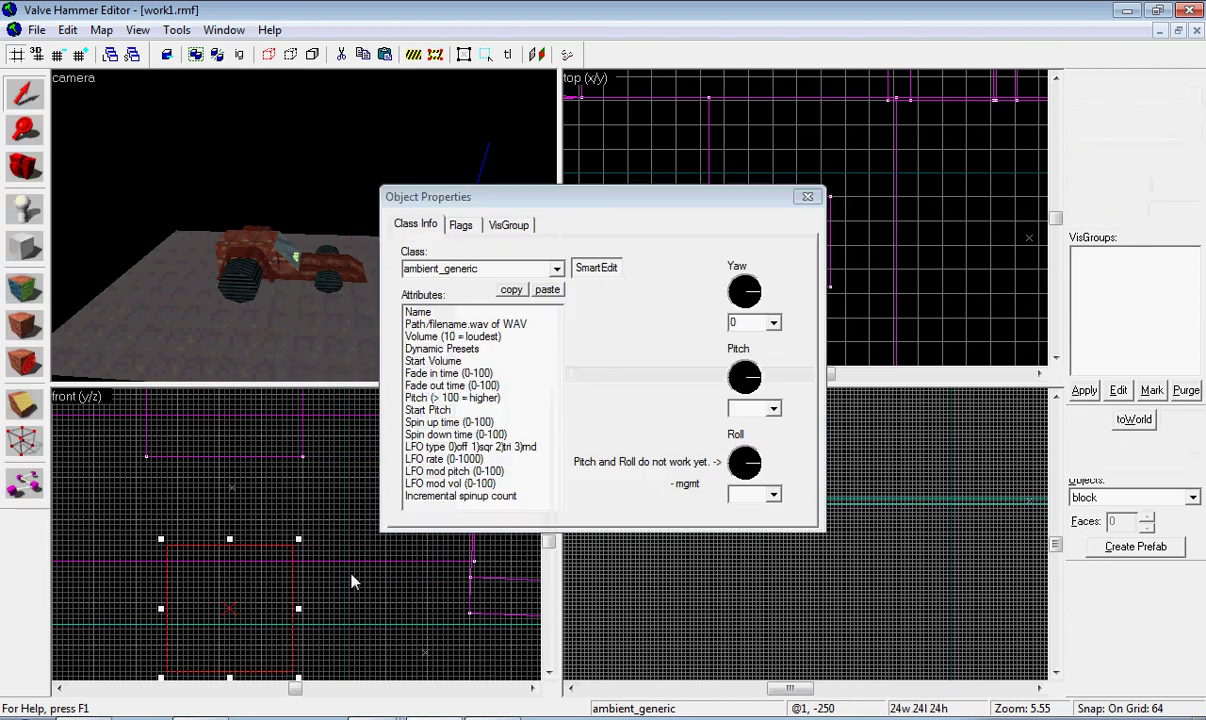
pyautogui.click(556, 268)
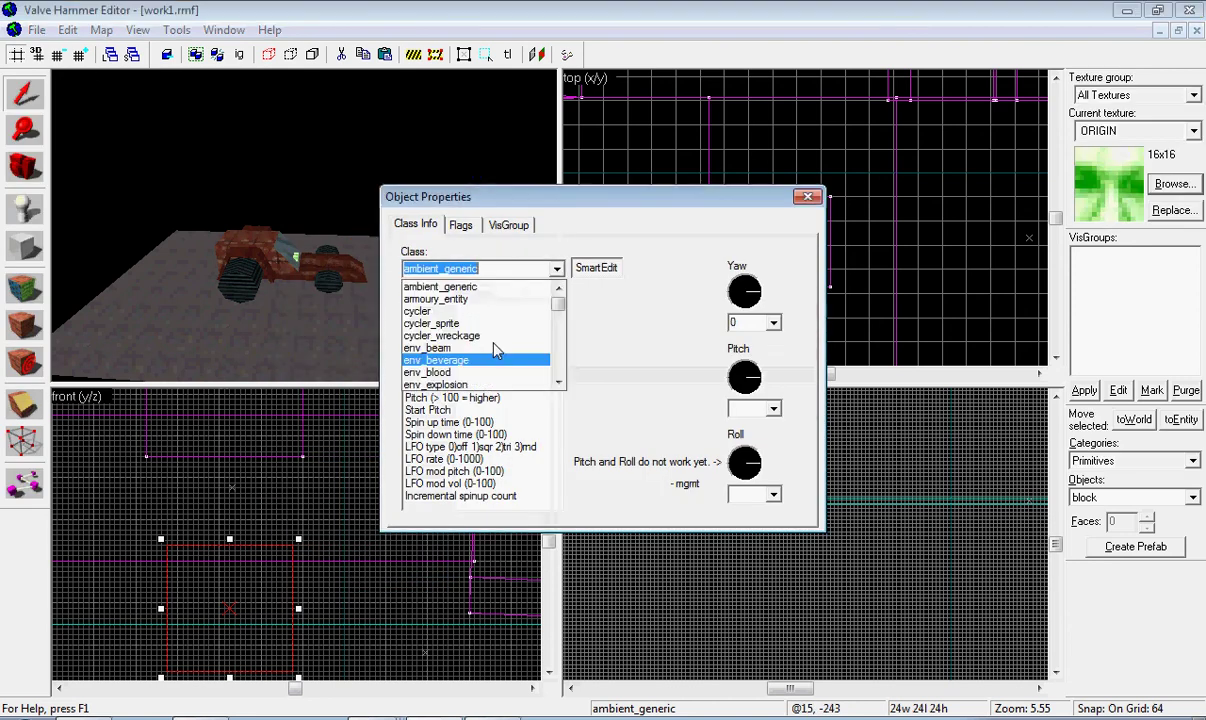
pyautogui.scroll(-20, 493, 347)
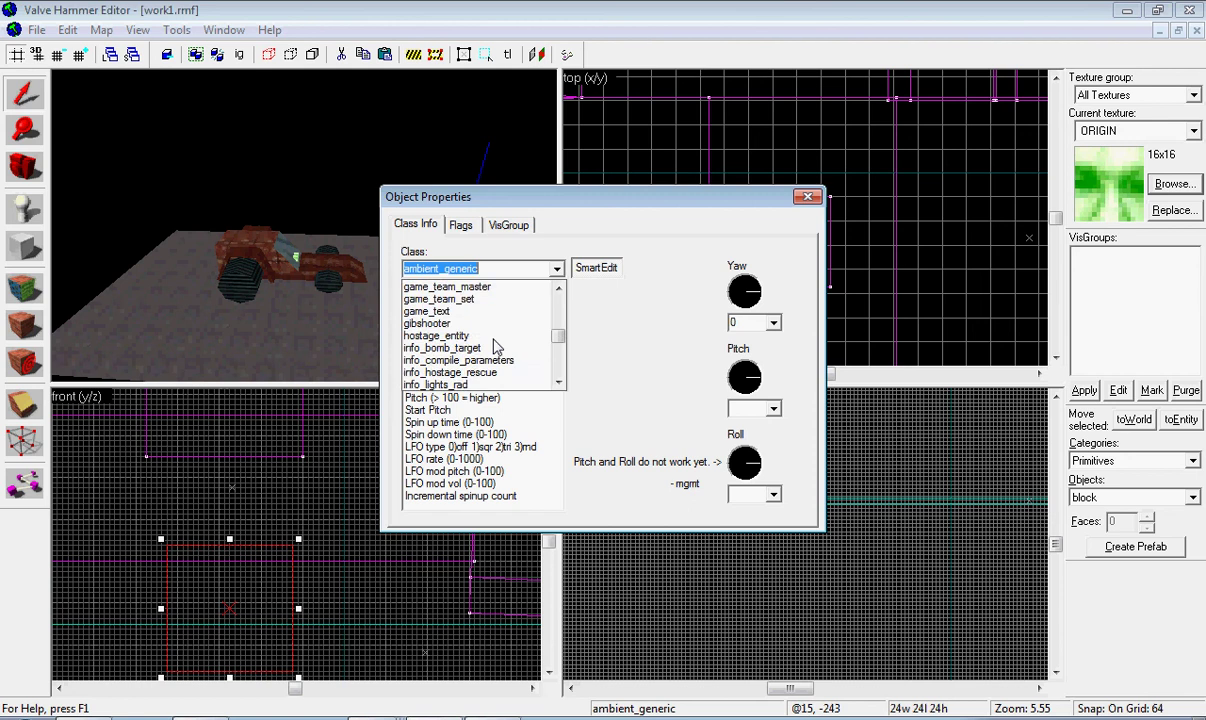
pyautogui.scroll(-6, 493, 347)
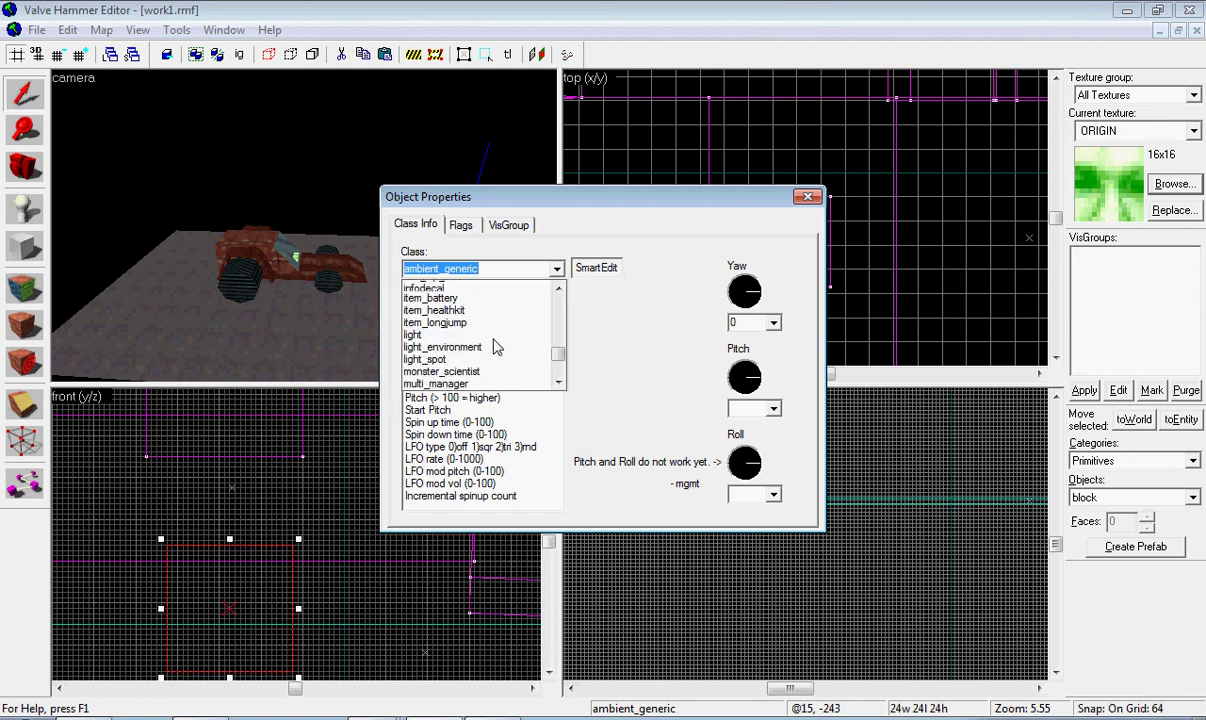
pyautogui.scroll(-4, 493, 347)
pyautogui.scroll(2, 470, 340)
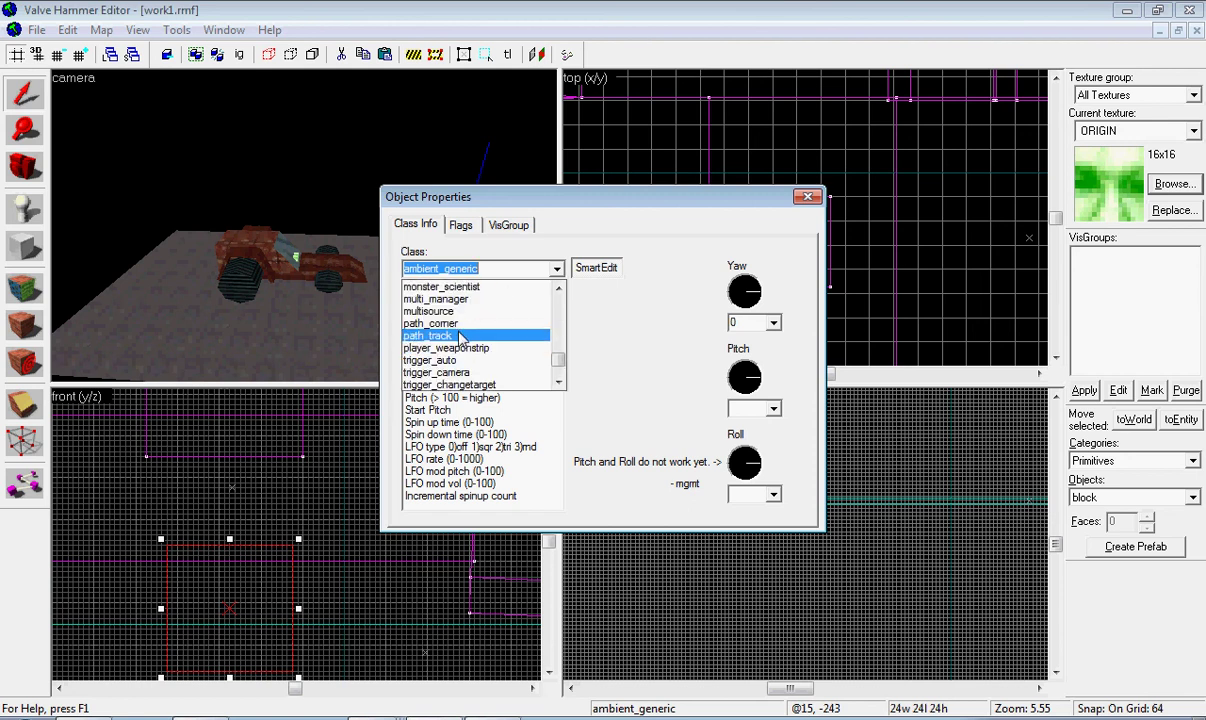
pyautogui.click(461, 336)
# Step: Name the path_track 'trak' and set its Next stop target to 'trak2'
pyautogui.click(468, 316)
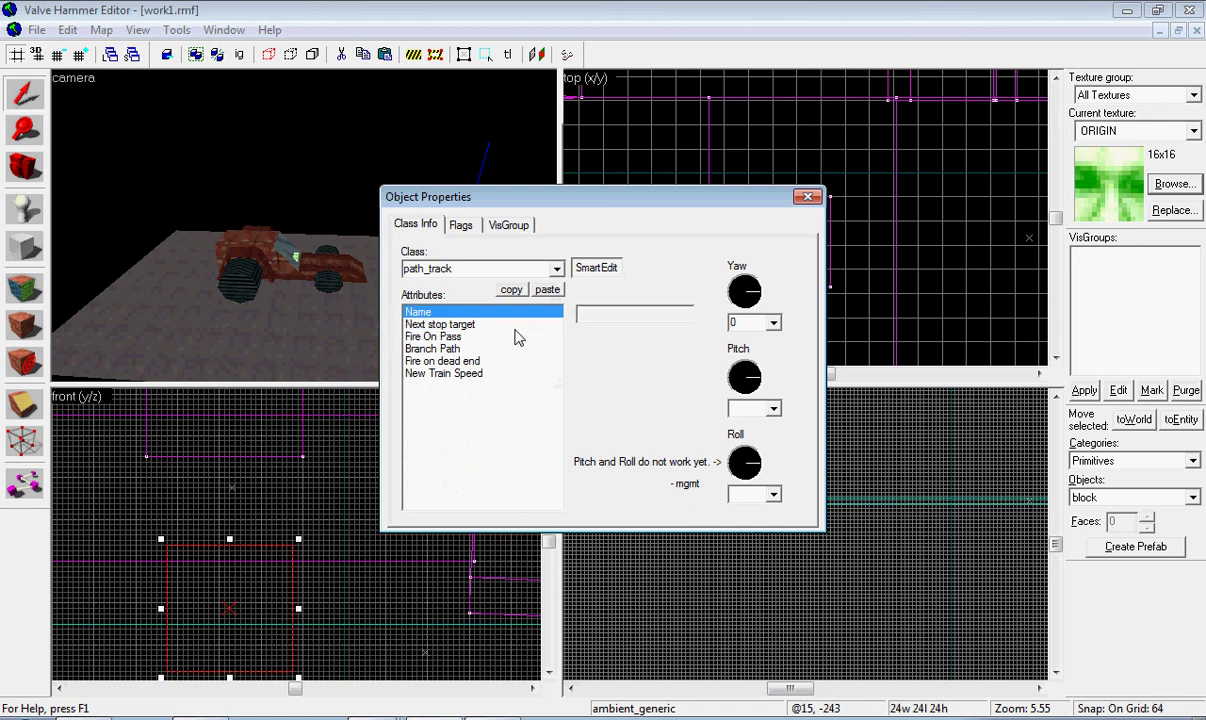
pyautogui.click(612, 316)
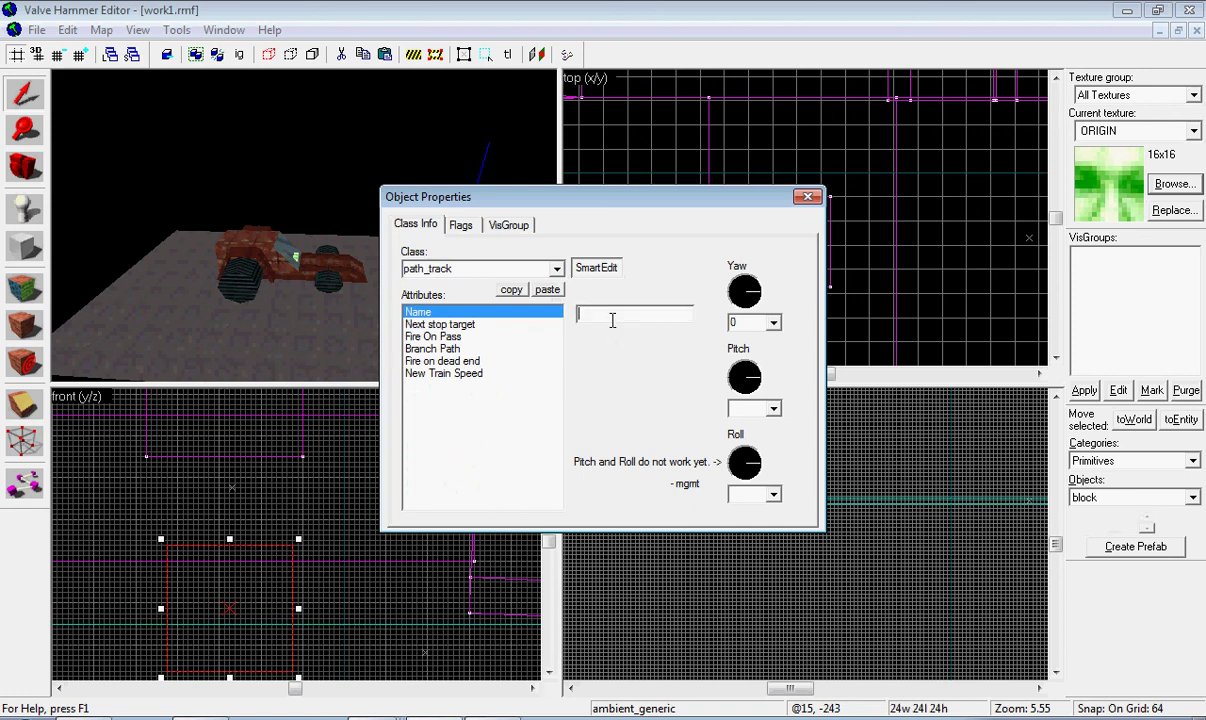
pyautogui.write('trak')
pyautogui.click(540, 324)
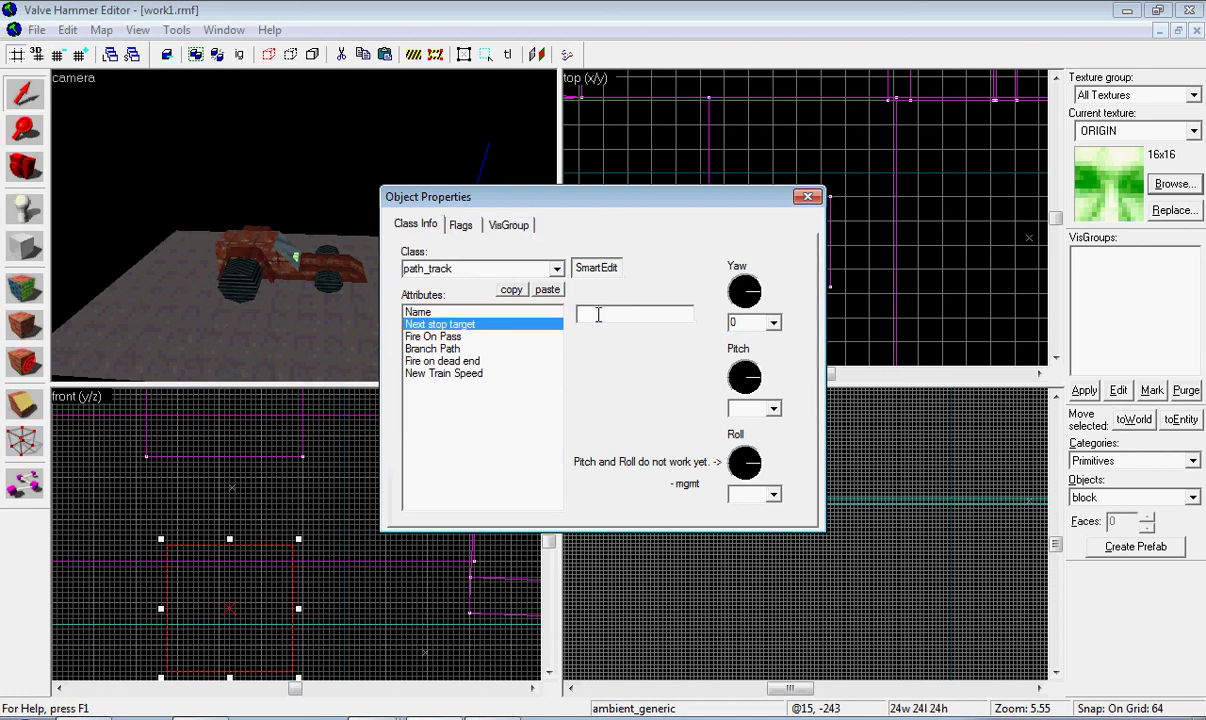
pyautogui.write('trak2')
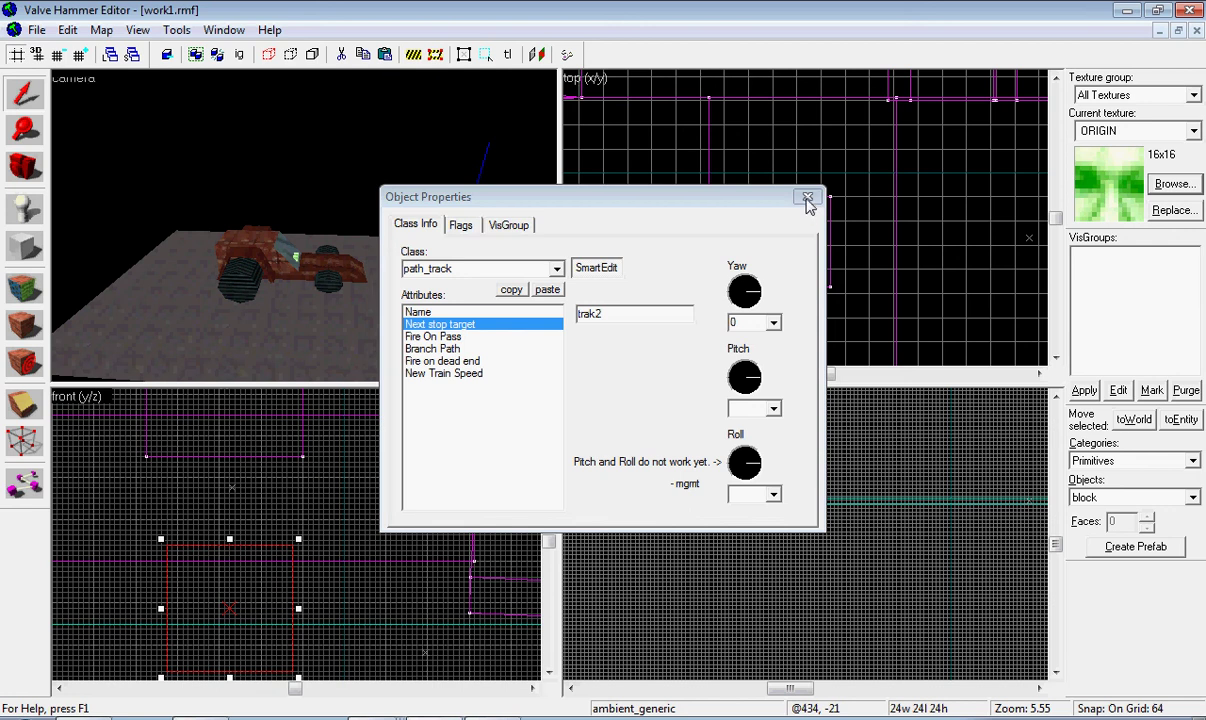
# Step: Close the entity properties and clear the selection
pyautogui.click(808, 199)
pyautogui.scroll(-3, 651, 269)
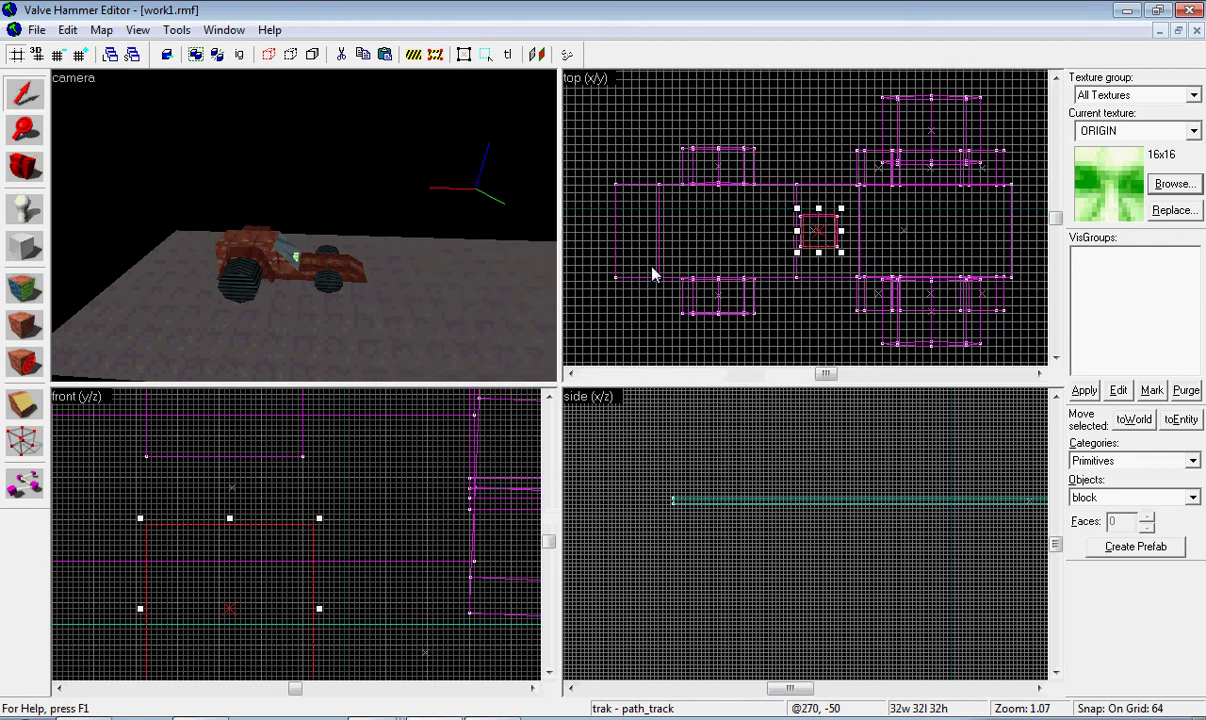
pyautogui.scroll(-4, 140, 625)
pyautogui.scroll(-2, 213, 607)
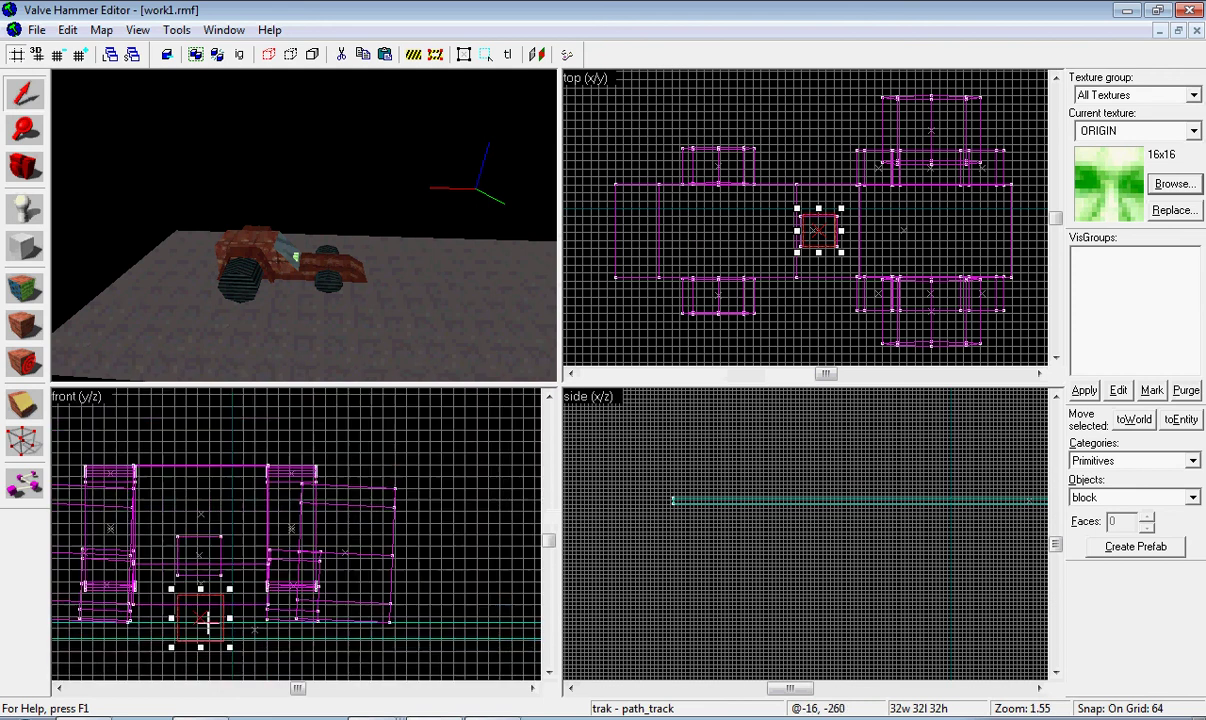
pyautogui.click(196, 555)
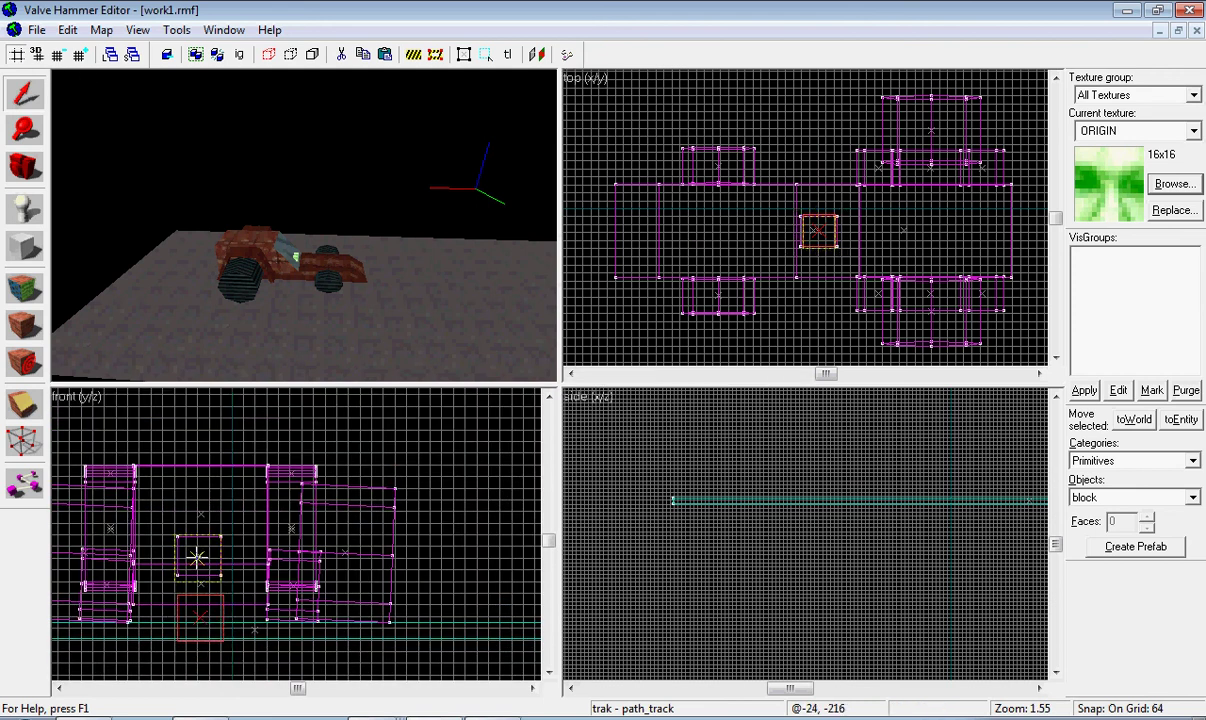
pyautogui.click(197, 557)
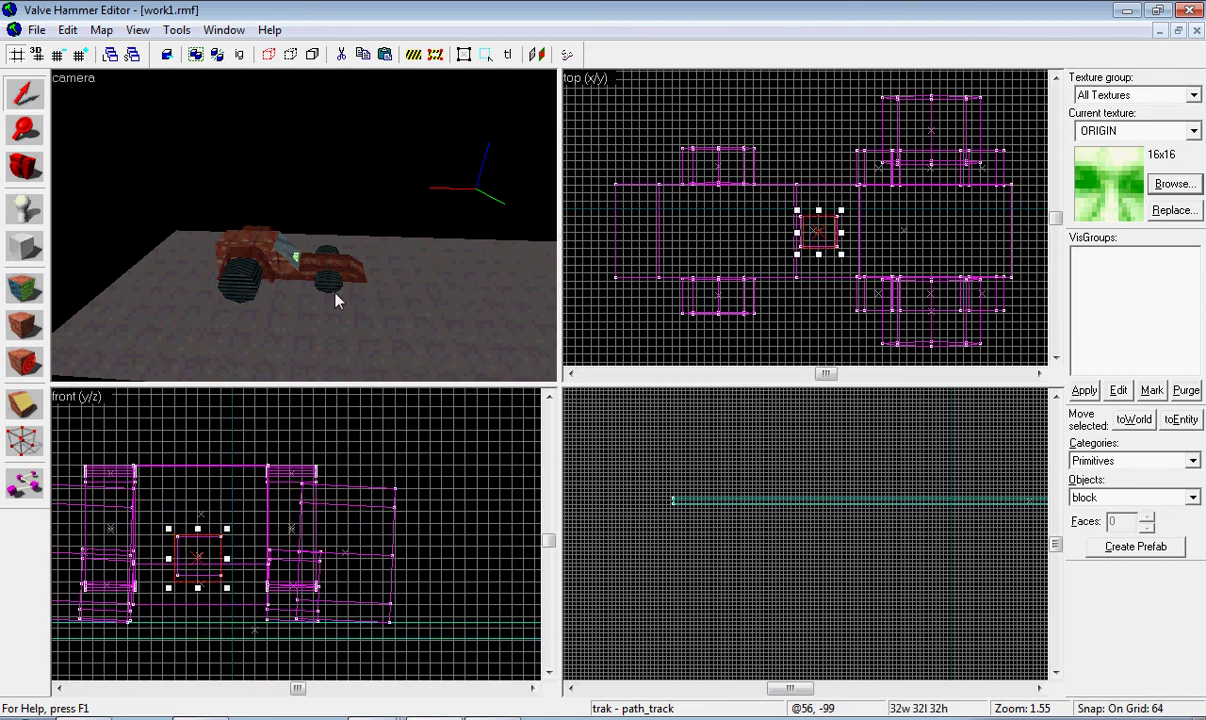
pyautogui.click(366, 172)
pyautogui.moveTo(366, 172); pyautogui.dragTo(182, 248)
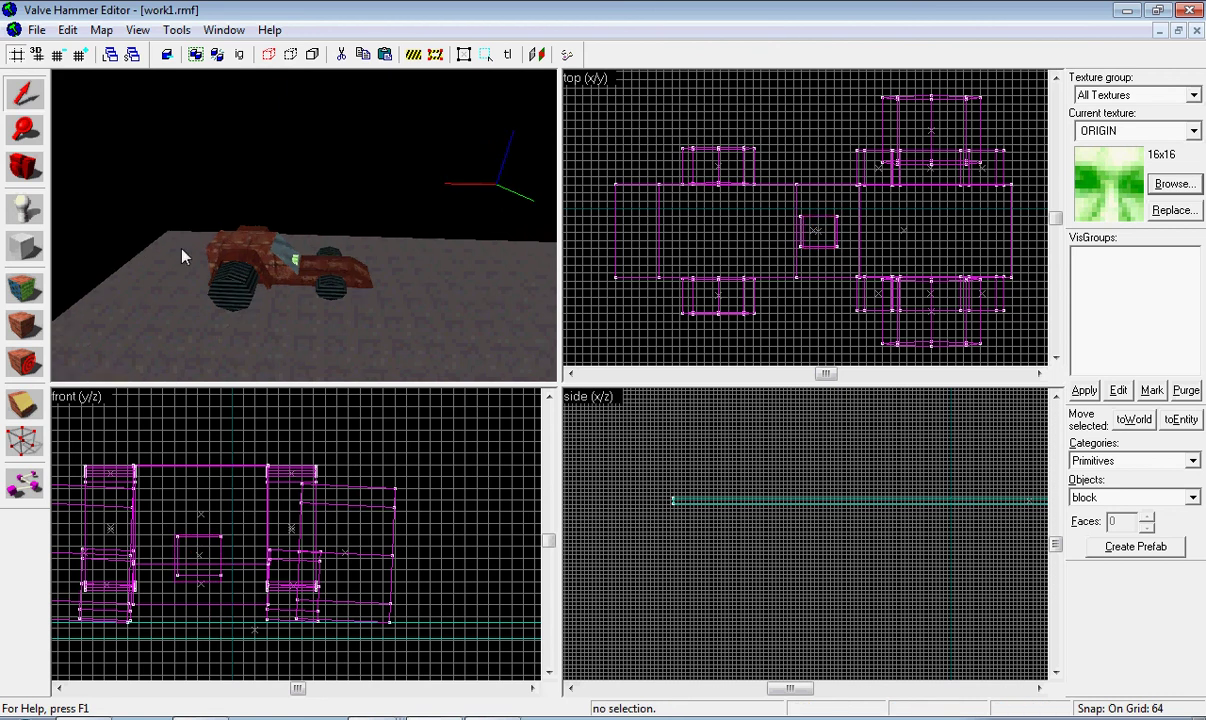
# Step: Place a second point entity near the car's left end in the top view and select it
pyautogui.click(24, 208)
pyautogui.scroll(-3, 719, 245)
pyautogui.scroll(3, 705, 242)
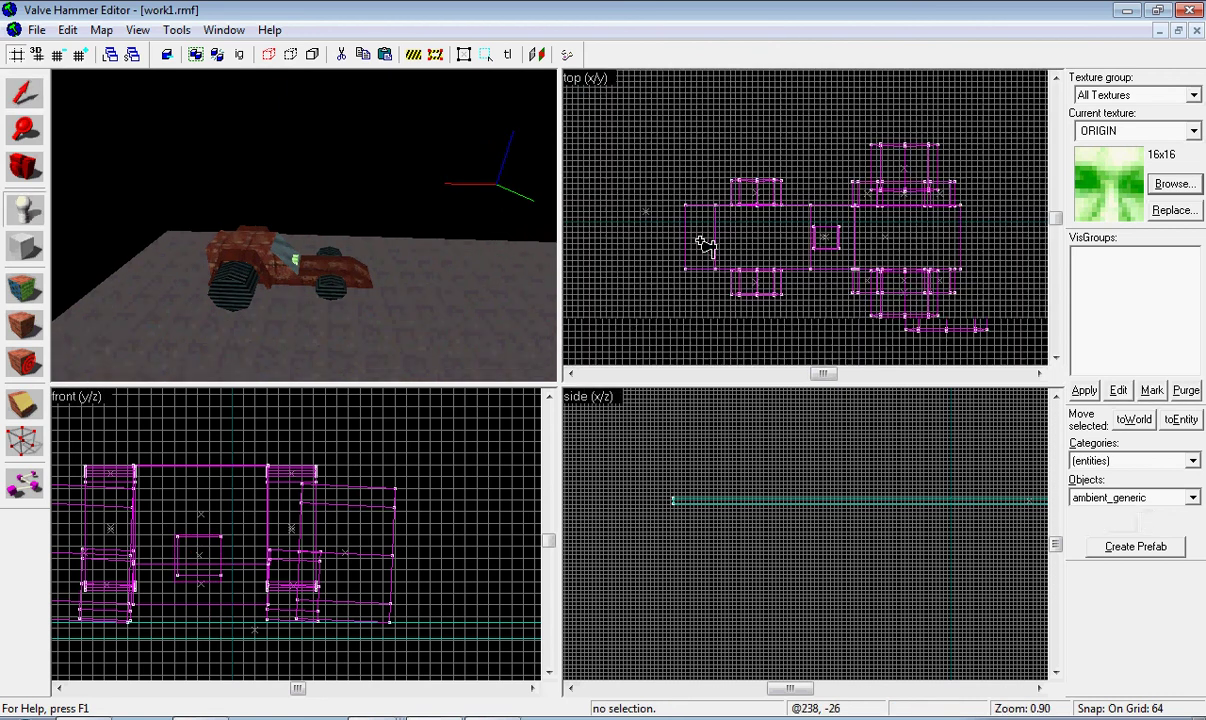
pyautogui.click(710, 237)
pyautogui.press('Return')
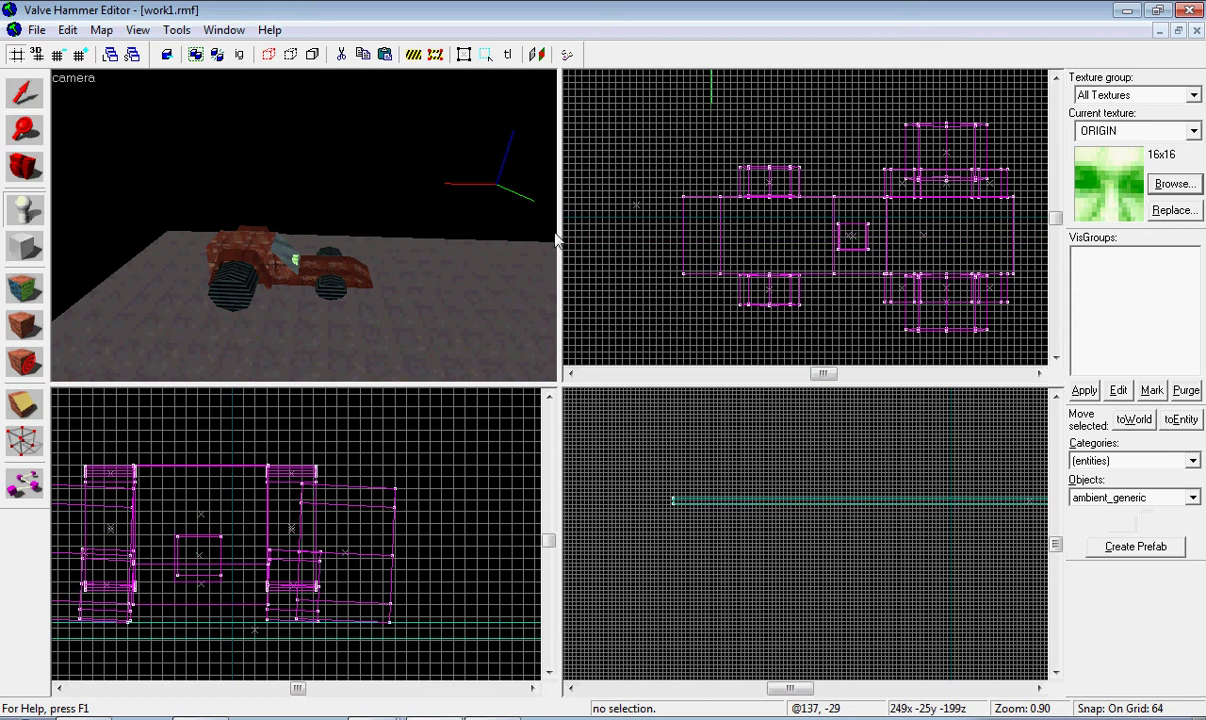
pyautogui.hotkey('shift', 's')
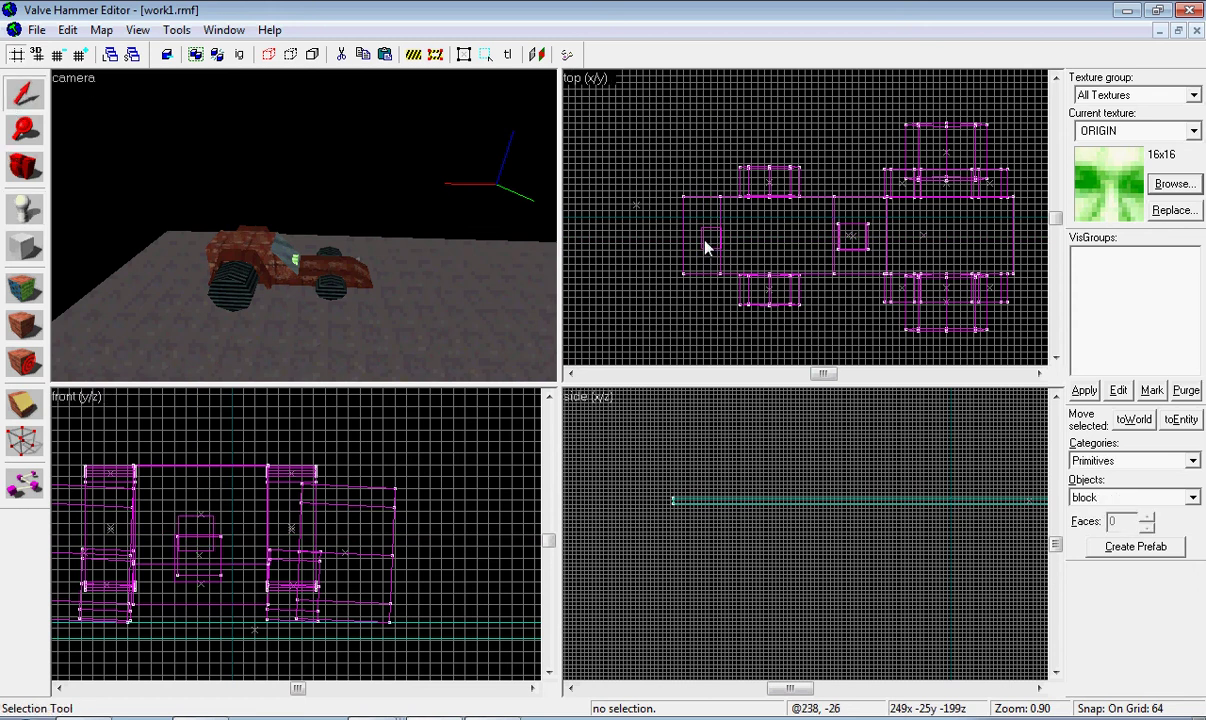
pyautogui.click(709, 243)
# Step: Open the second entity's properties and change its class to path_track
pyautogui.rightClick(710, 234)
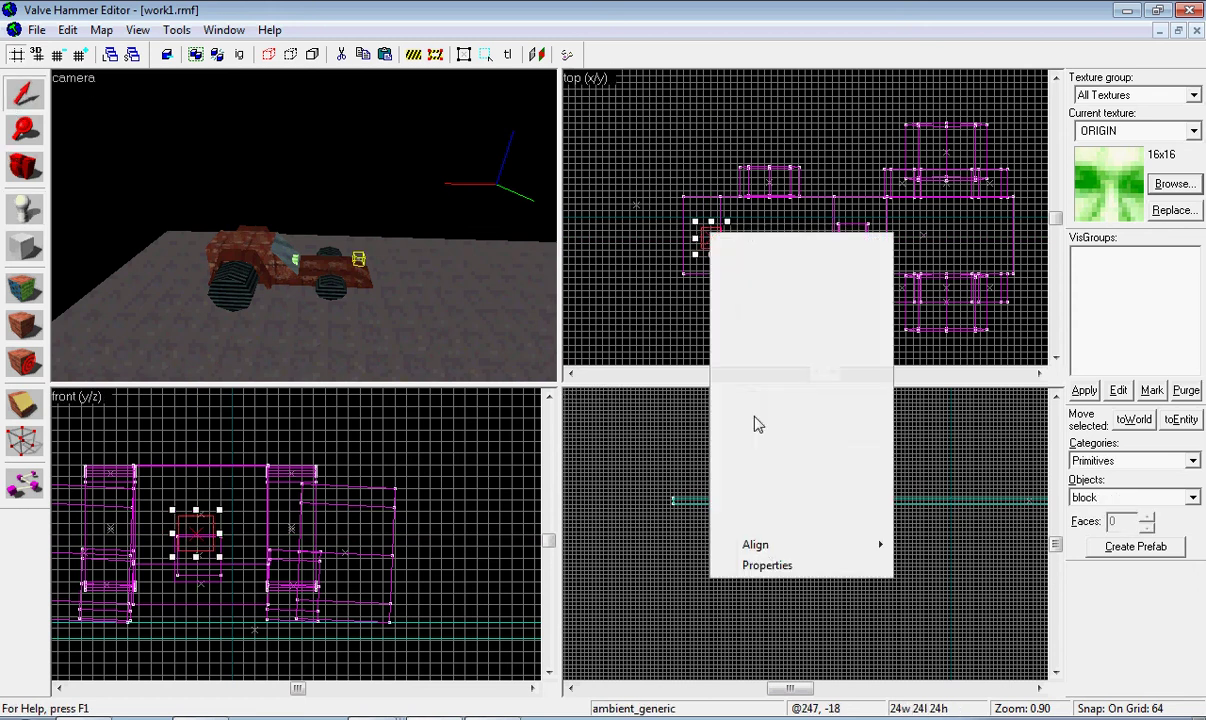
pyautogui.click(767, 564)
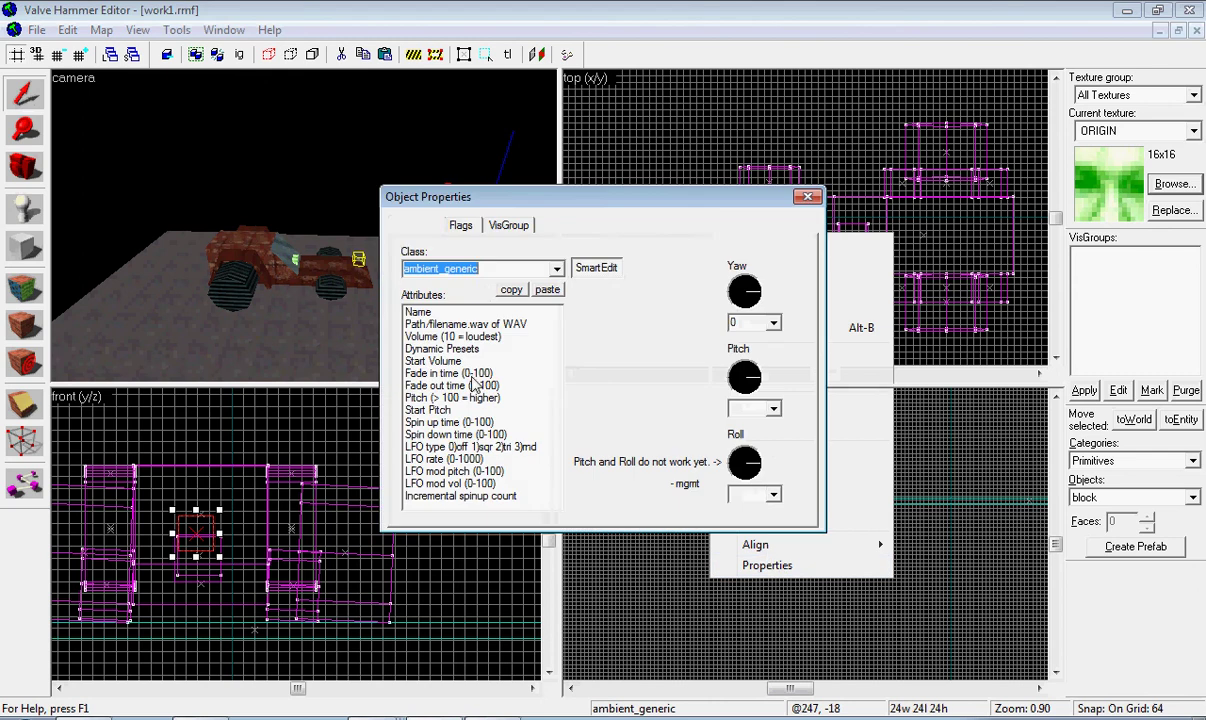
pyautogui.click(556, 268)
pyautogui.scroll(-4, 490, 340)
pyautogui.scroll(-20, 494, 353)
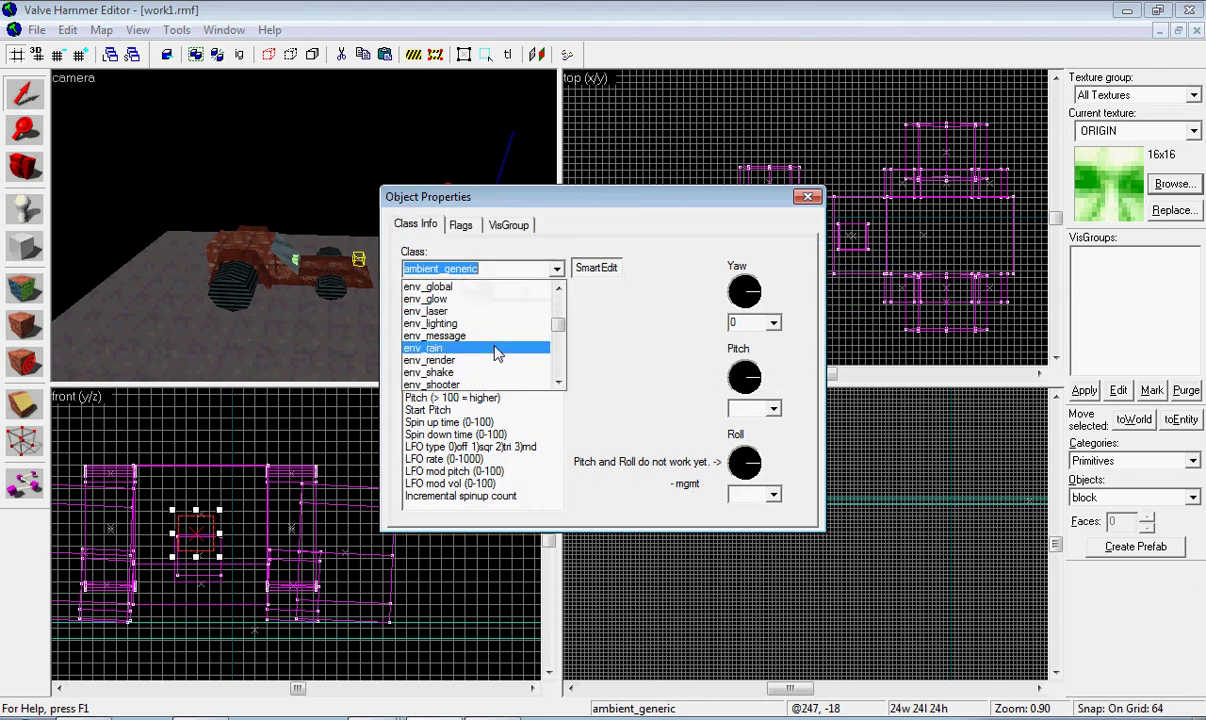
pyautogui.scroll(-1, 492, 353)
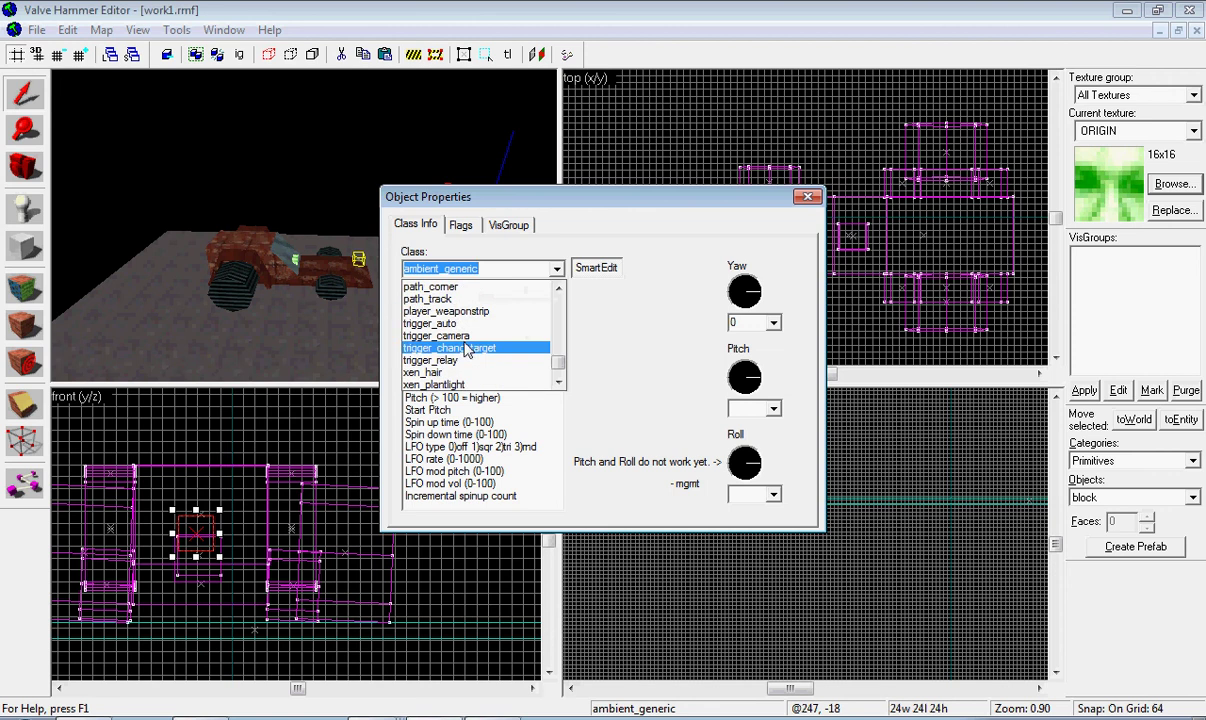
pyautogui.click(449, 299)
# Step: Name it 'trak1' with Next stop target 'trak', then close the dialog and deselect
pyautogui.click(445, 312)
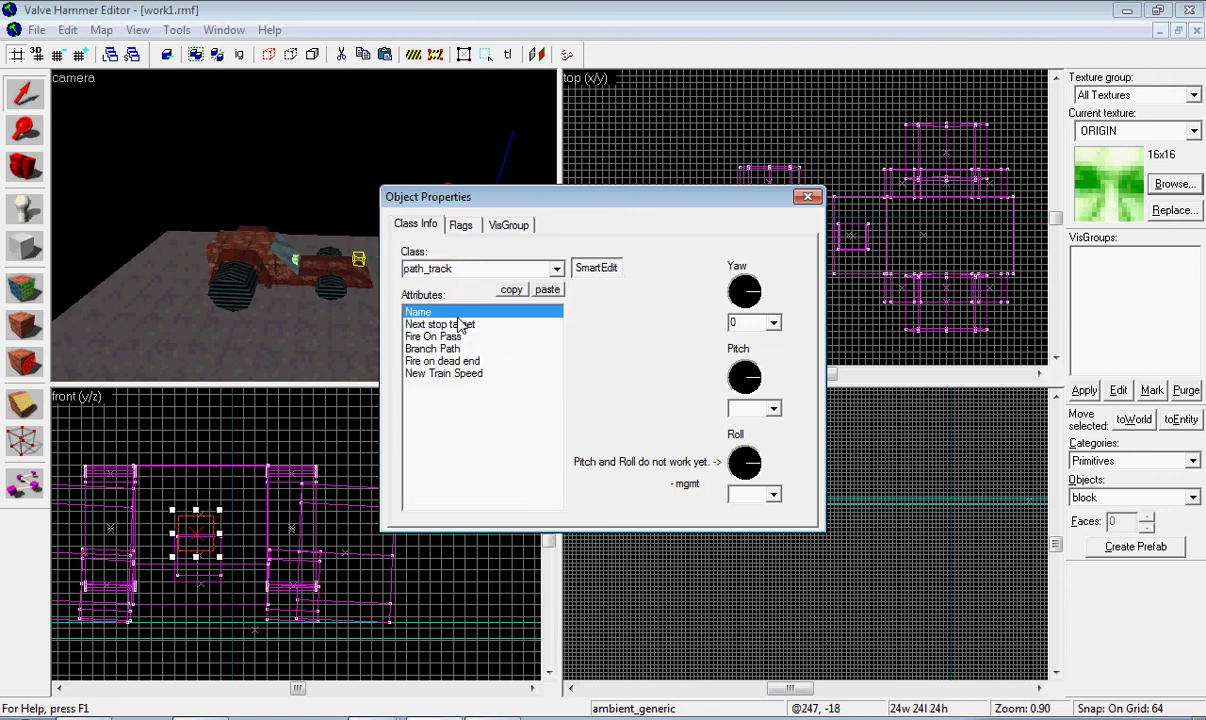
pyautogui.write('r')
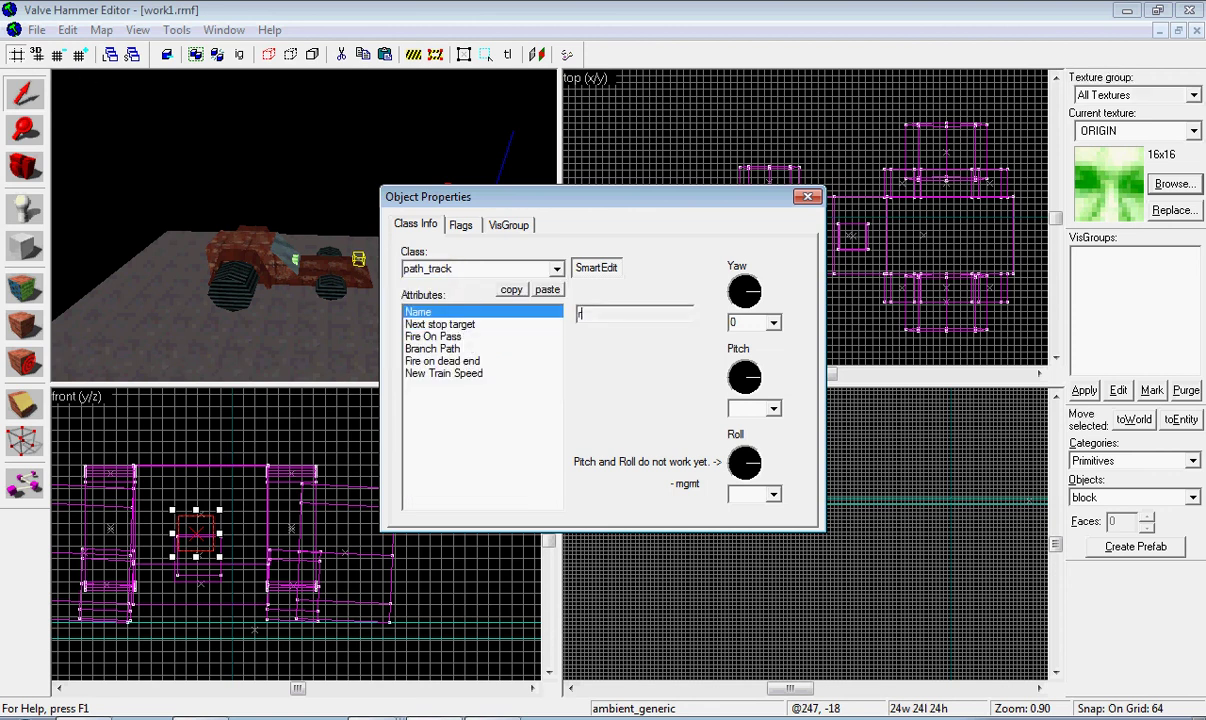
pyautogui.write('a')
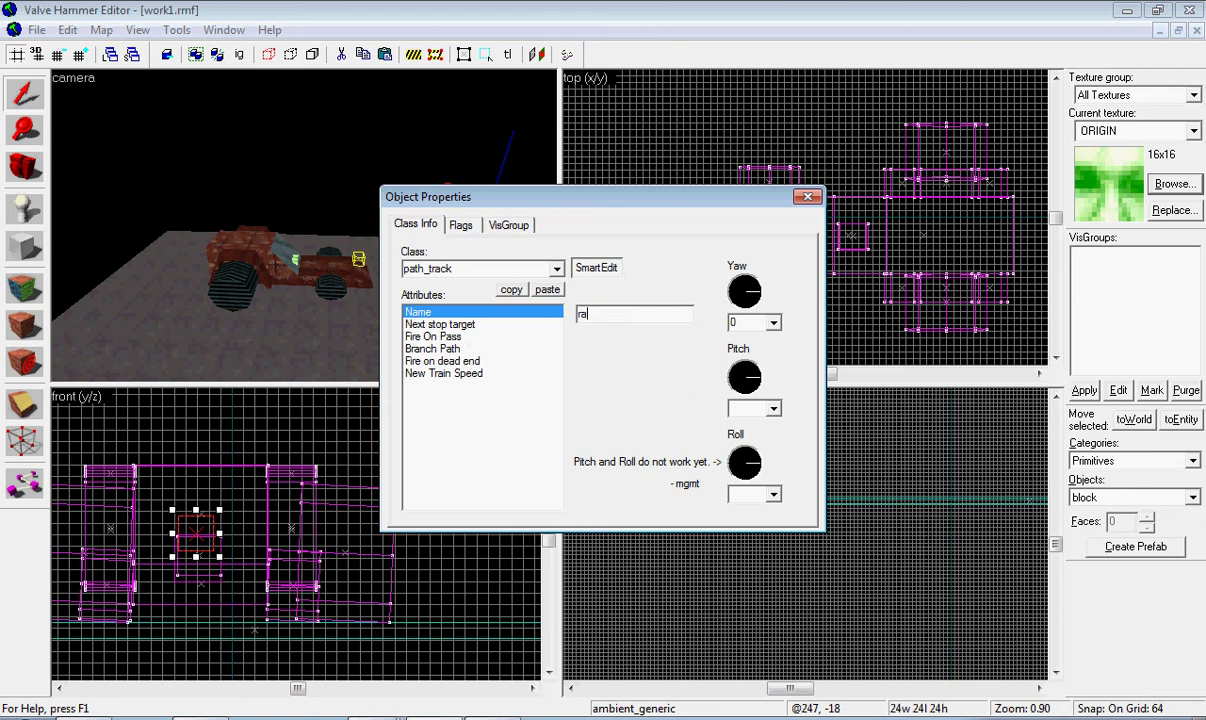
pyautogui.press('BackSpace')
pyautogui.press('BackSpace')
pyautogui.write('trak1')
pyautogui.press('BackSpace')
pyautogui.write('2')
pyautogui.click(440, 324)
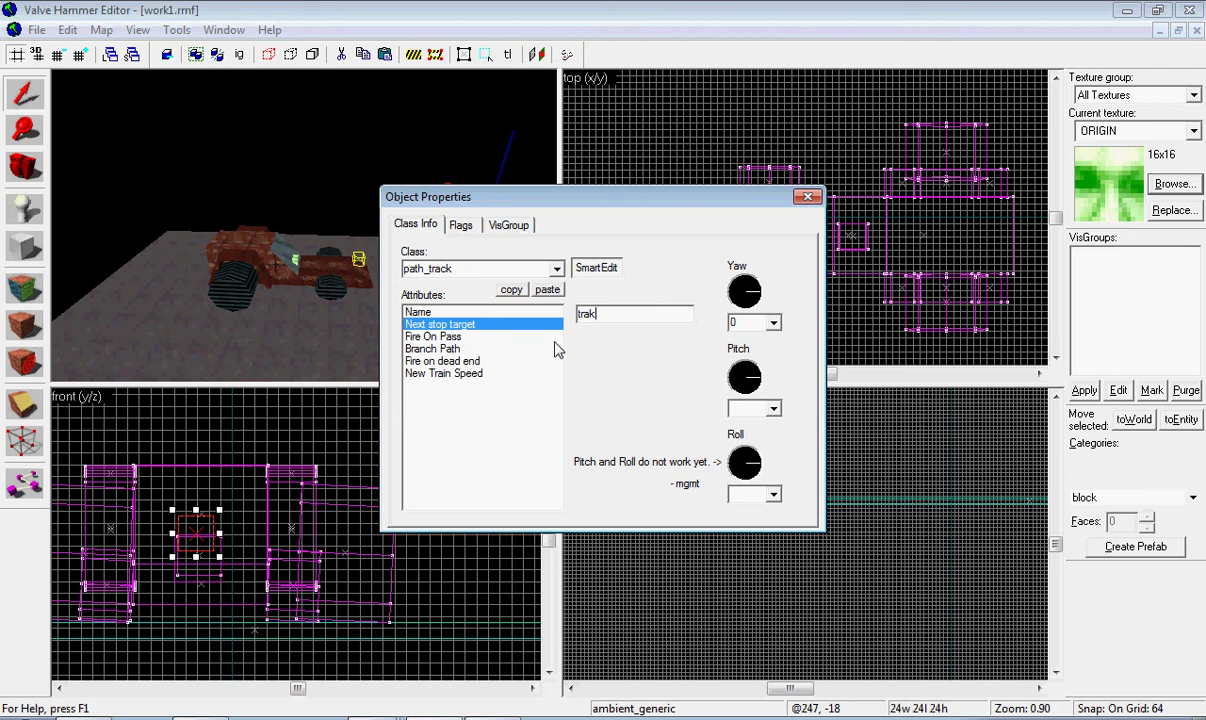
pyautogui.click(508, 314)
pyautogui.click(520, 325)
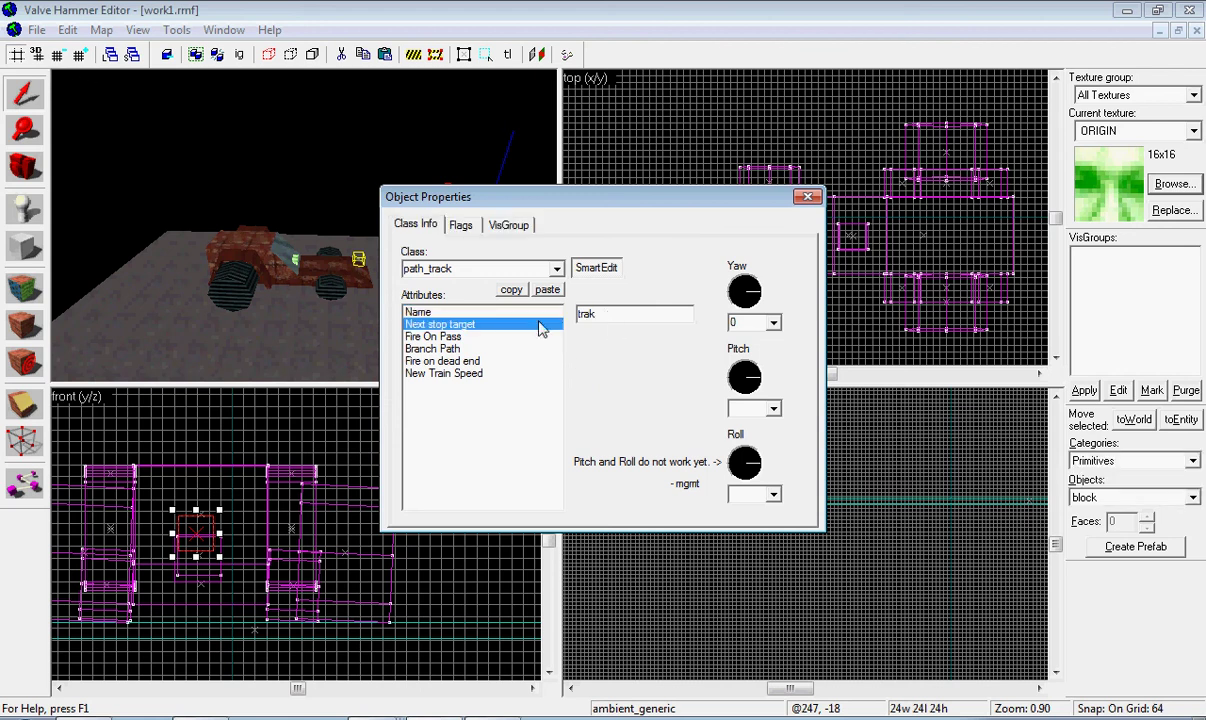
pyautogui.click(508, 313)
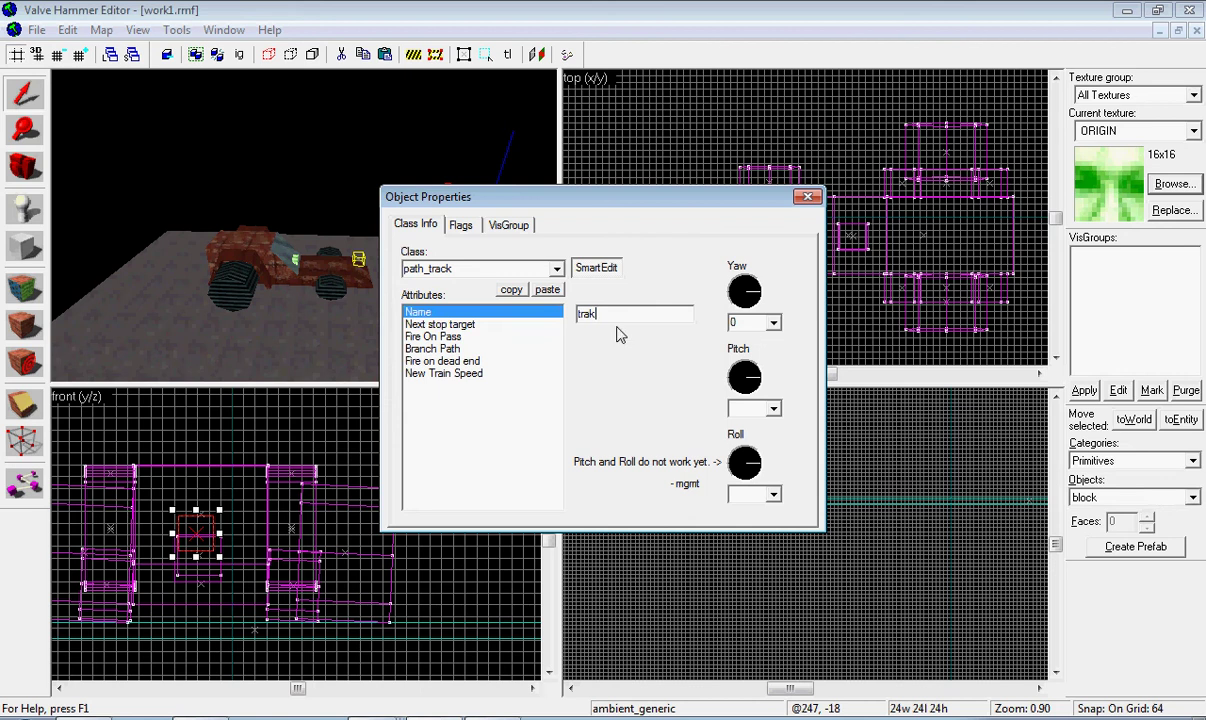
pyautogui.write('1')
pyautogui.click(806, 194)
pyautogui.click(748, 122)
# Step: Select trak1 and drag it down to the car's floor level in the front view
pyautogui.scroll(3, 258, 242)
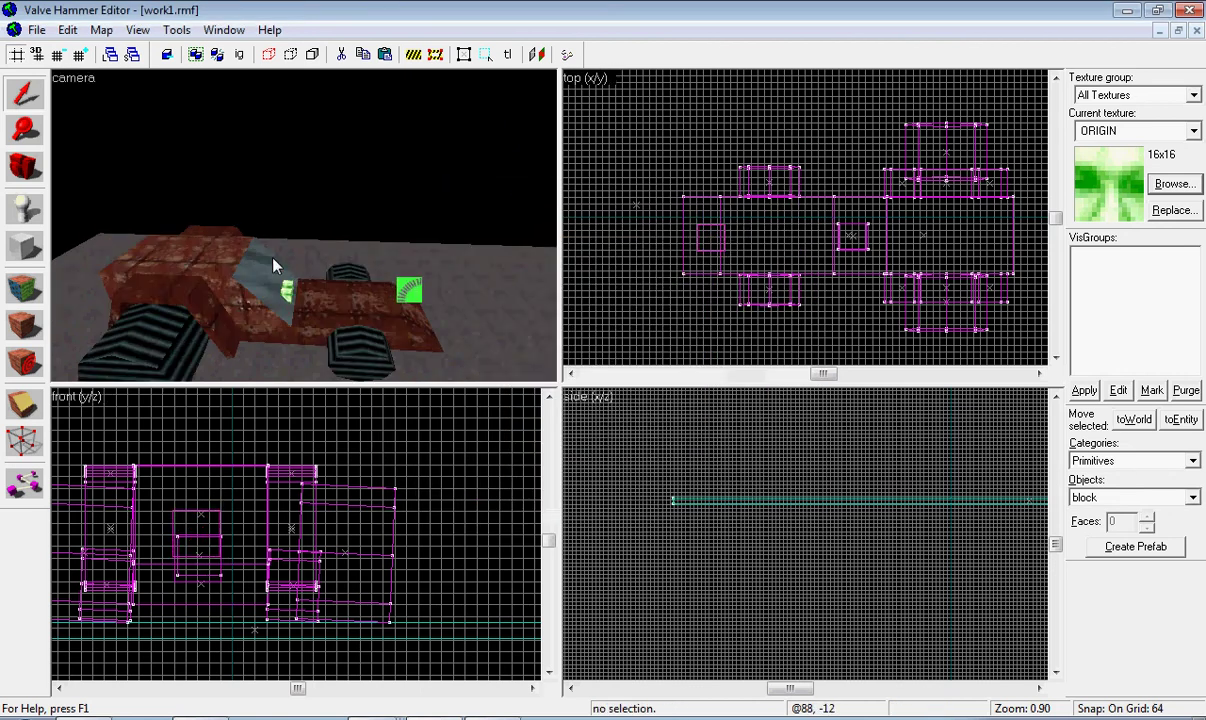
pyautogui.click(709, 238)
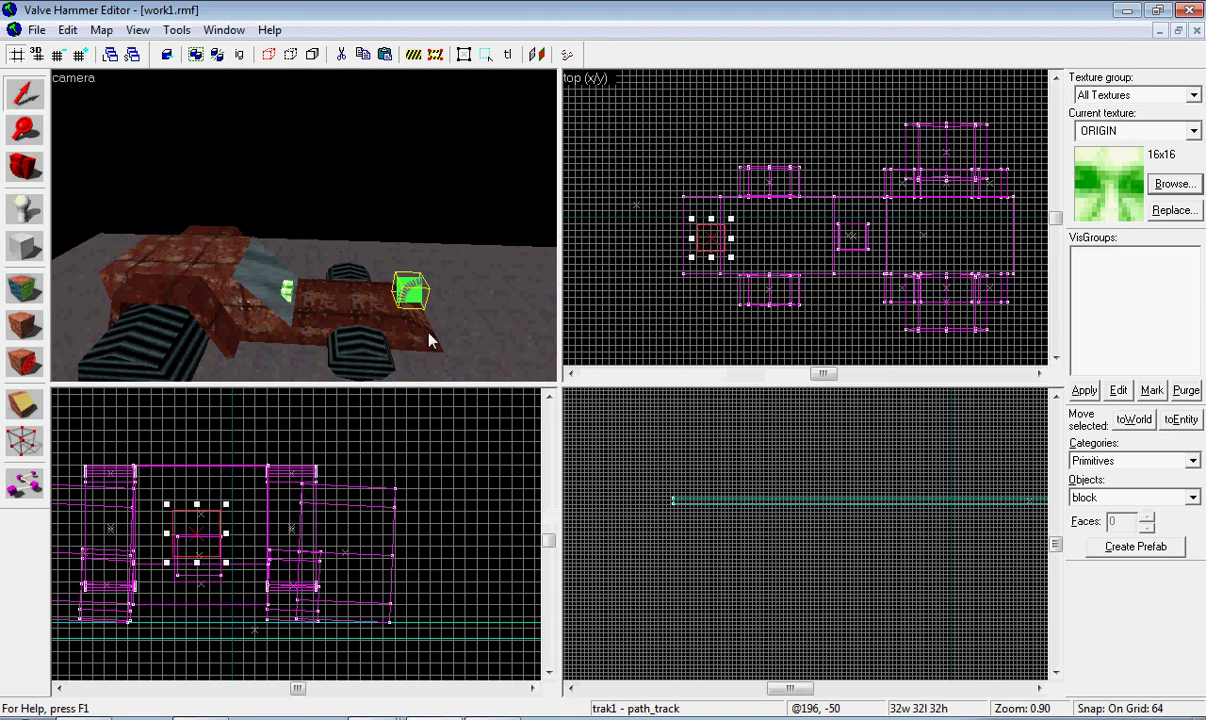
pyautogui.scroll(-3, 430, 341)
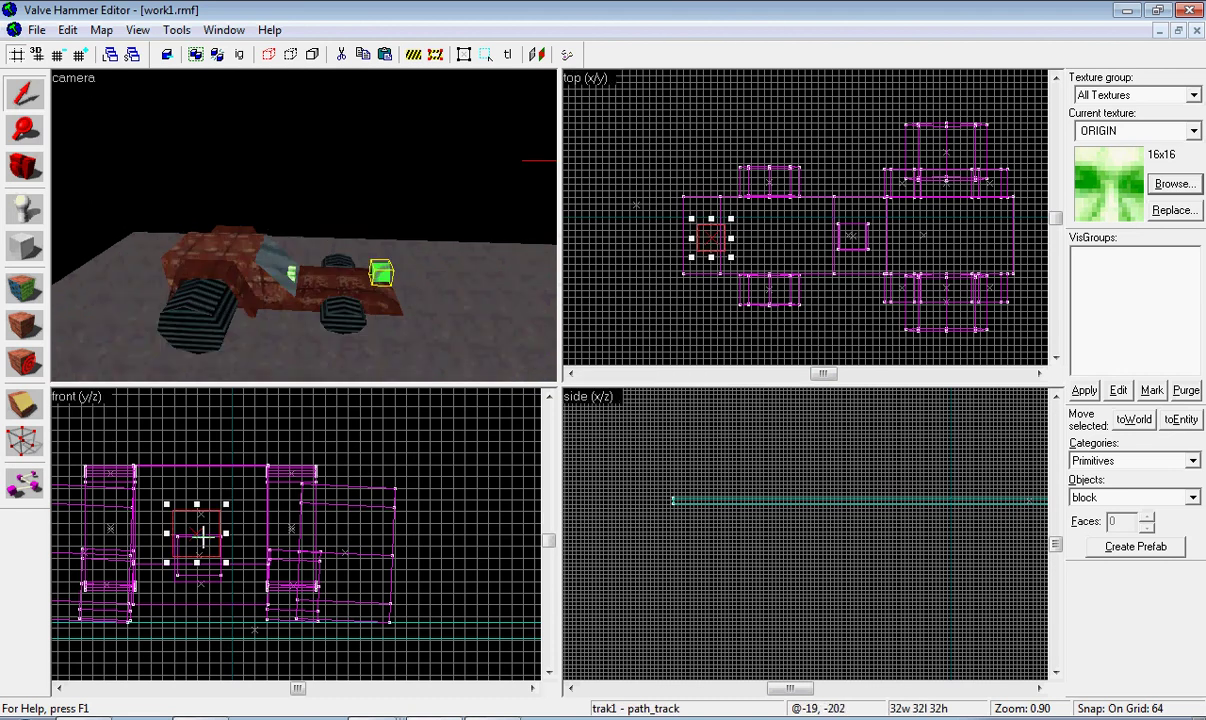
pyautogui.moveTo(197, 533); pyautogui.dragTo(197, 585)
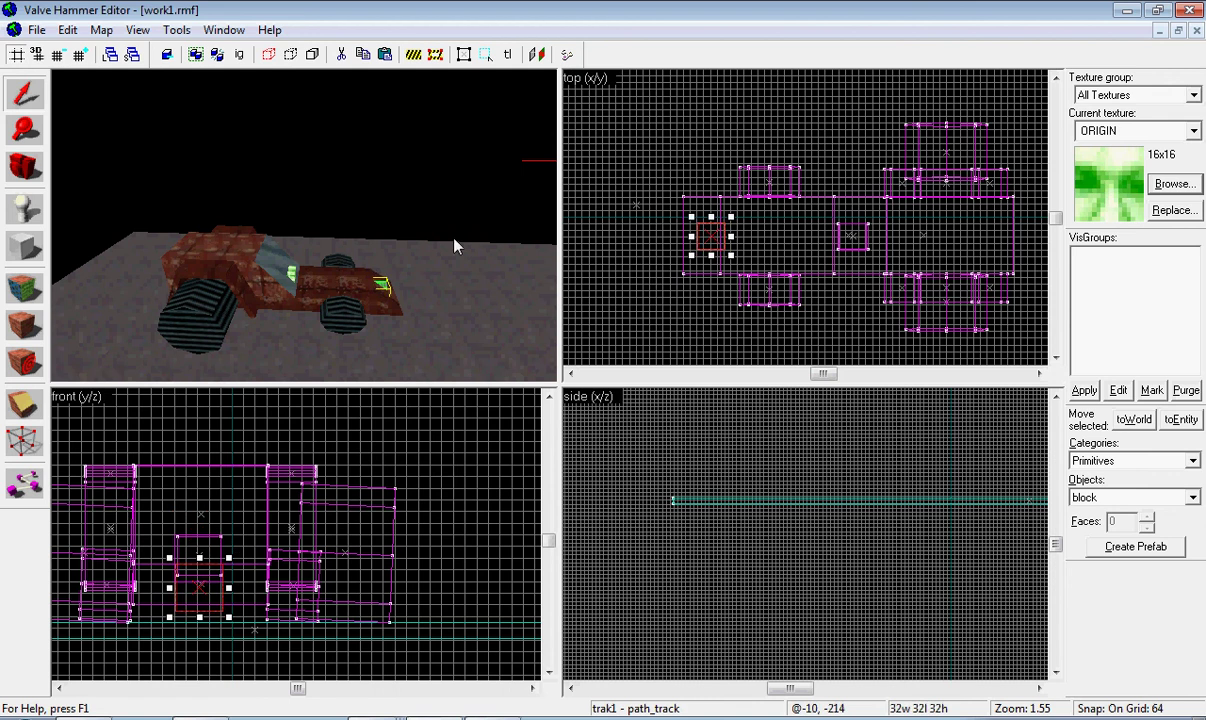
pyautogui.click(427, 223)
# Step: Orbit the 3D camera to look down on the car and its path_tracks
pyautogui.click(24, 166)
pyautogui.moveTo(303, 226); pyautogui.dragTo(304, 226)
pyautogui.click(24, 246)
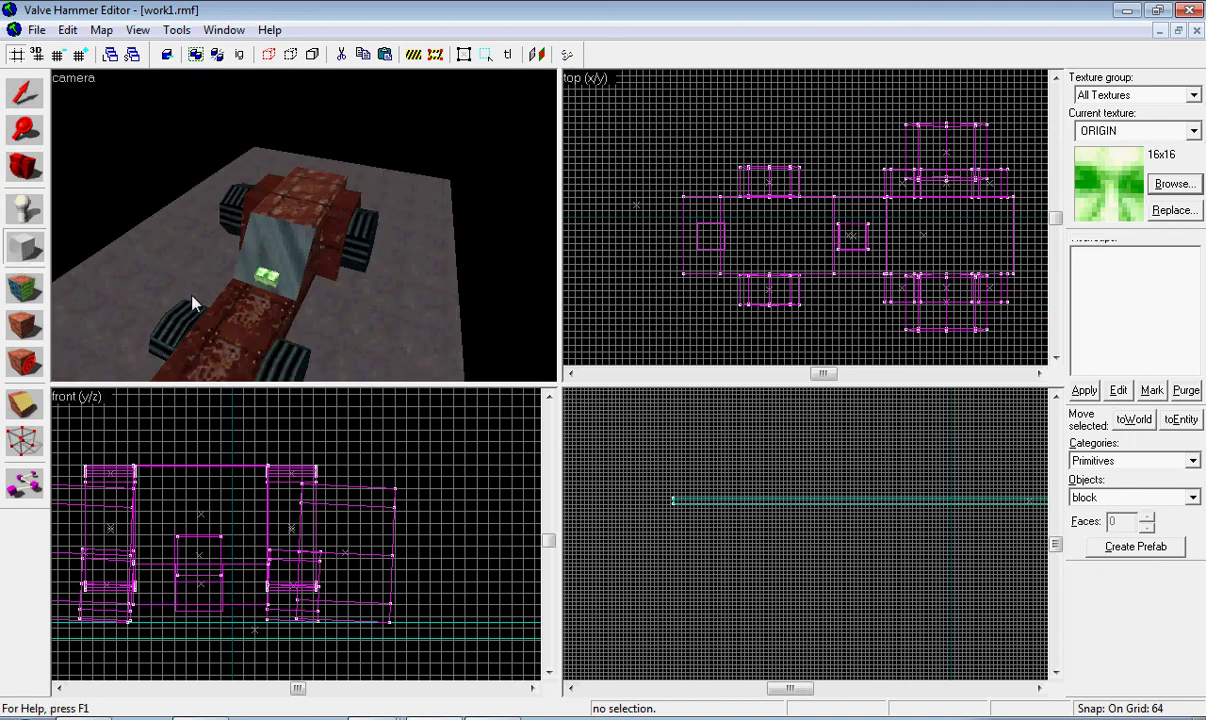
# Step: Choose AAATRIGGER in the texture browser as the current texture, ready for the Block tool
pyautogui.click(1172, 185)
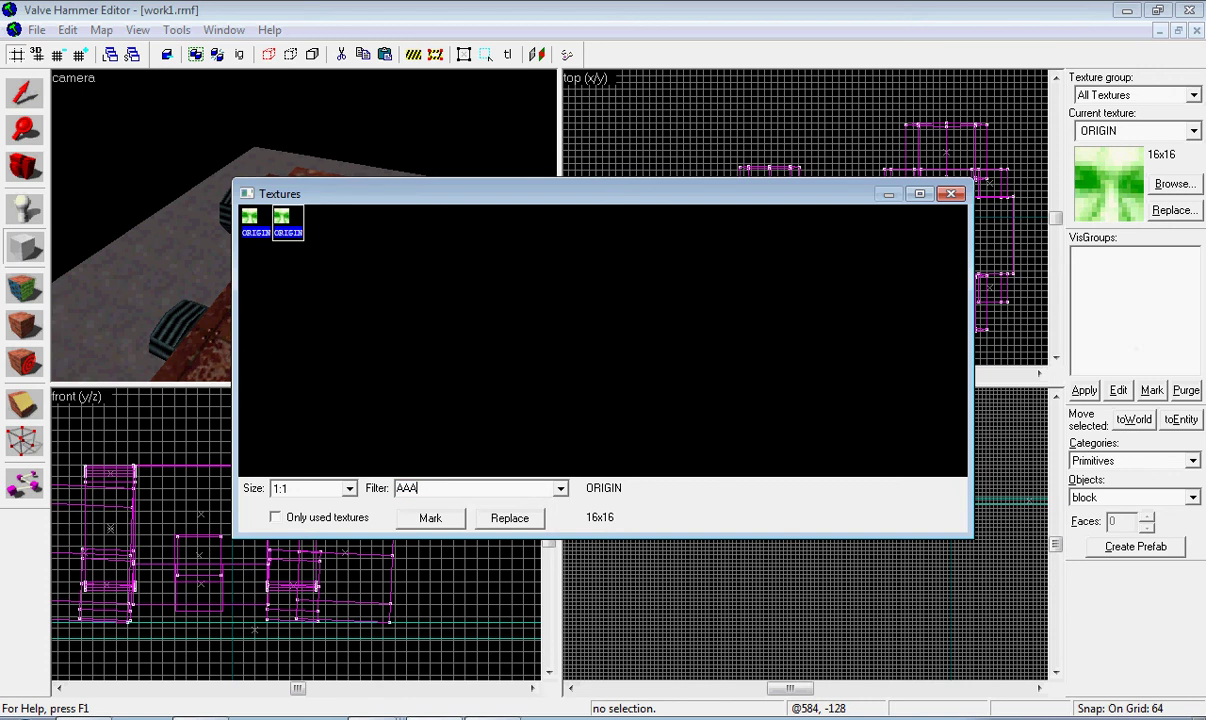
pyautogui.doubleClick(256, 222)
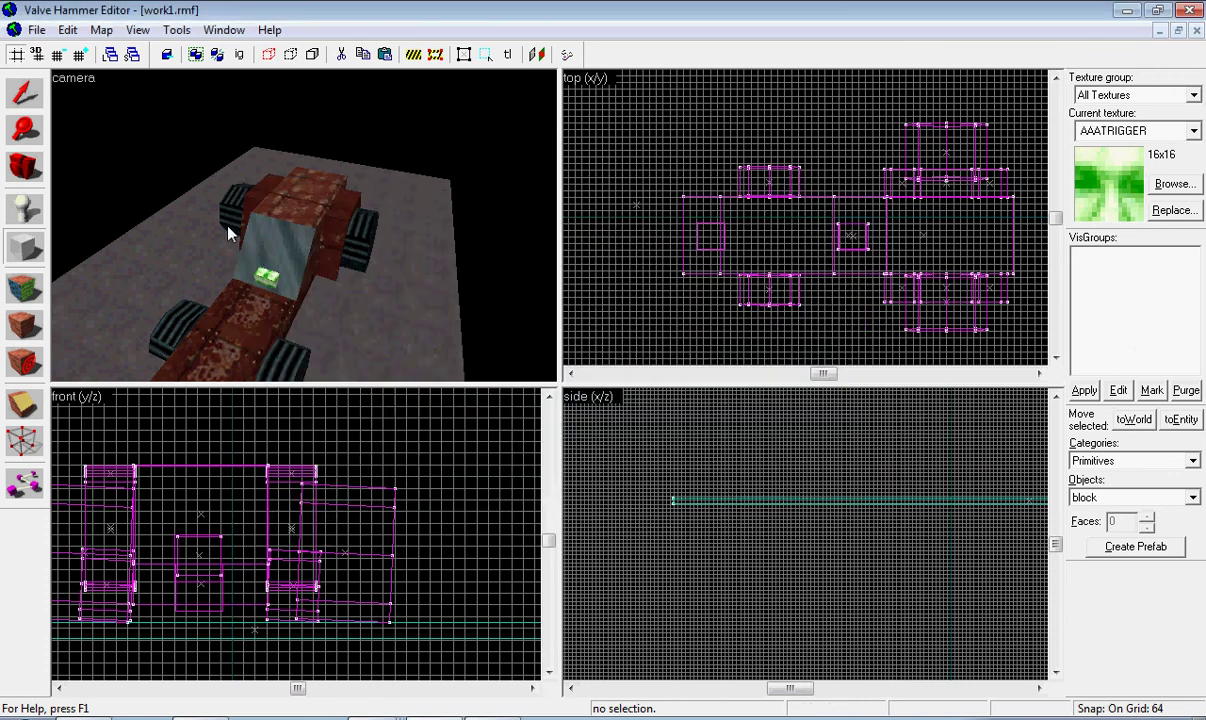
pyautogui.click(20, 248)
pyautogui.scroll(-2, 907, 237)
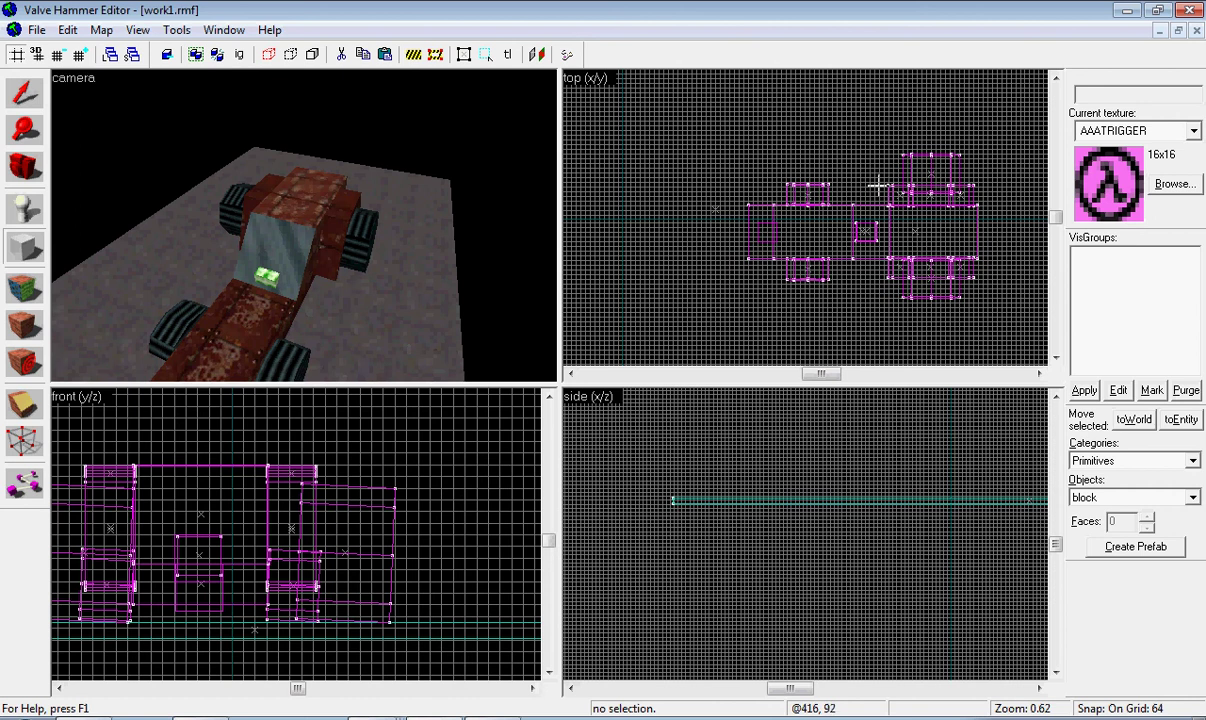
# Step: Draw a 225 x 153 x 93 AAATRIGGER block resting above the car's rear section
pyautogui.moveTo(878, 183); pyautogui.dragTo(997, 292)
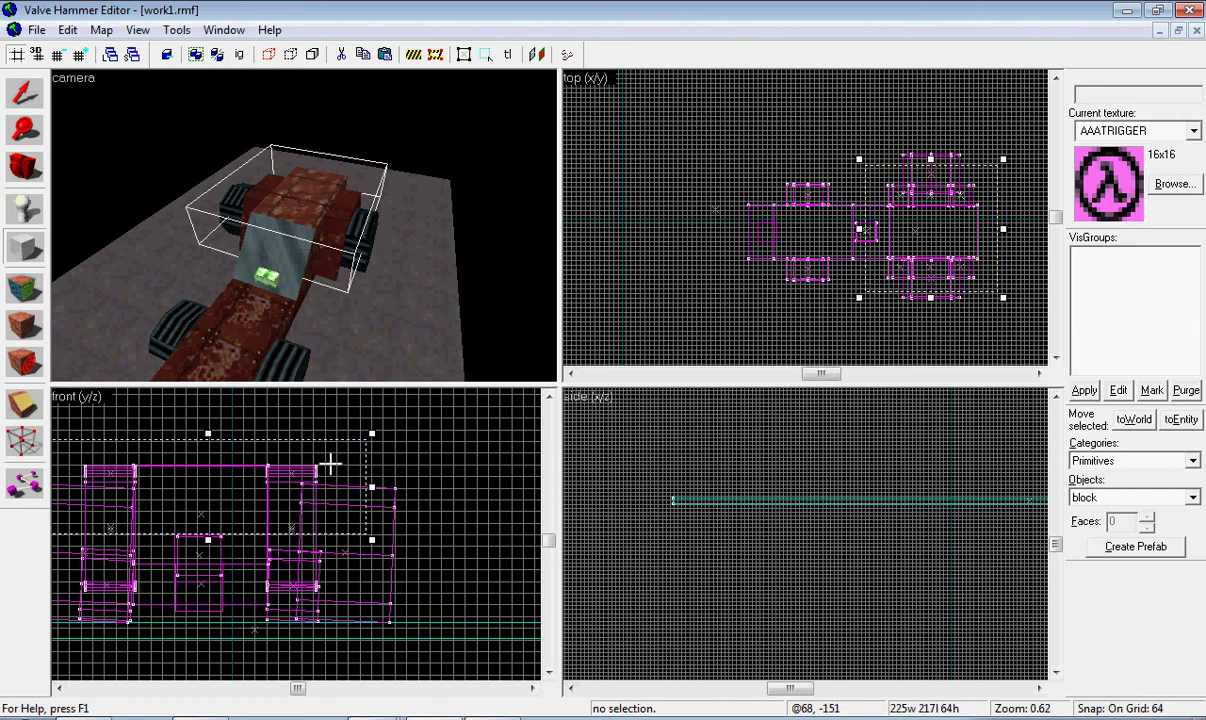
pyautogui.scroll(-4, 300, 493)
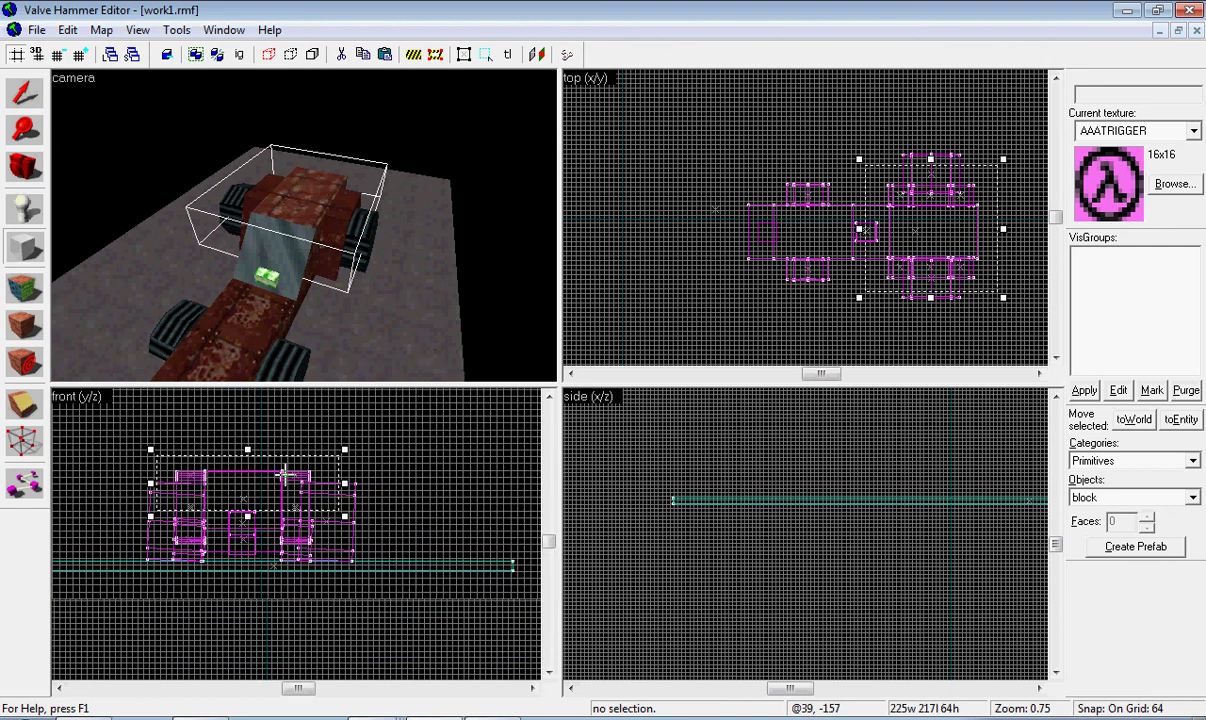
pyautogui.scroll(1, 280, 548)
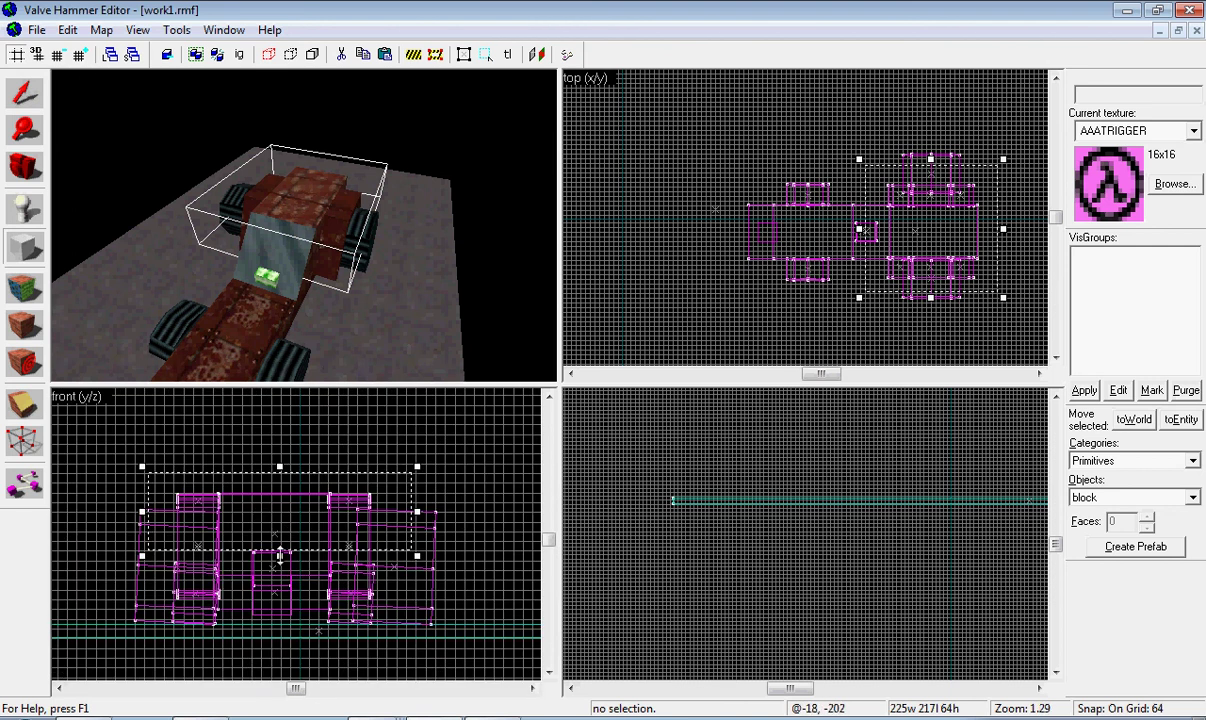
pyautogui.moveTo(280, 548); pyautogui.dragTo(288, 498)
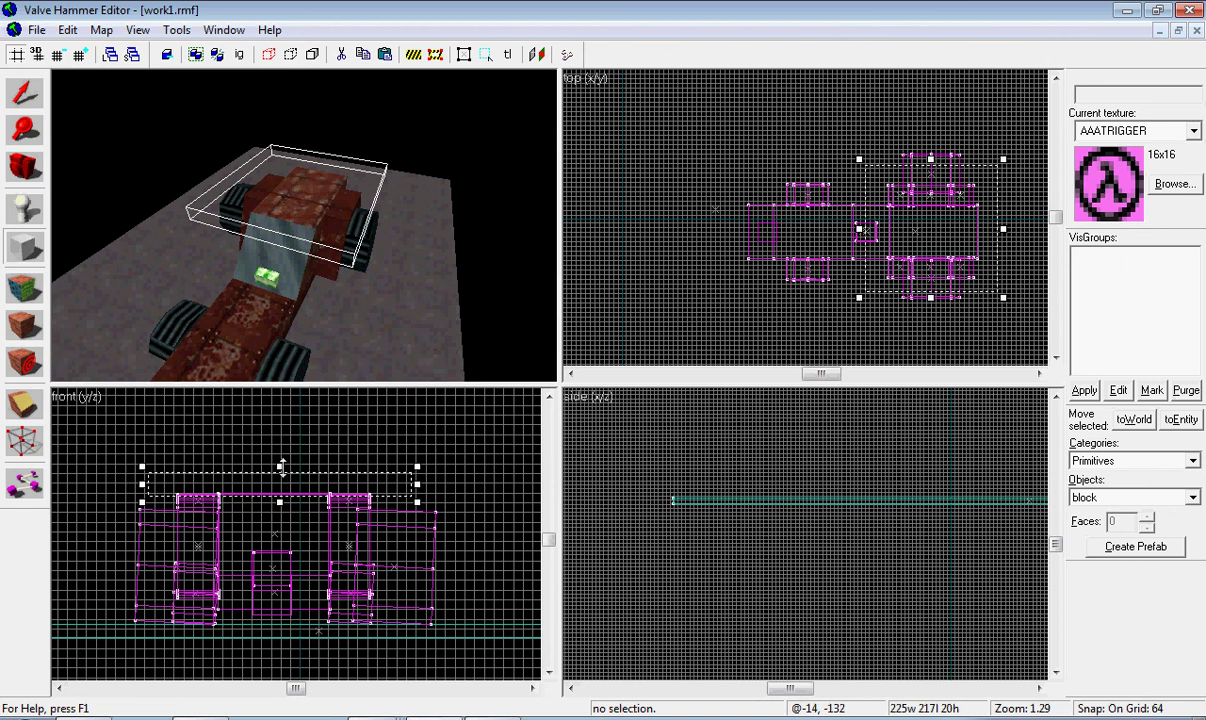
pyautogui.moveTo(280, 465); pyautogui.dragTo(299, 398)
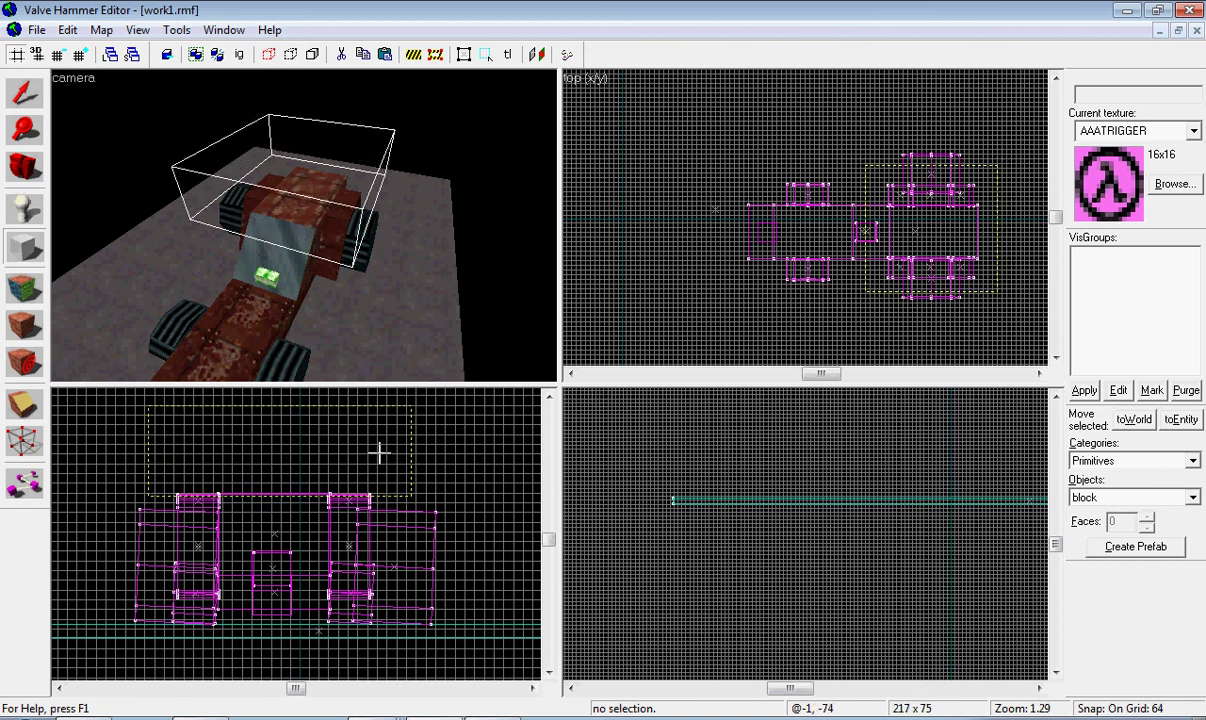
pyautogui.moveTo(417, 450); pyautogui.dragTo(372, 452)
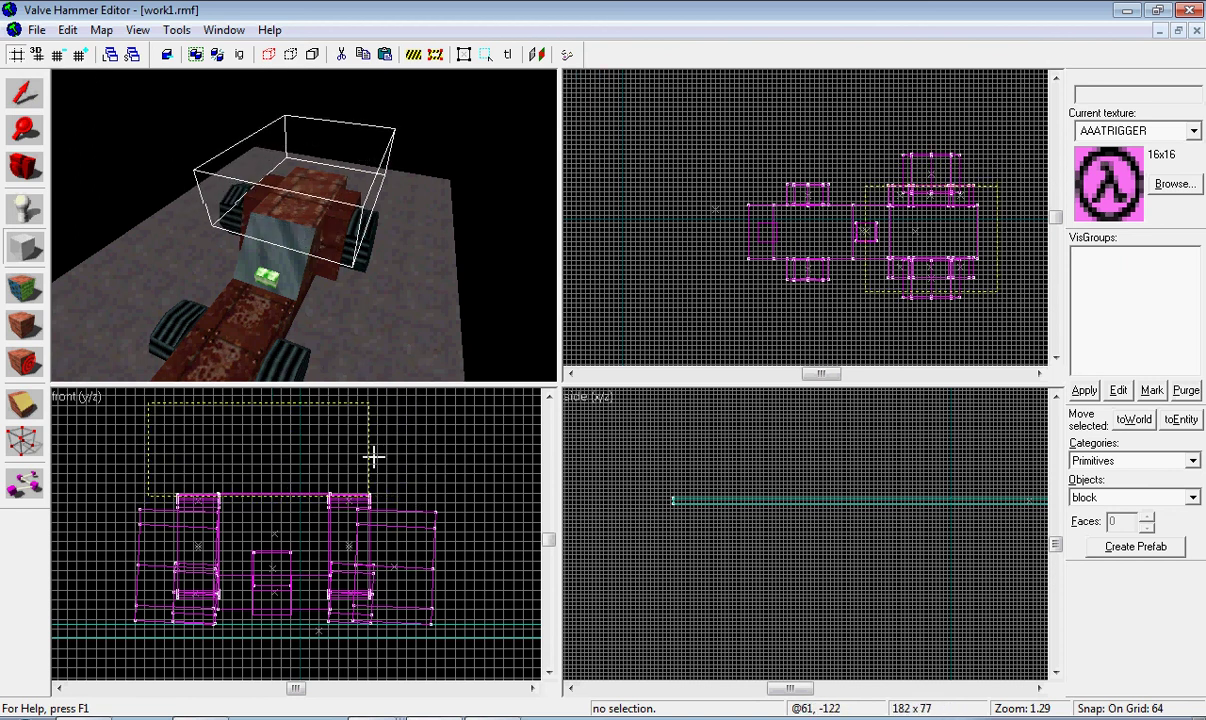
pyautogui.moveTo(143, 420); pyautogui.dragTo(178, 458)
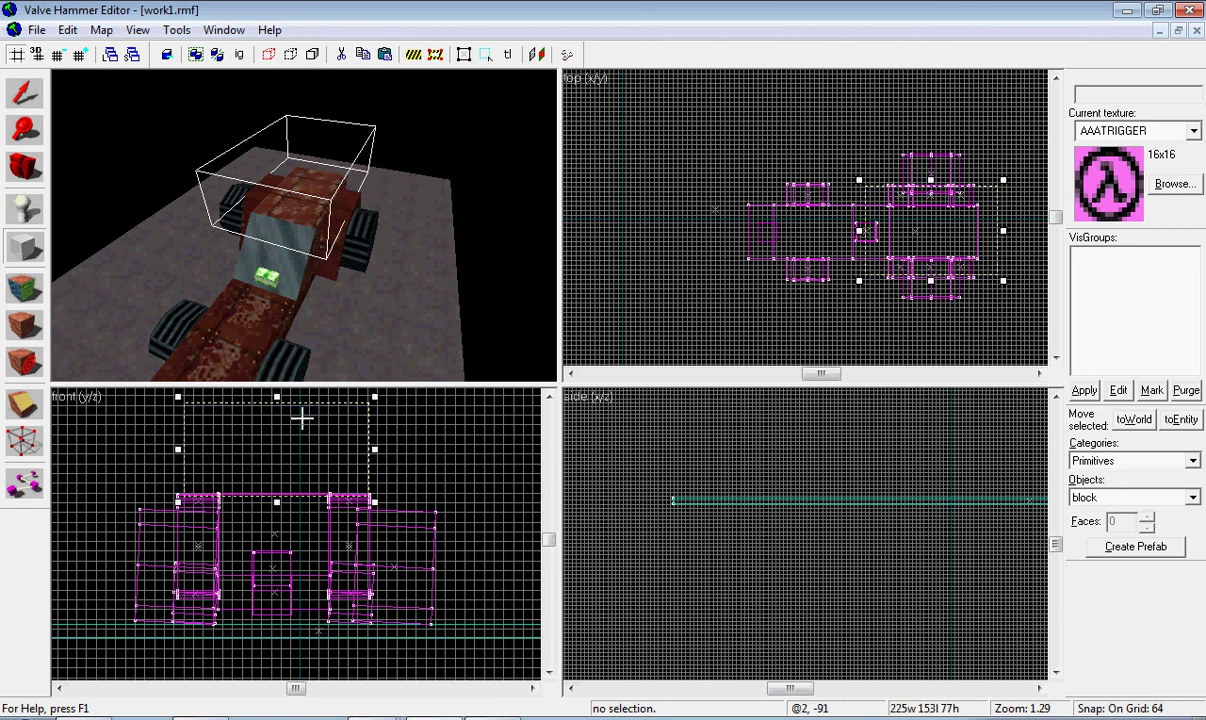
pyautogui.scroll(-1, 300, 412)
pyautogui.scroll(2, 282, 385)
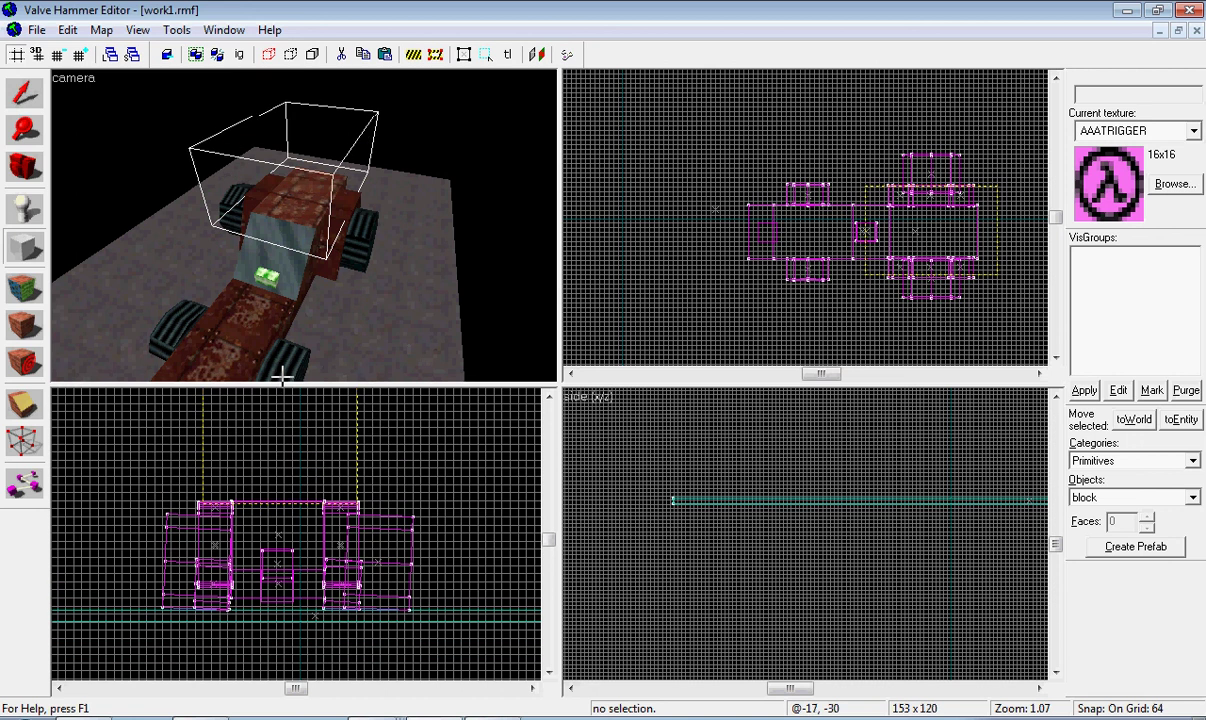
pyautogui.click(295, 423)
pyautogui.press('Return')
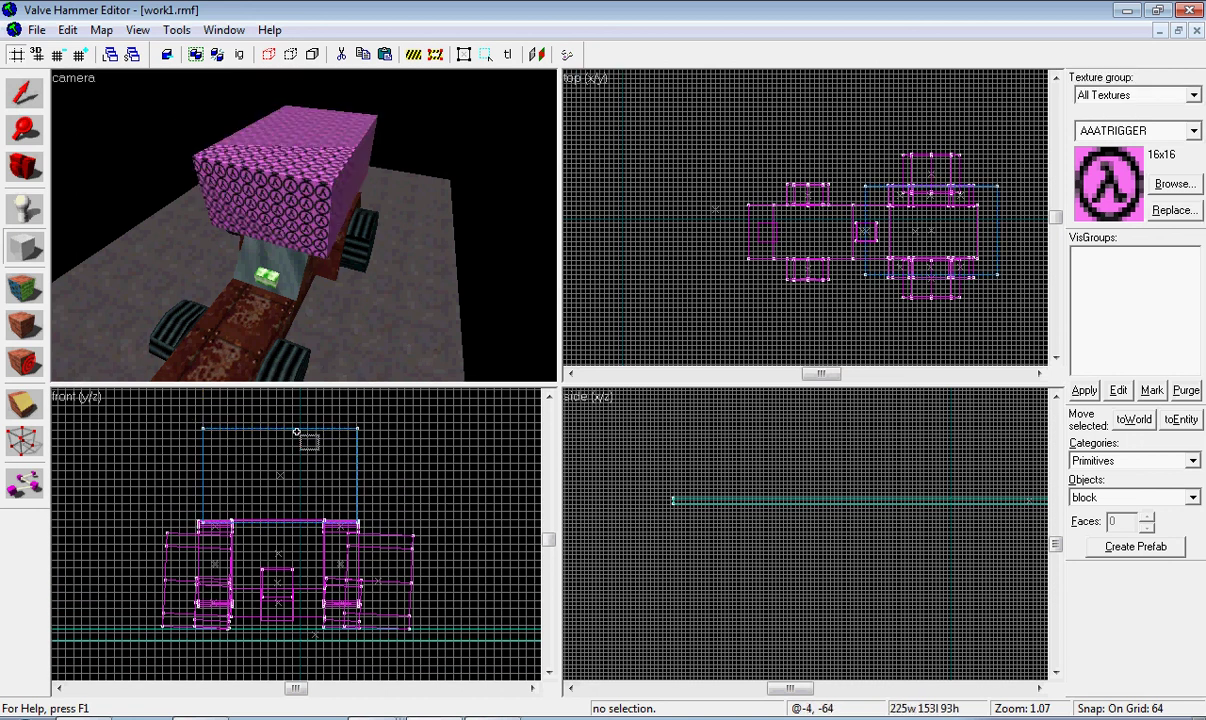
# Step: Select the new trigger box and turn the 3D view toward it
pyautogui.hotkey('shift', 's')
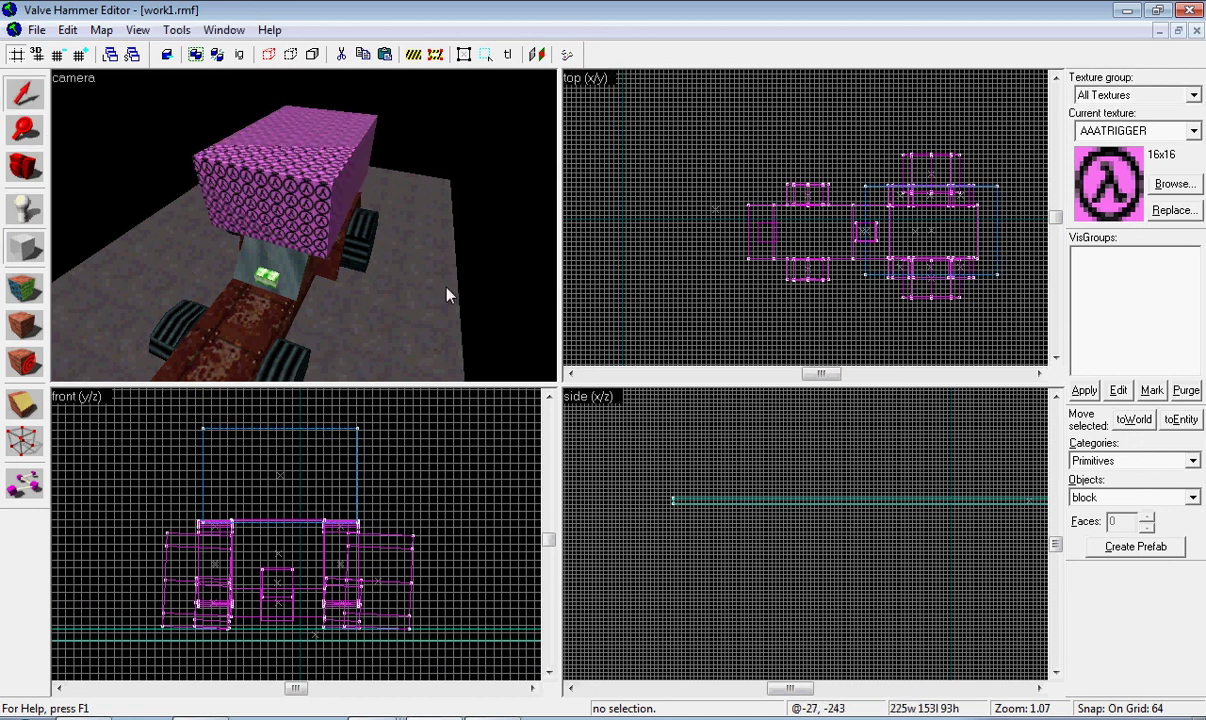
pyautogui.click(326, 133)
pyautogui.moveTo(326, 133); pyautogui.dragTo(589, 245)
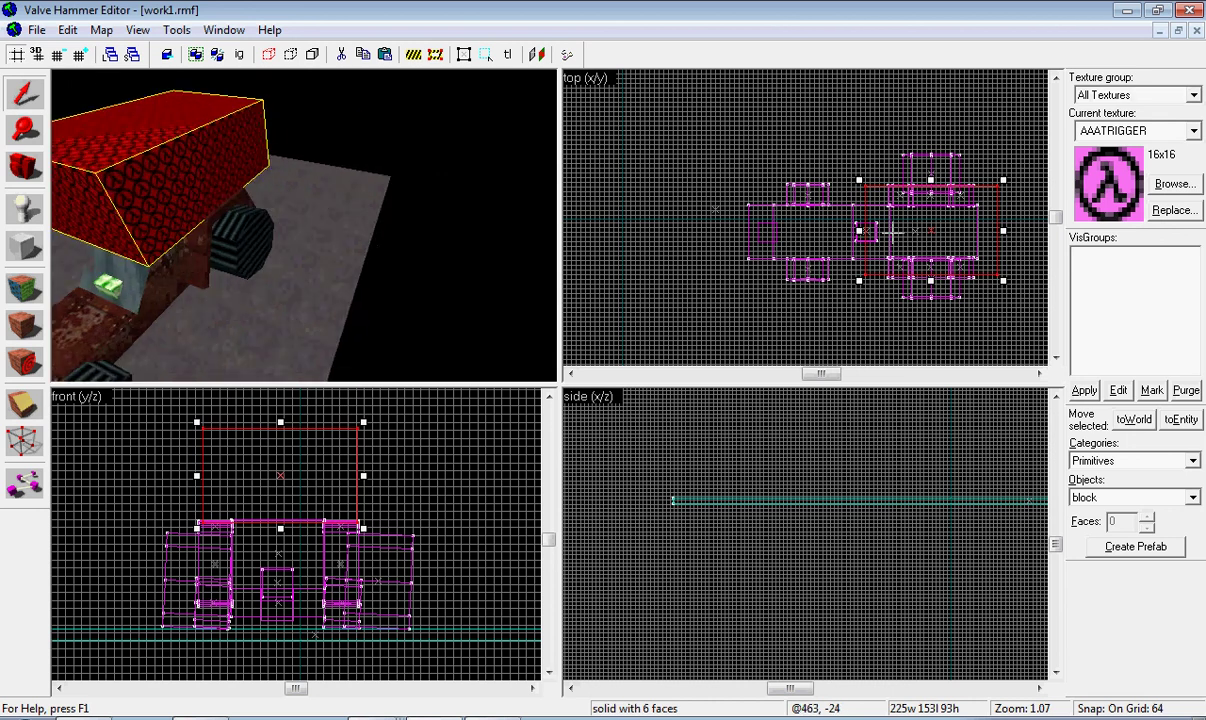
# Step: Tie the box to a func_vehiclecontrols entity with Vehicle Name 'car', then deselect it
pyautogui.hotkey('ctrl', 't')
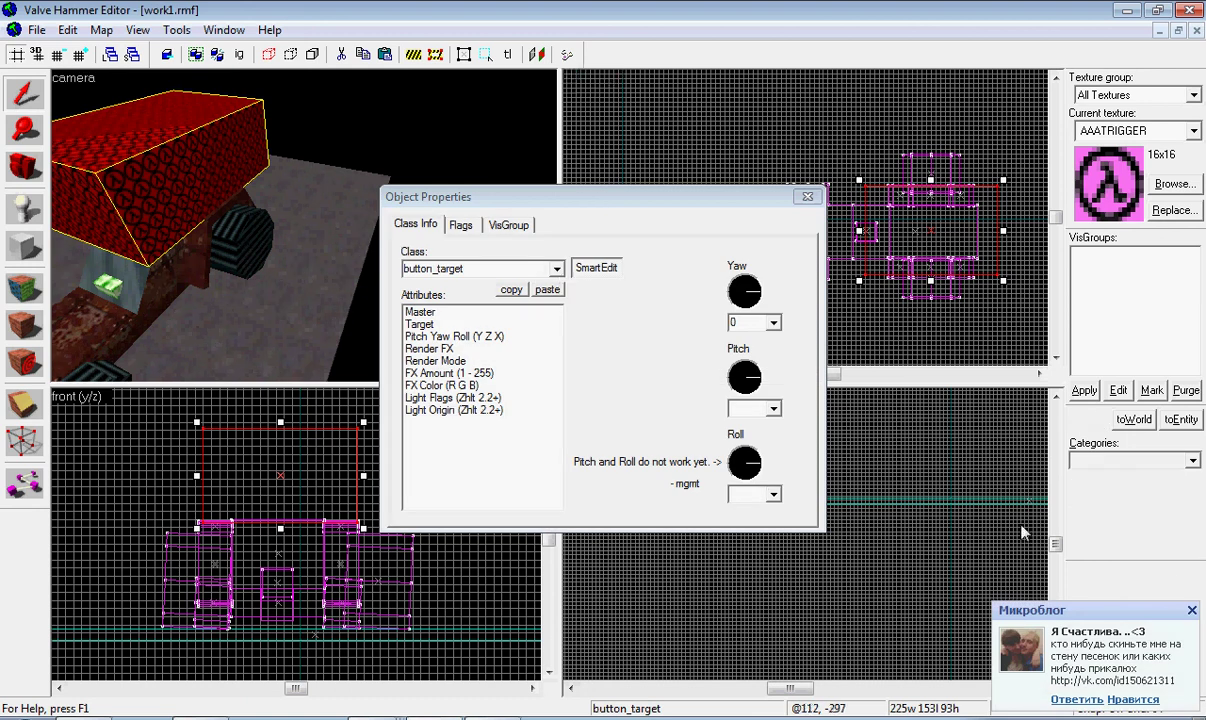
pyautogui.click(1191, 611)
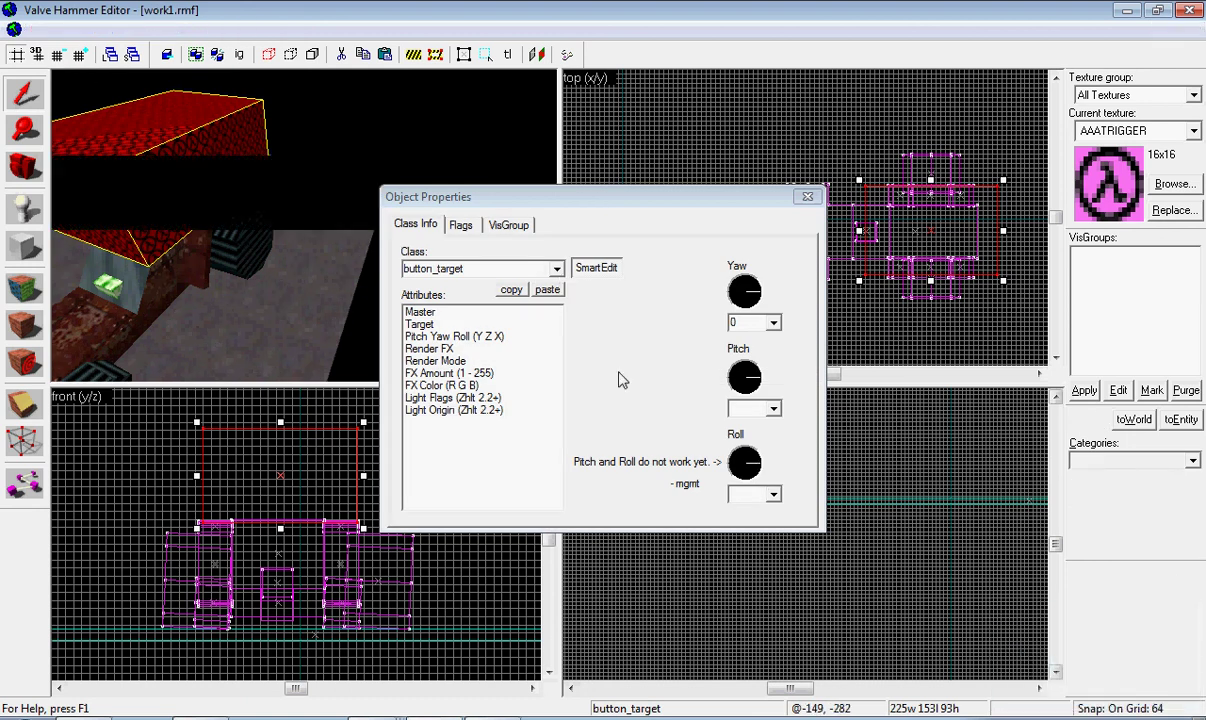
pyautogui.click(557, 271)
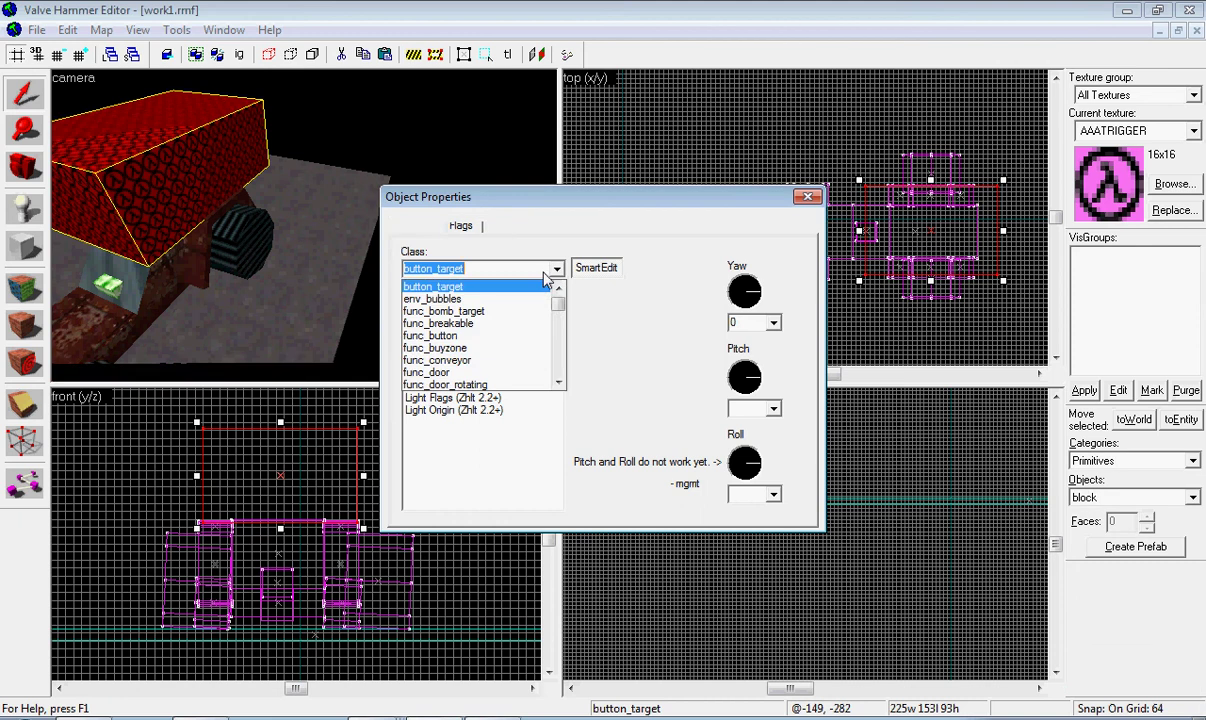
pyautogui.scroll(-1, 478, 366)
pyautogui.scroll(-2, 478, 366)
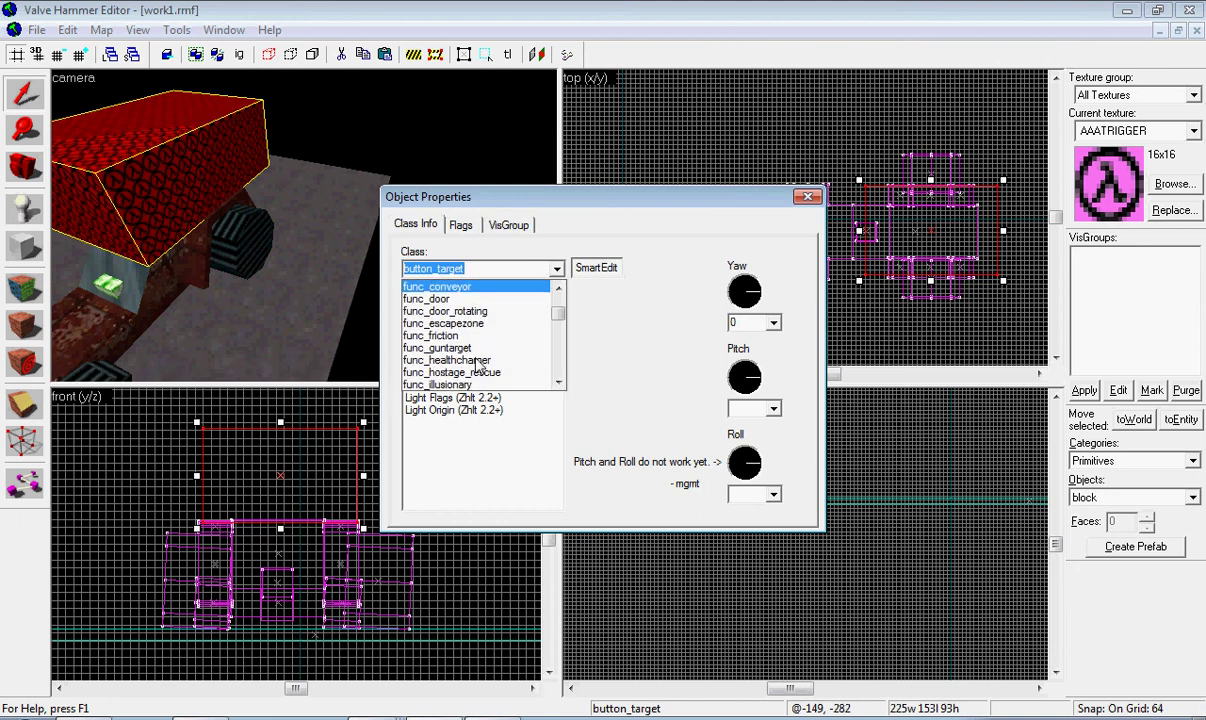
pyautogui.scroll(-3, 478, 366)
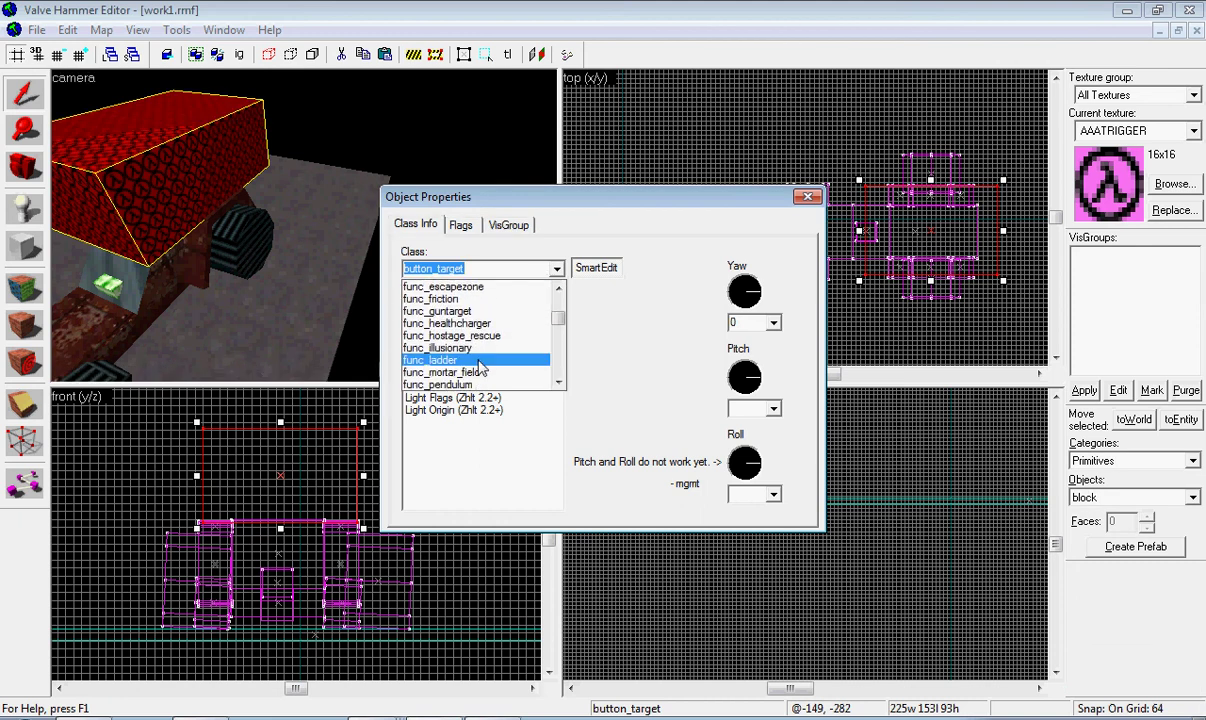
pyautogui.scroll(-4, 488, 374)
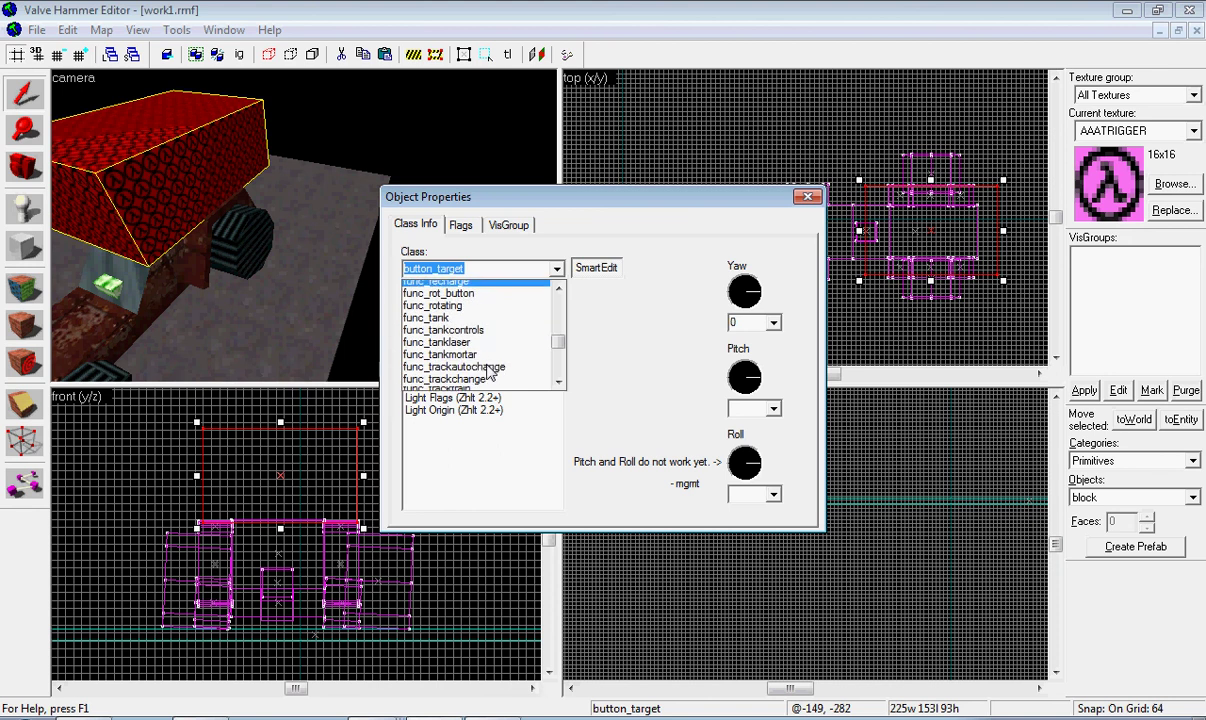
pyautogui.click(470, 372)
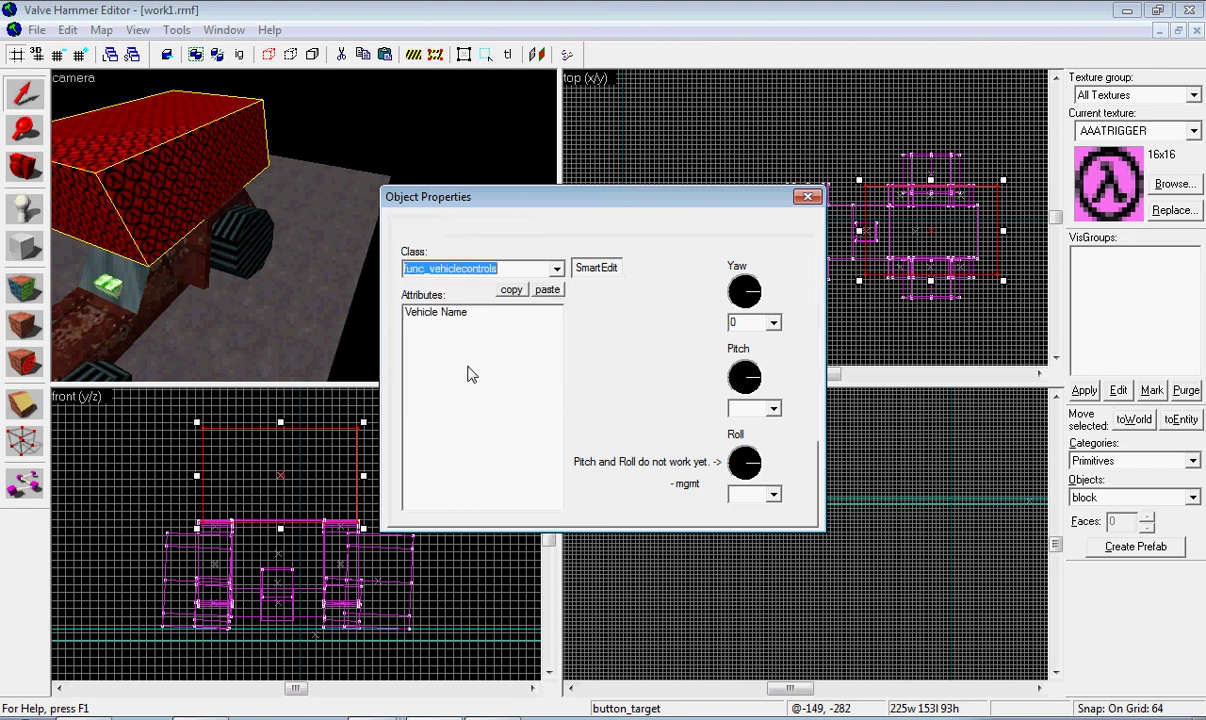
pyautogui.click(448, 313)
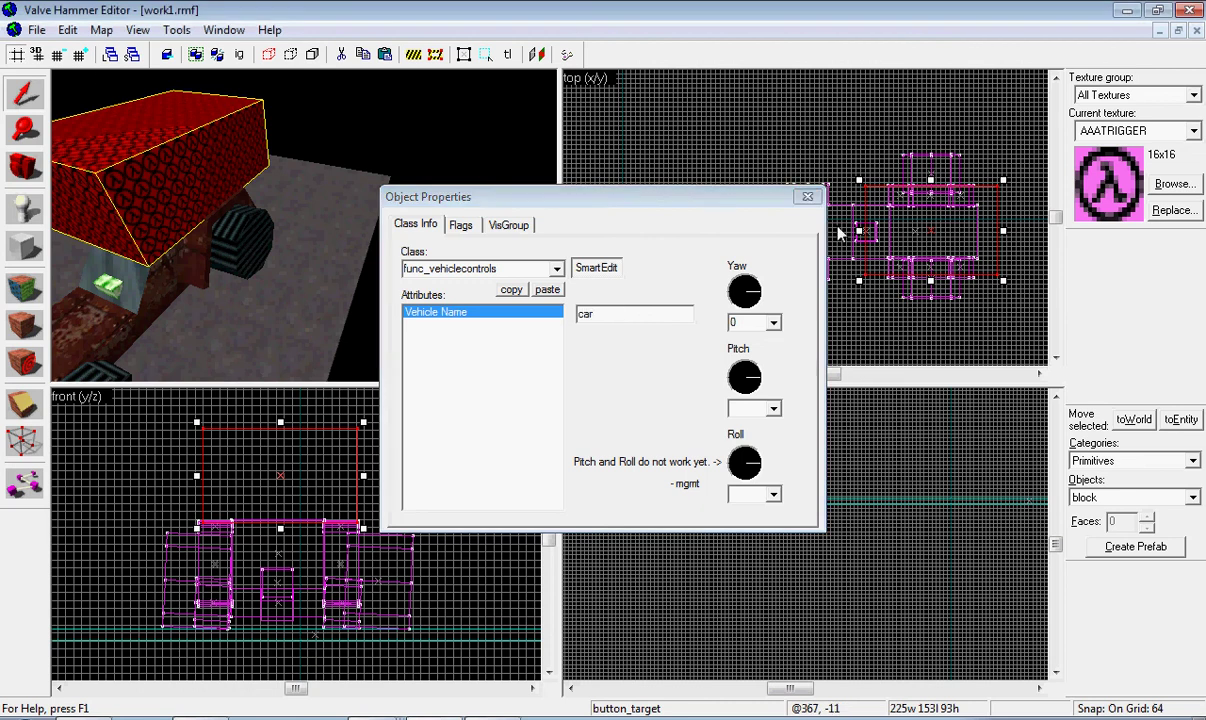
pyautogui.click(807, 196)
pyautogui.click(690, 165)
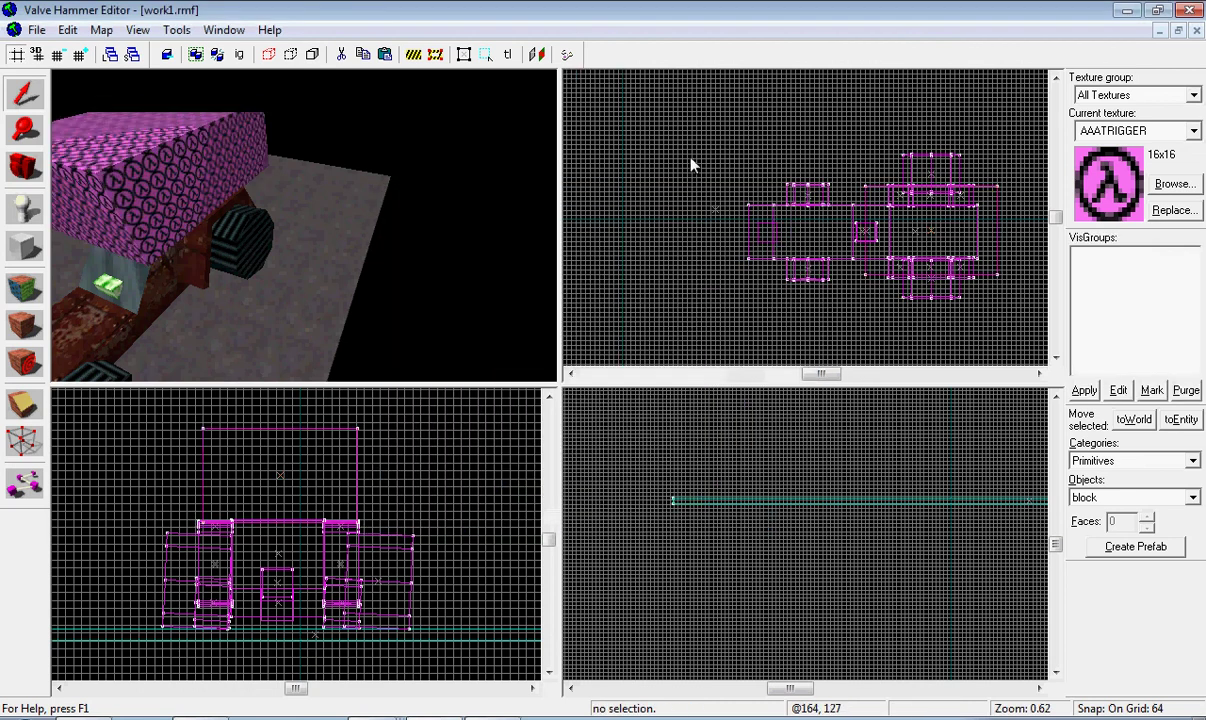
pyautogui.click(25, 166)
pyautogui.moveTo(304, 226); pyautogui.dragTo(304, 226)
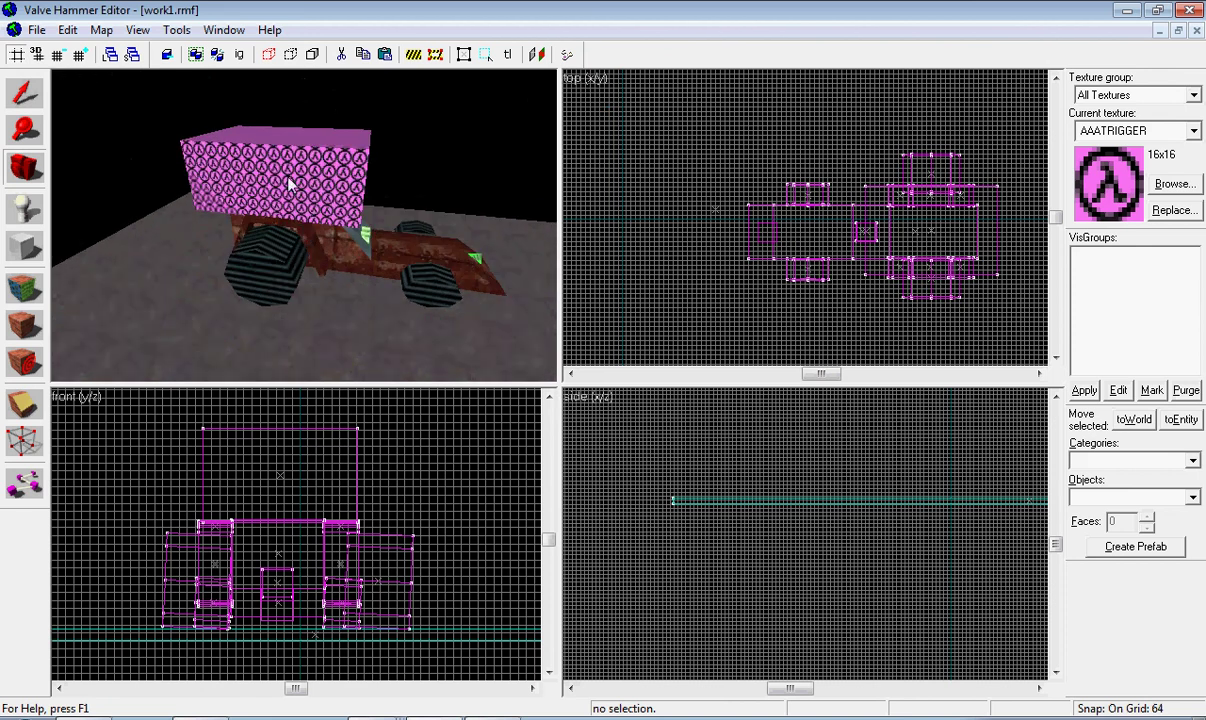
pyautogui.moveTo(274, 171); pyautogui.dragTo(304, 226)
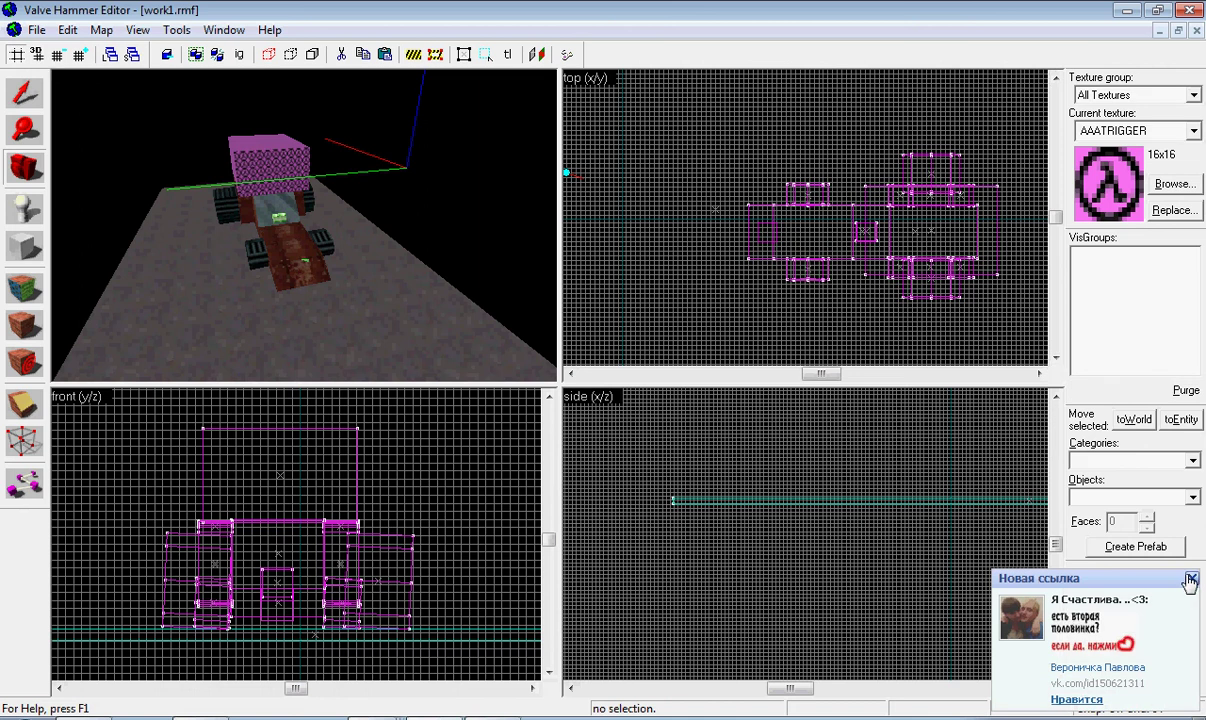
pyautogui.click(1191, 580)
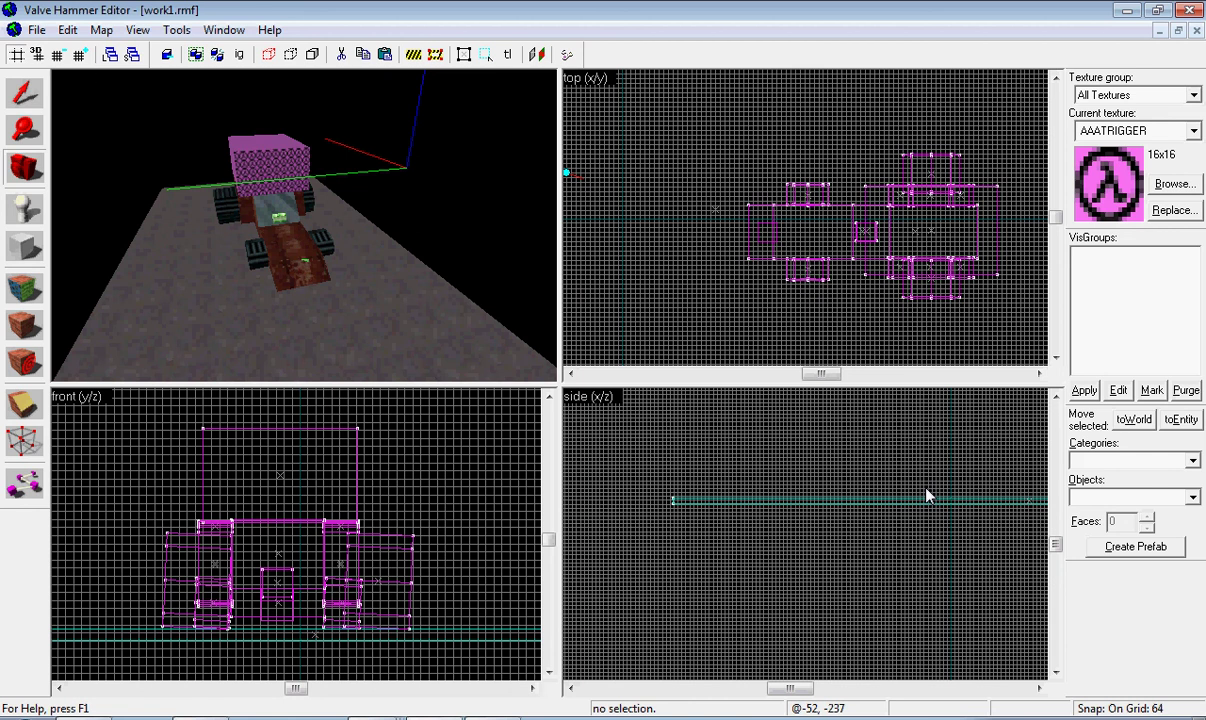
pyautogui.press('z')
pyautogui.press('w')
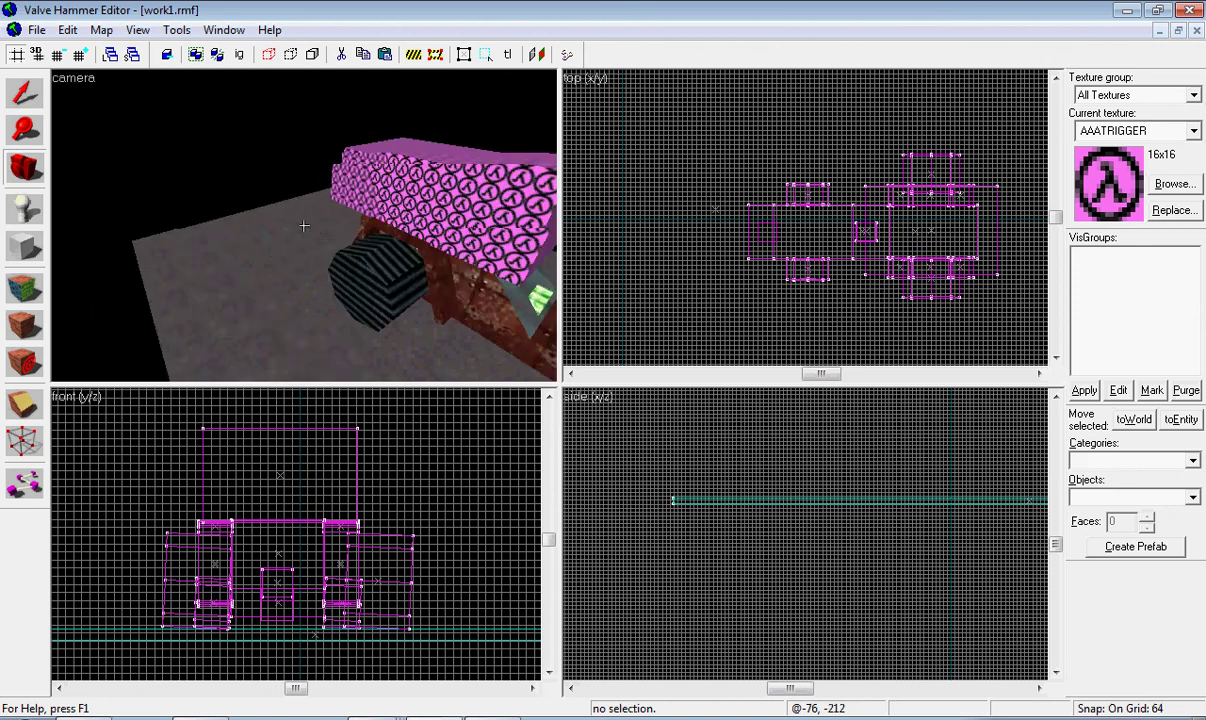
pyautogui.press('s')
pyautogui.press('z')
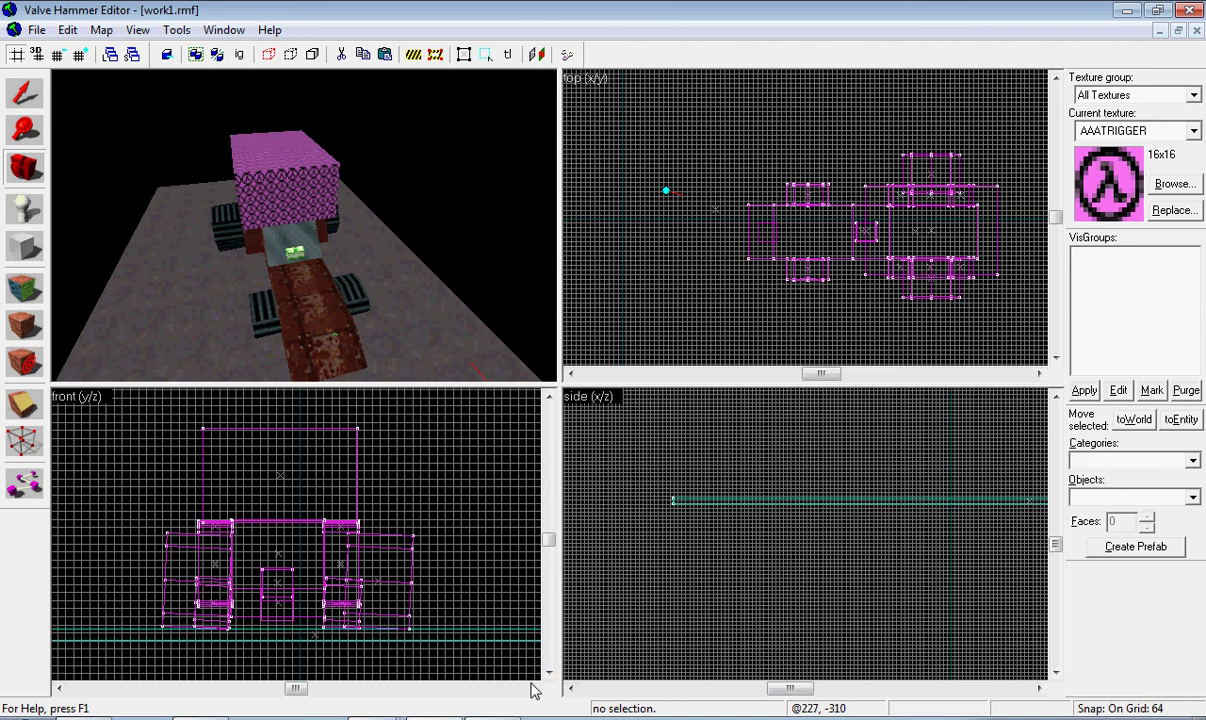
# Step: Bring the recorder's Recording window forward and stop the recording
pyautogui.click(497, 716)
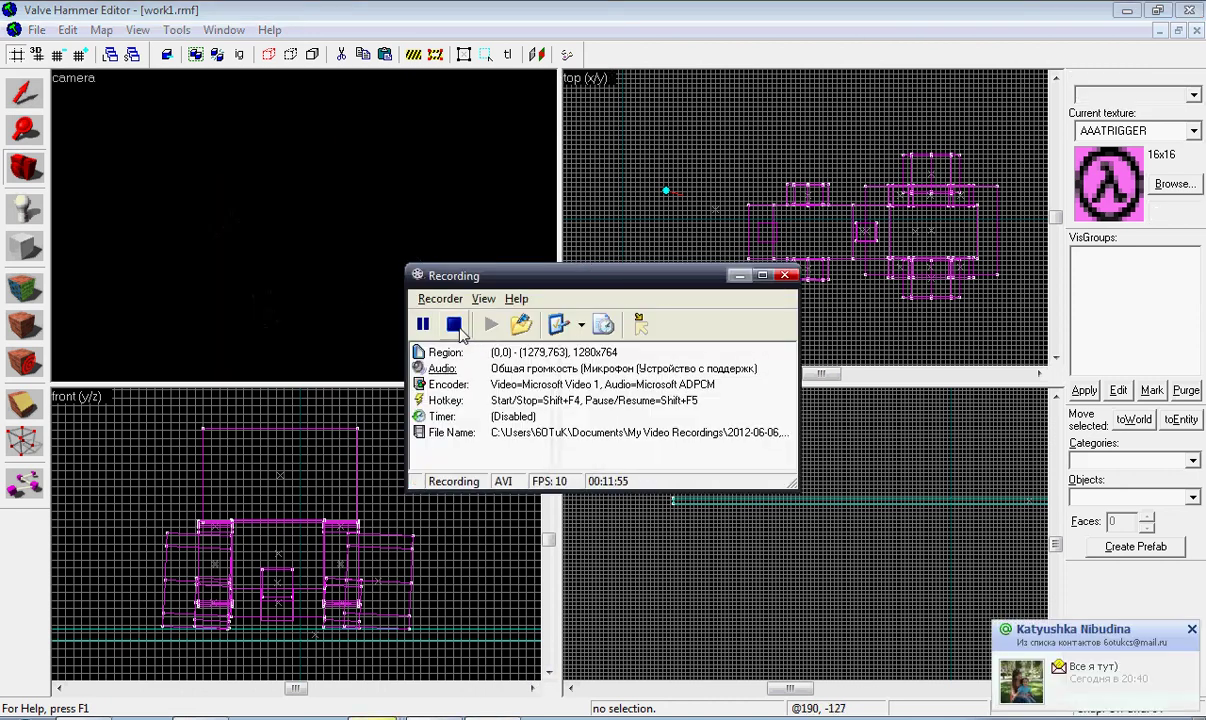
pyautogui.click(456, 326)
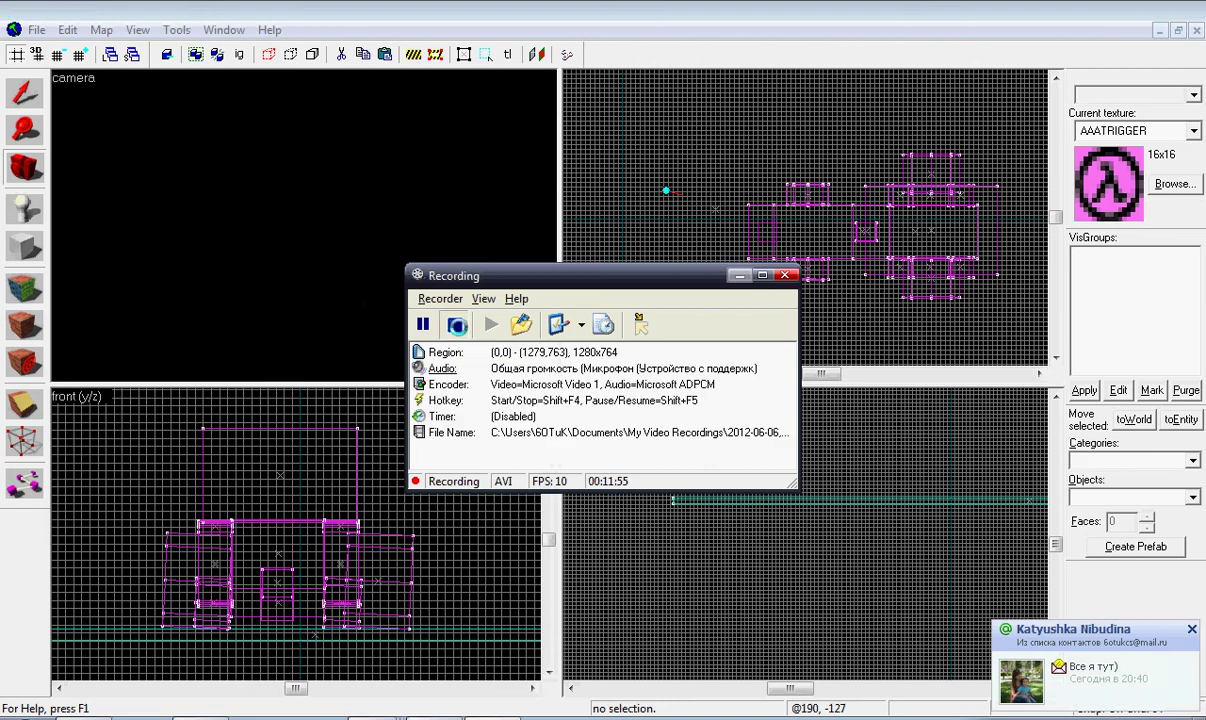